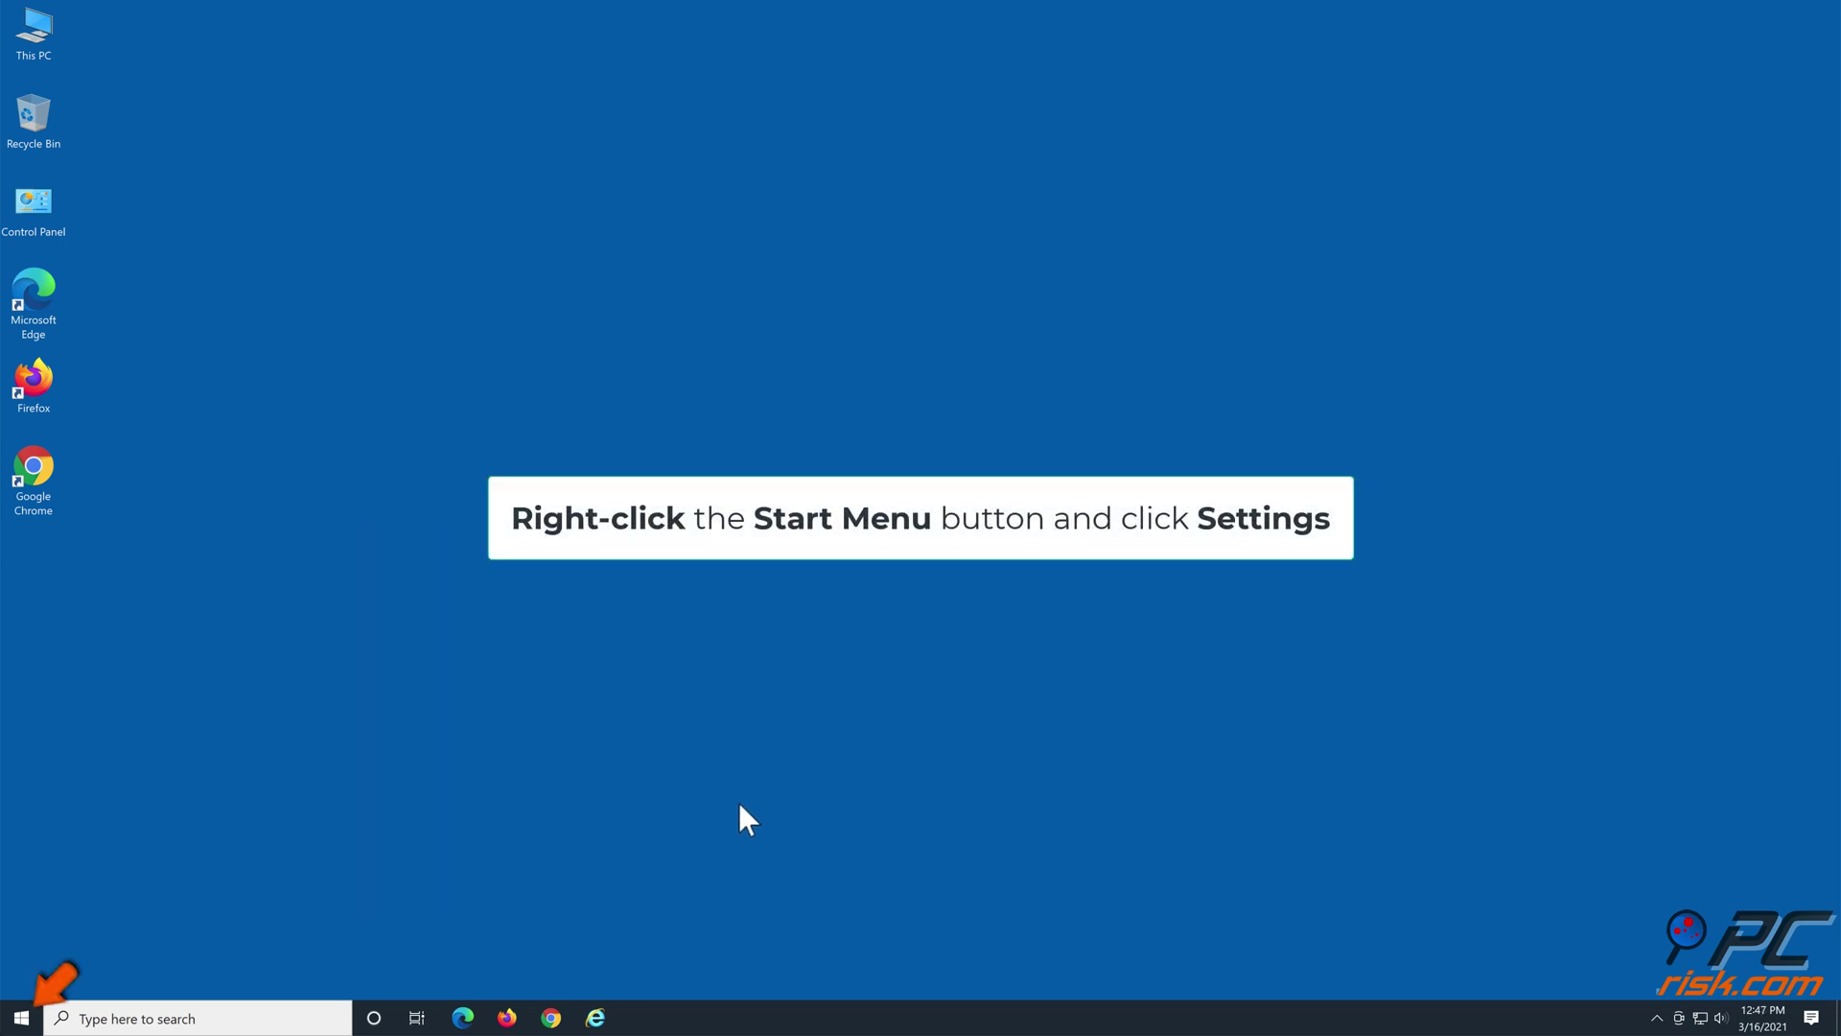
Navigate Settings to Update & Security > Troubleshoot > Additional troubleshooters
right_click(21, 1018)
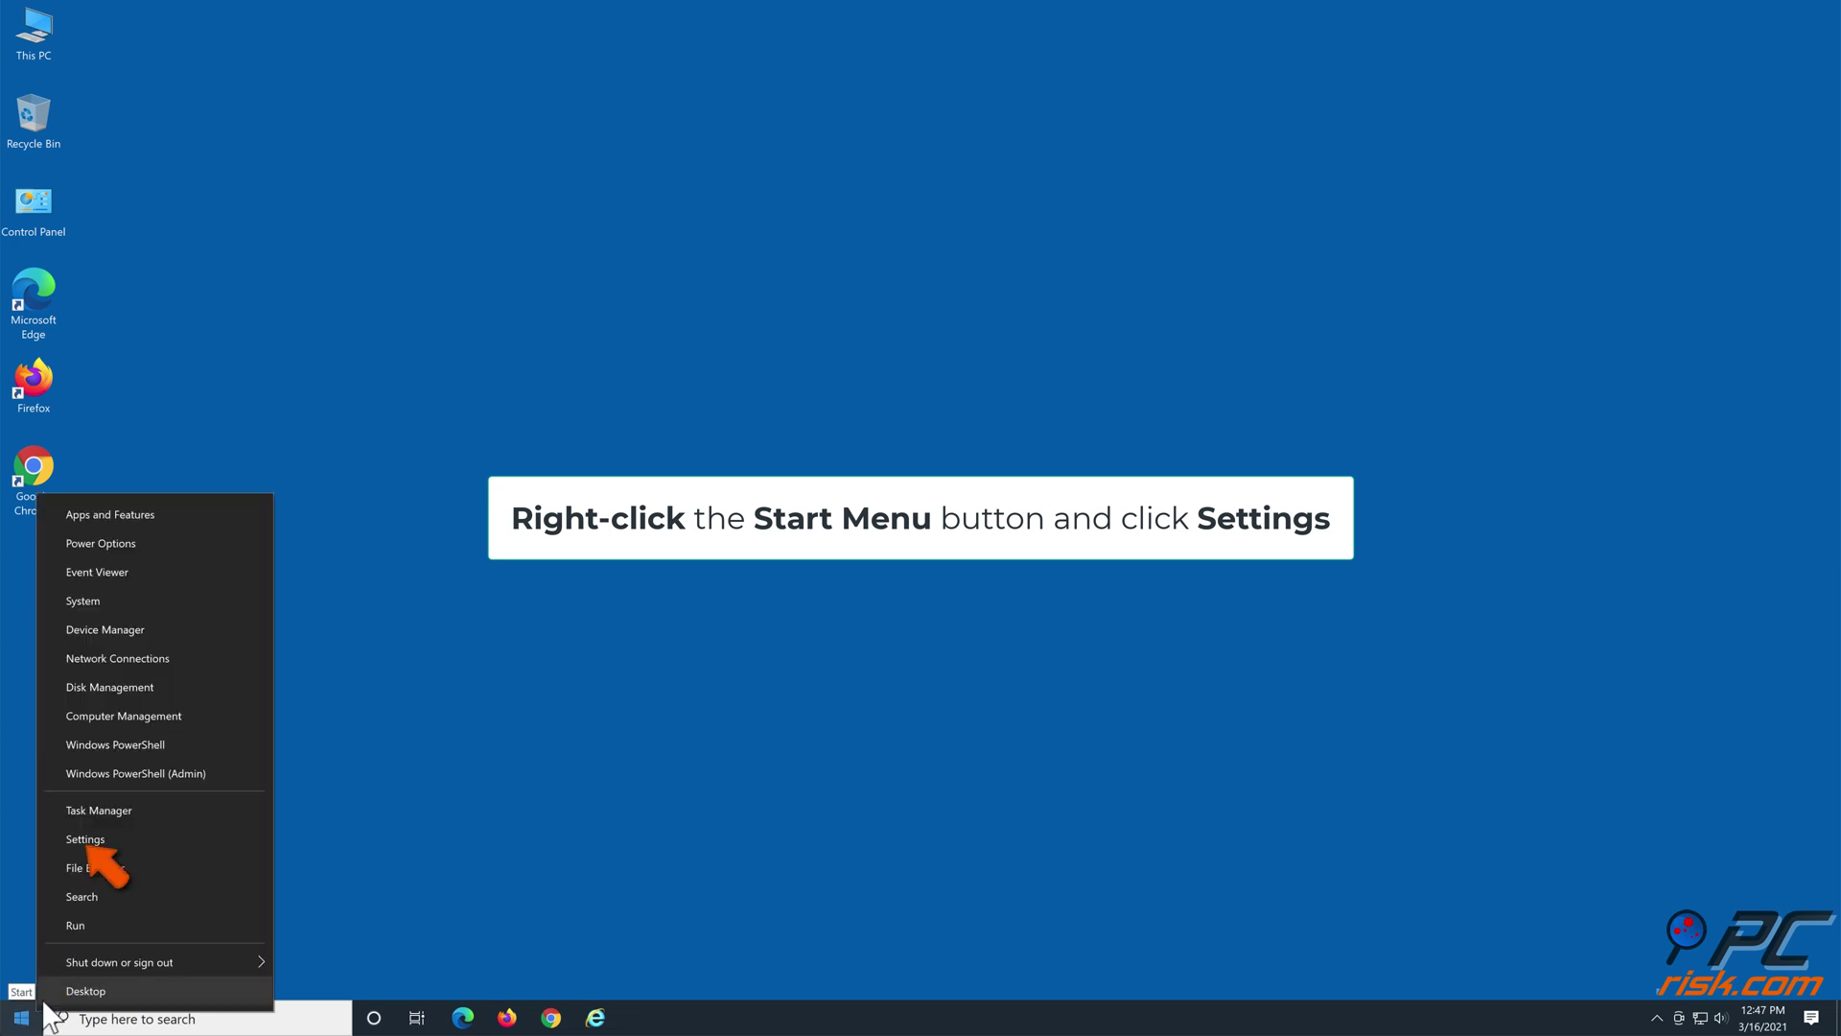
click(124, 838)
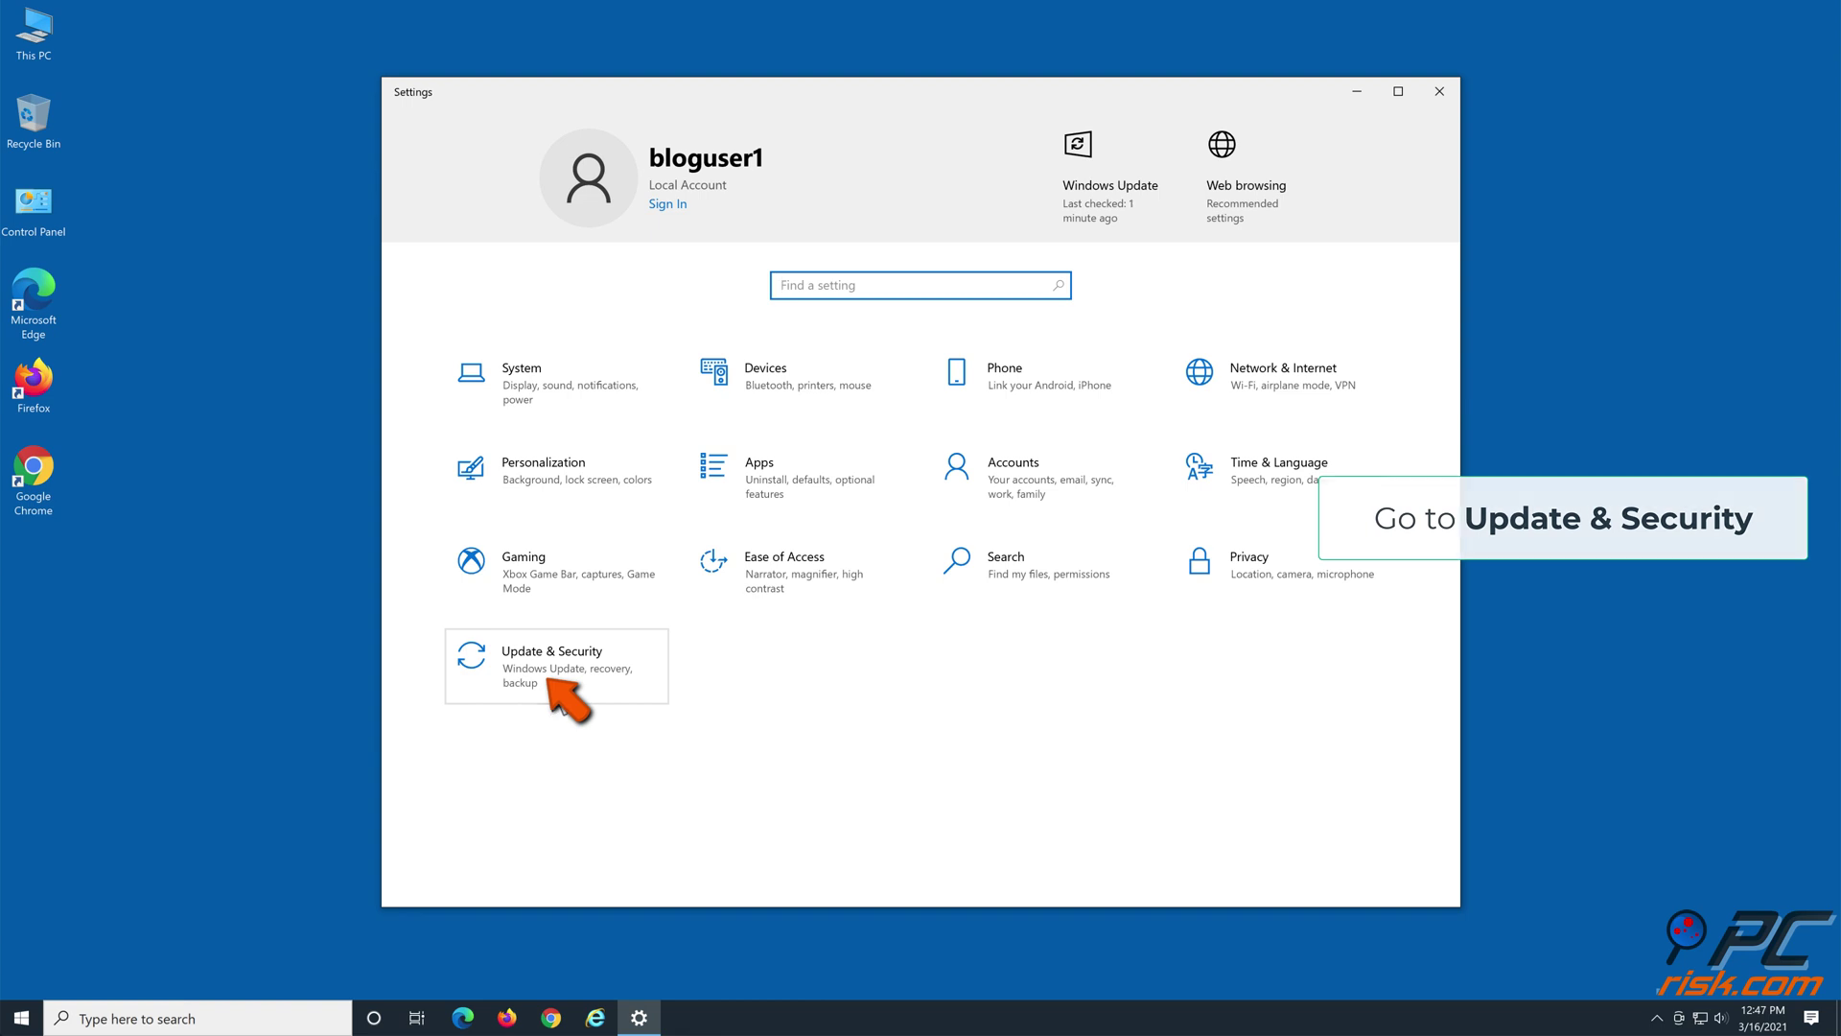
click(552, 685)
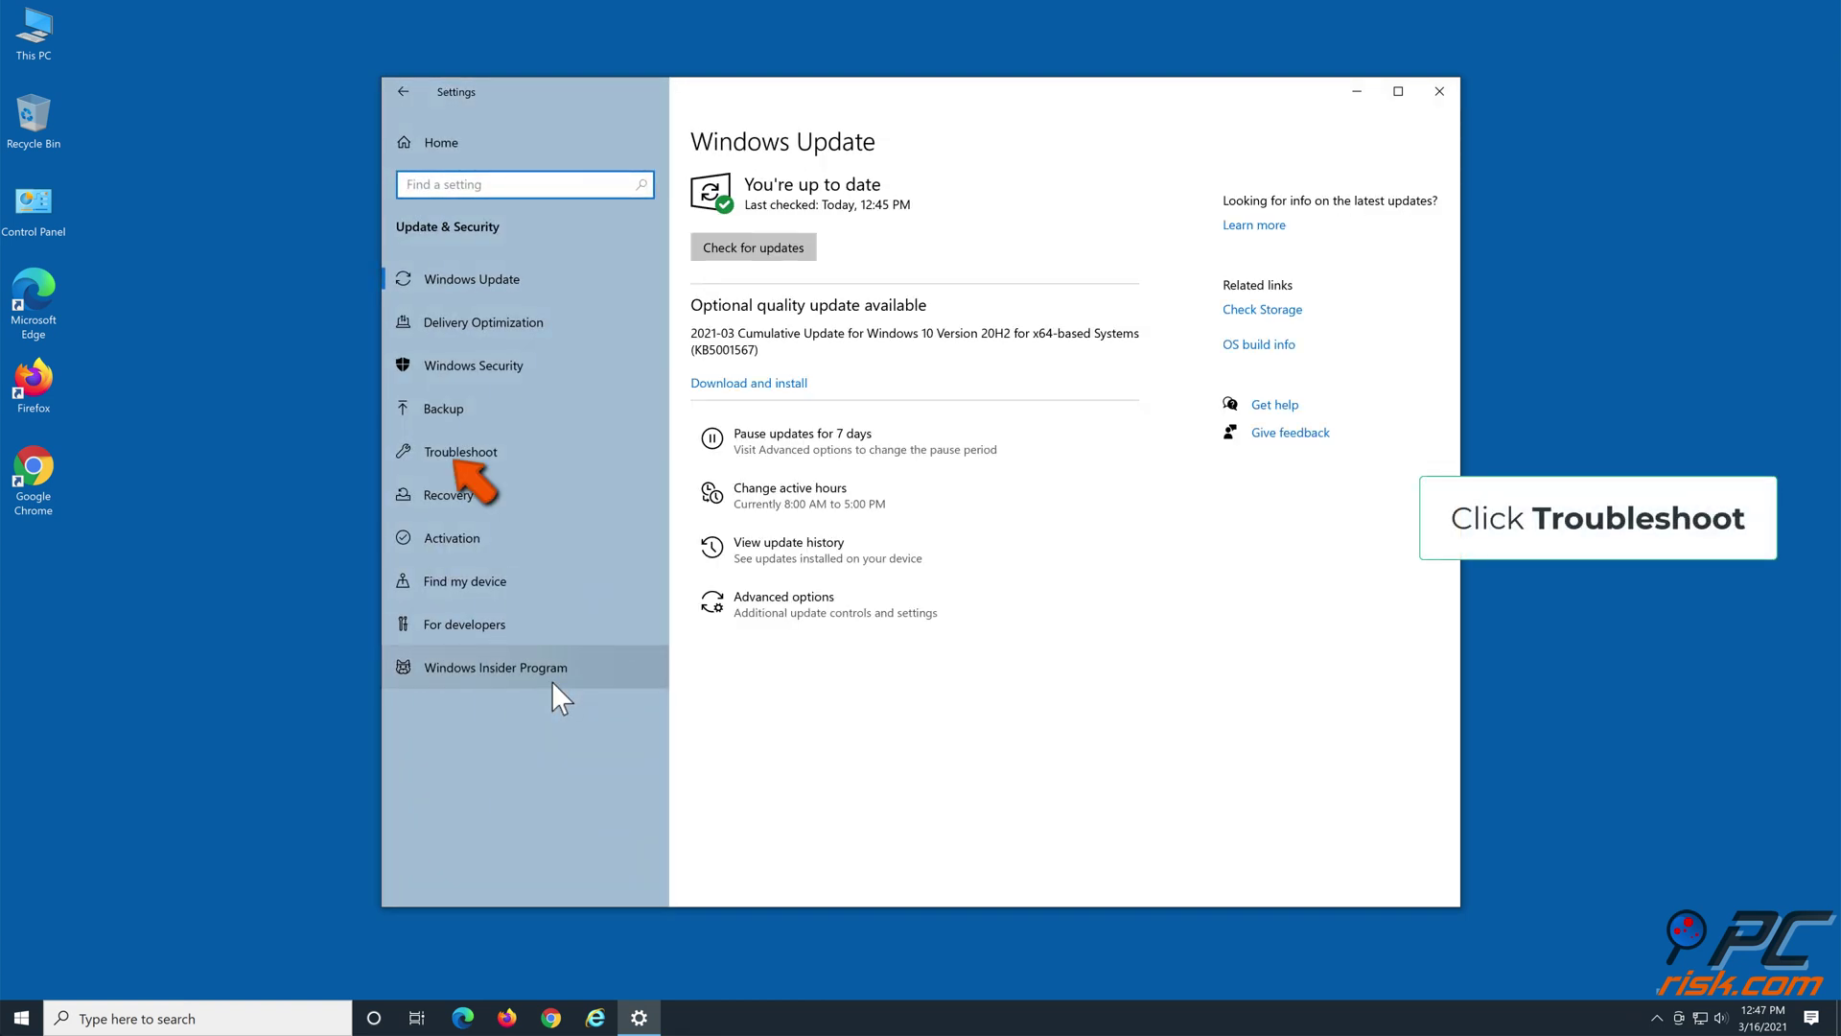
click(527, 450)
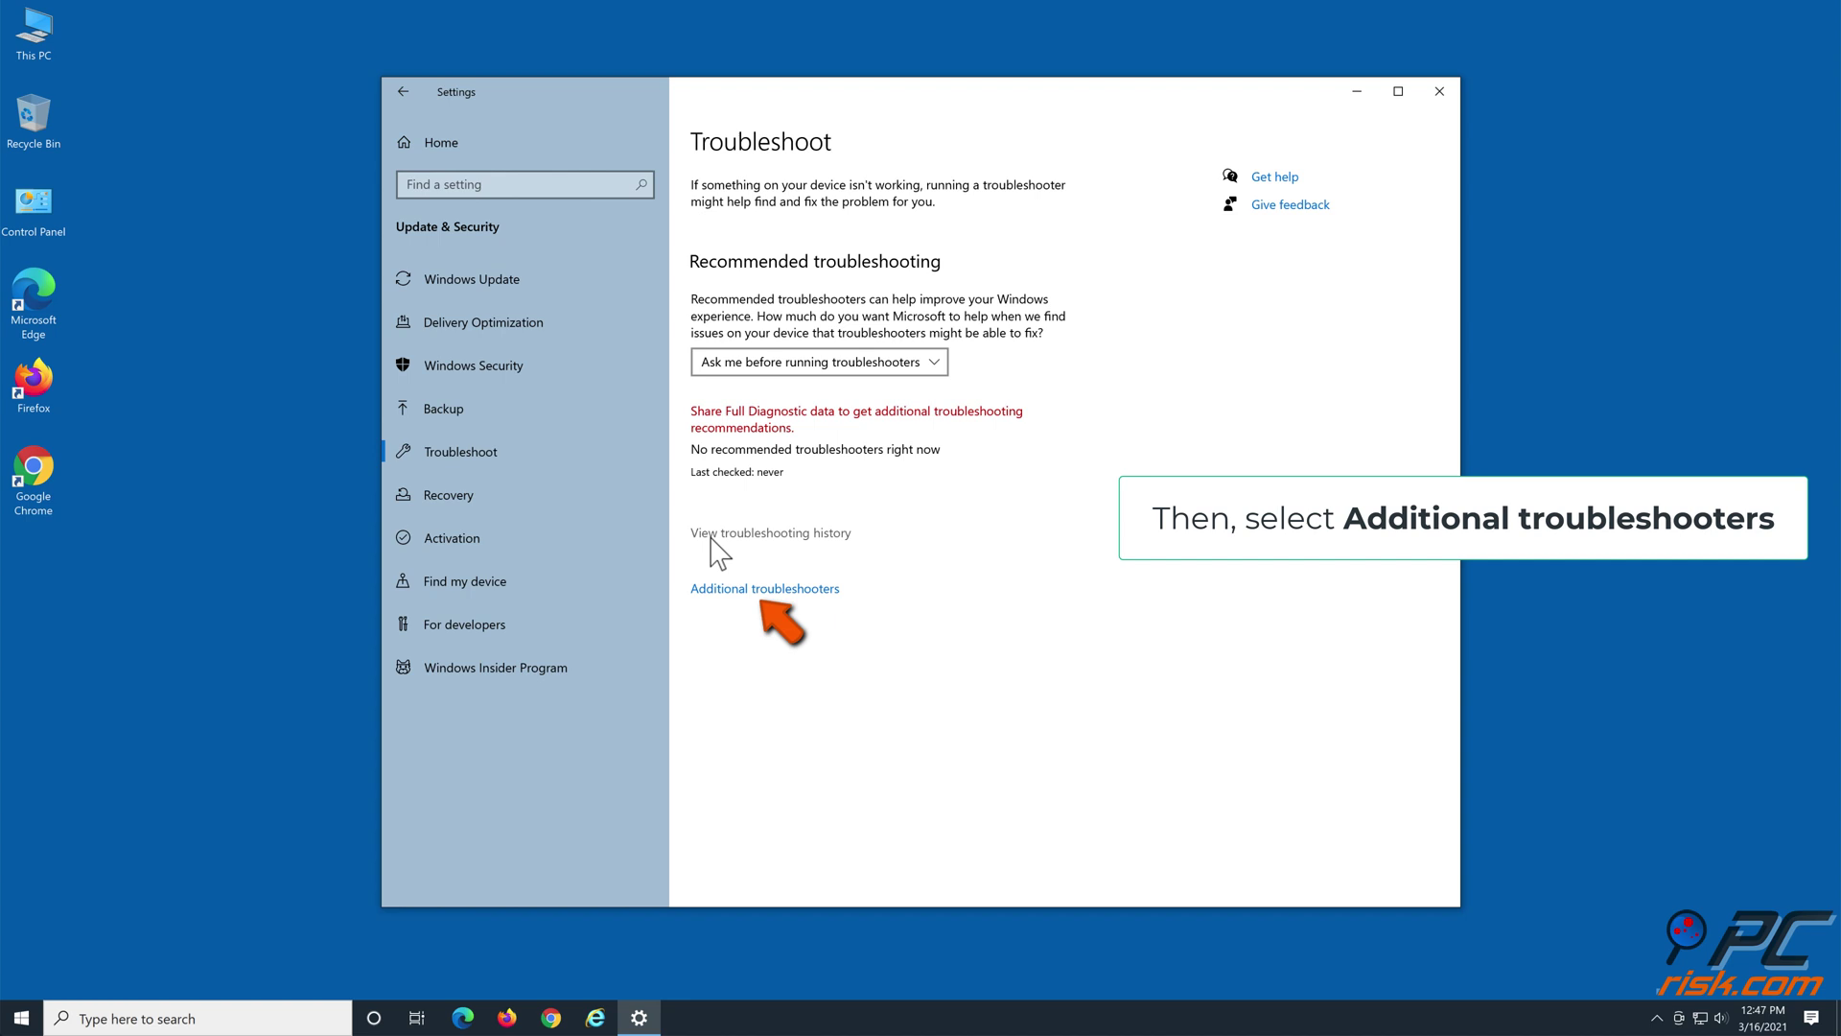
click(750, 591)
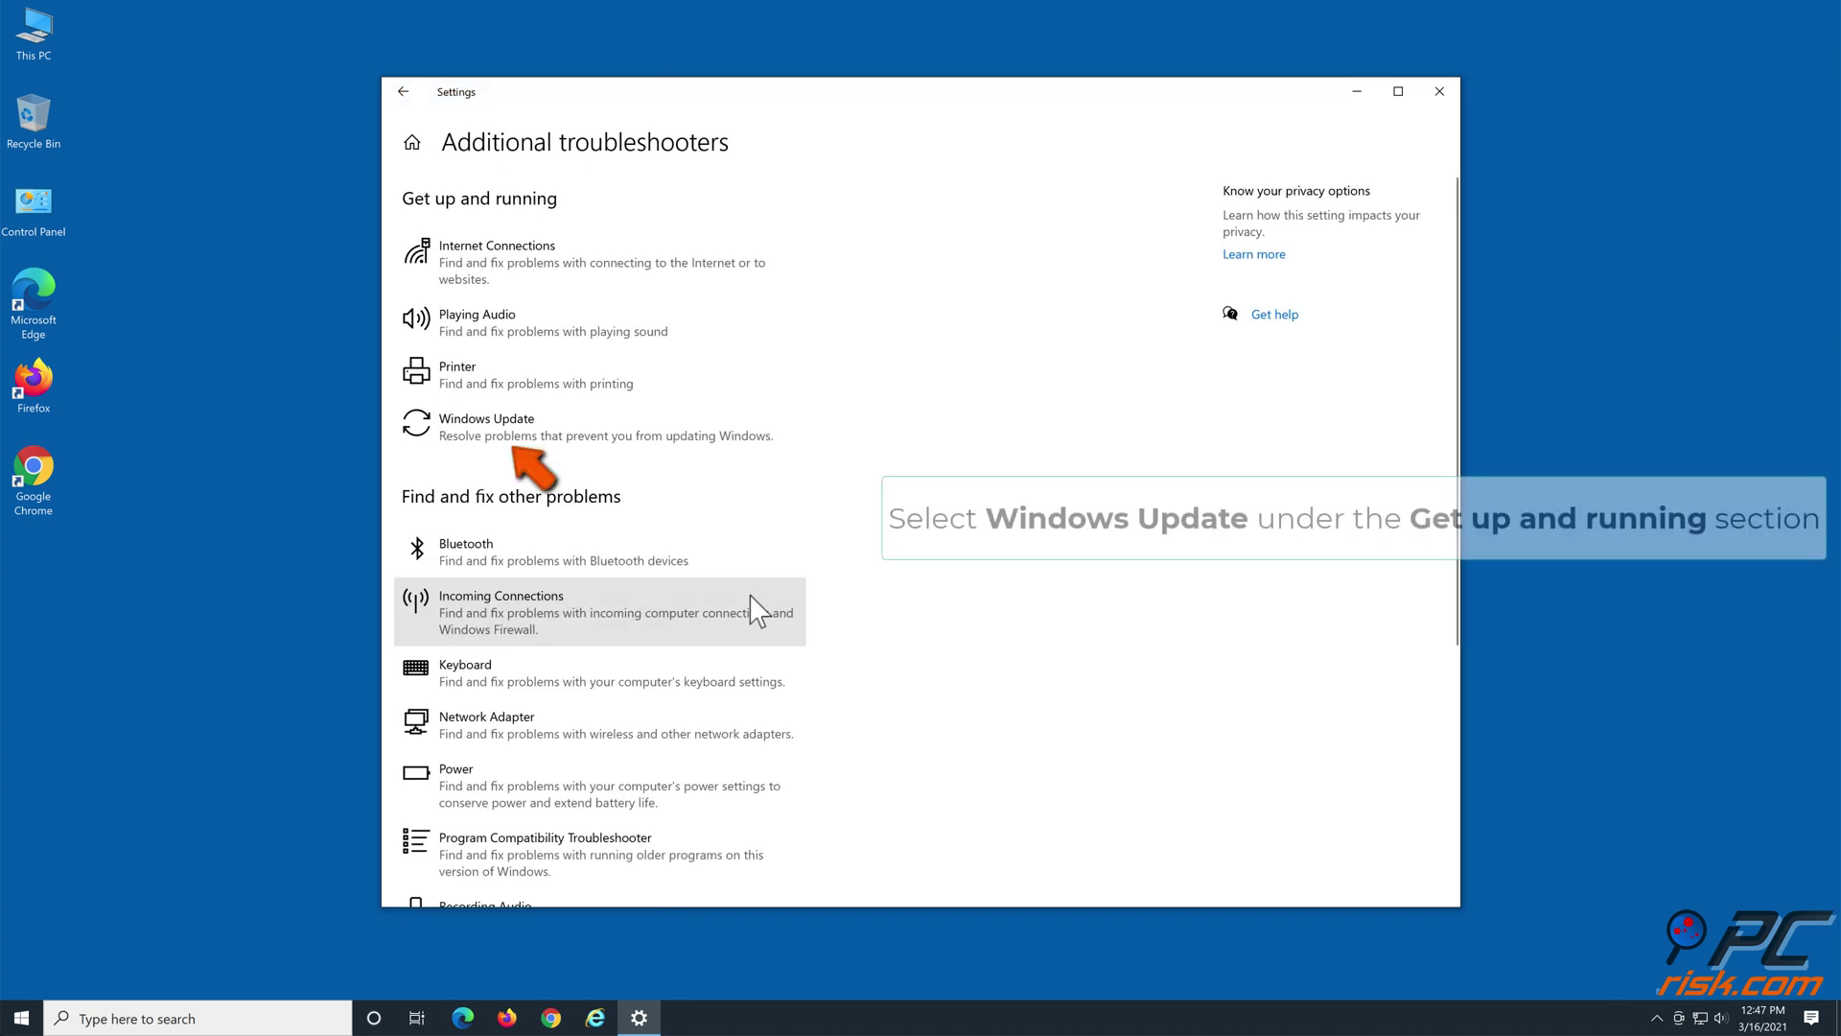
Run the Windows Update troubleshooter, close it when it finds nothing, and exit Settings
click(520, 437)
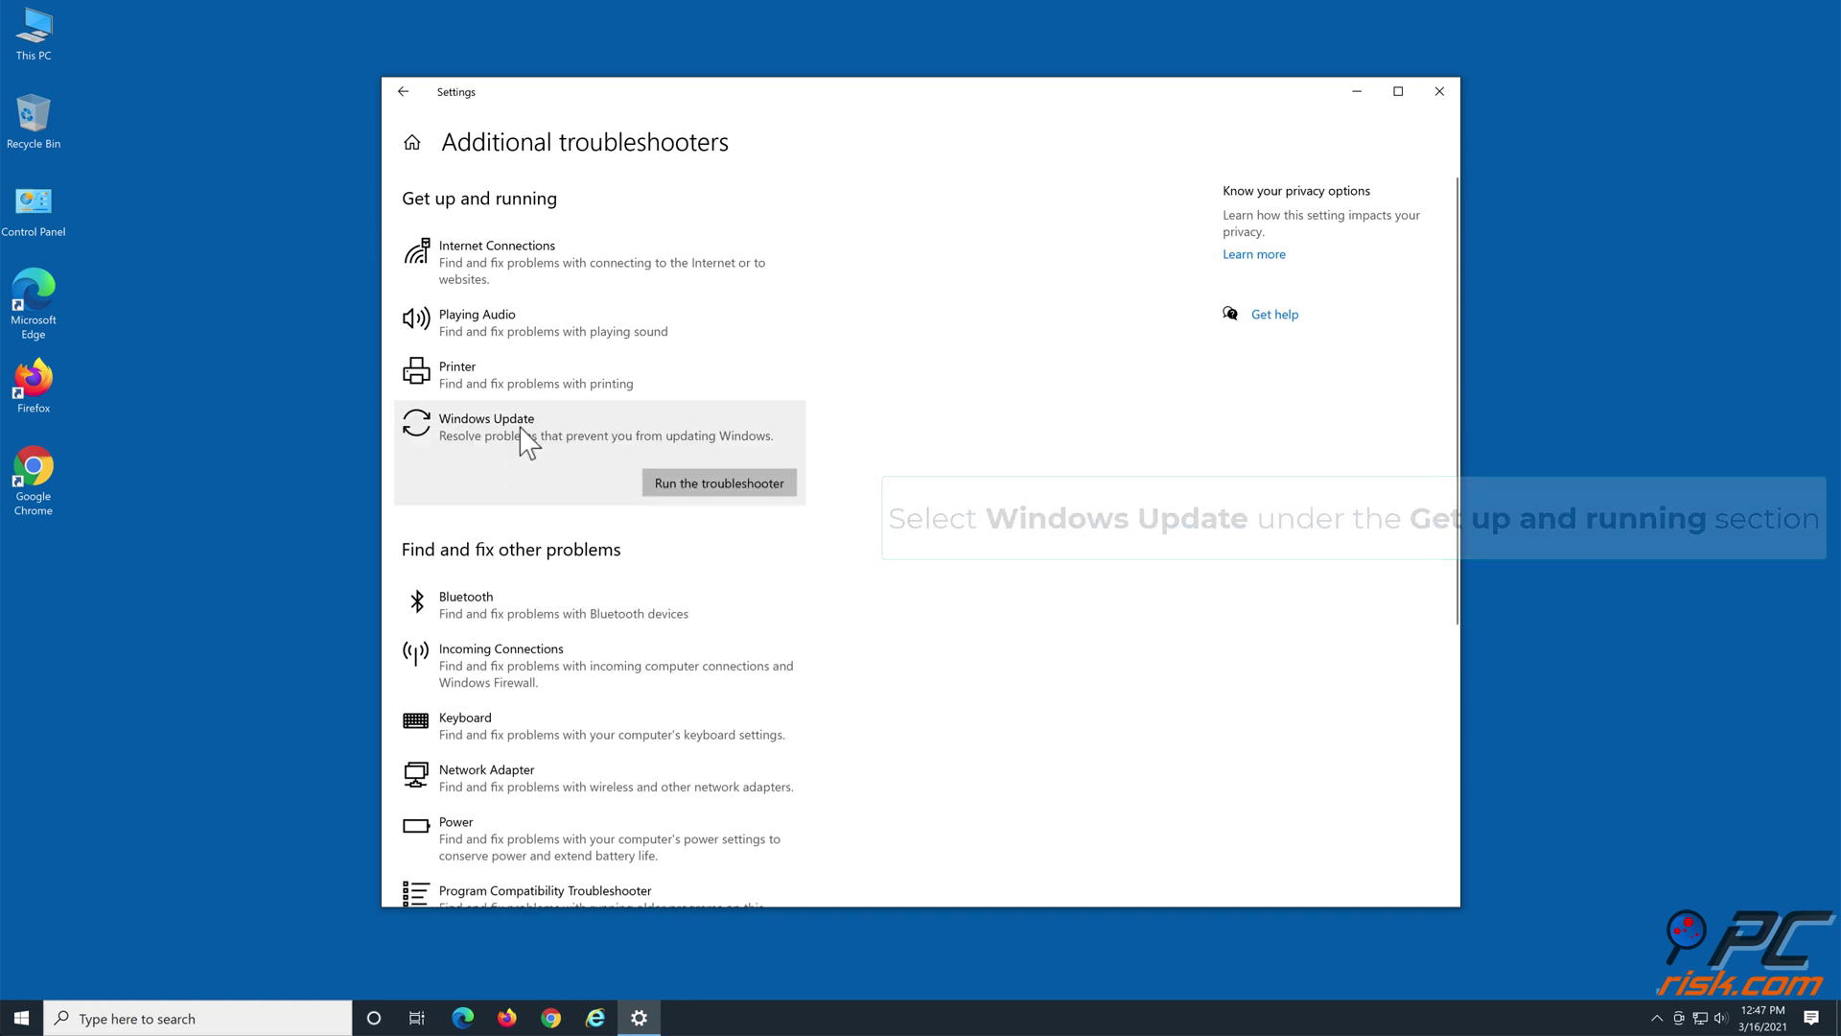
click(701, 484)
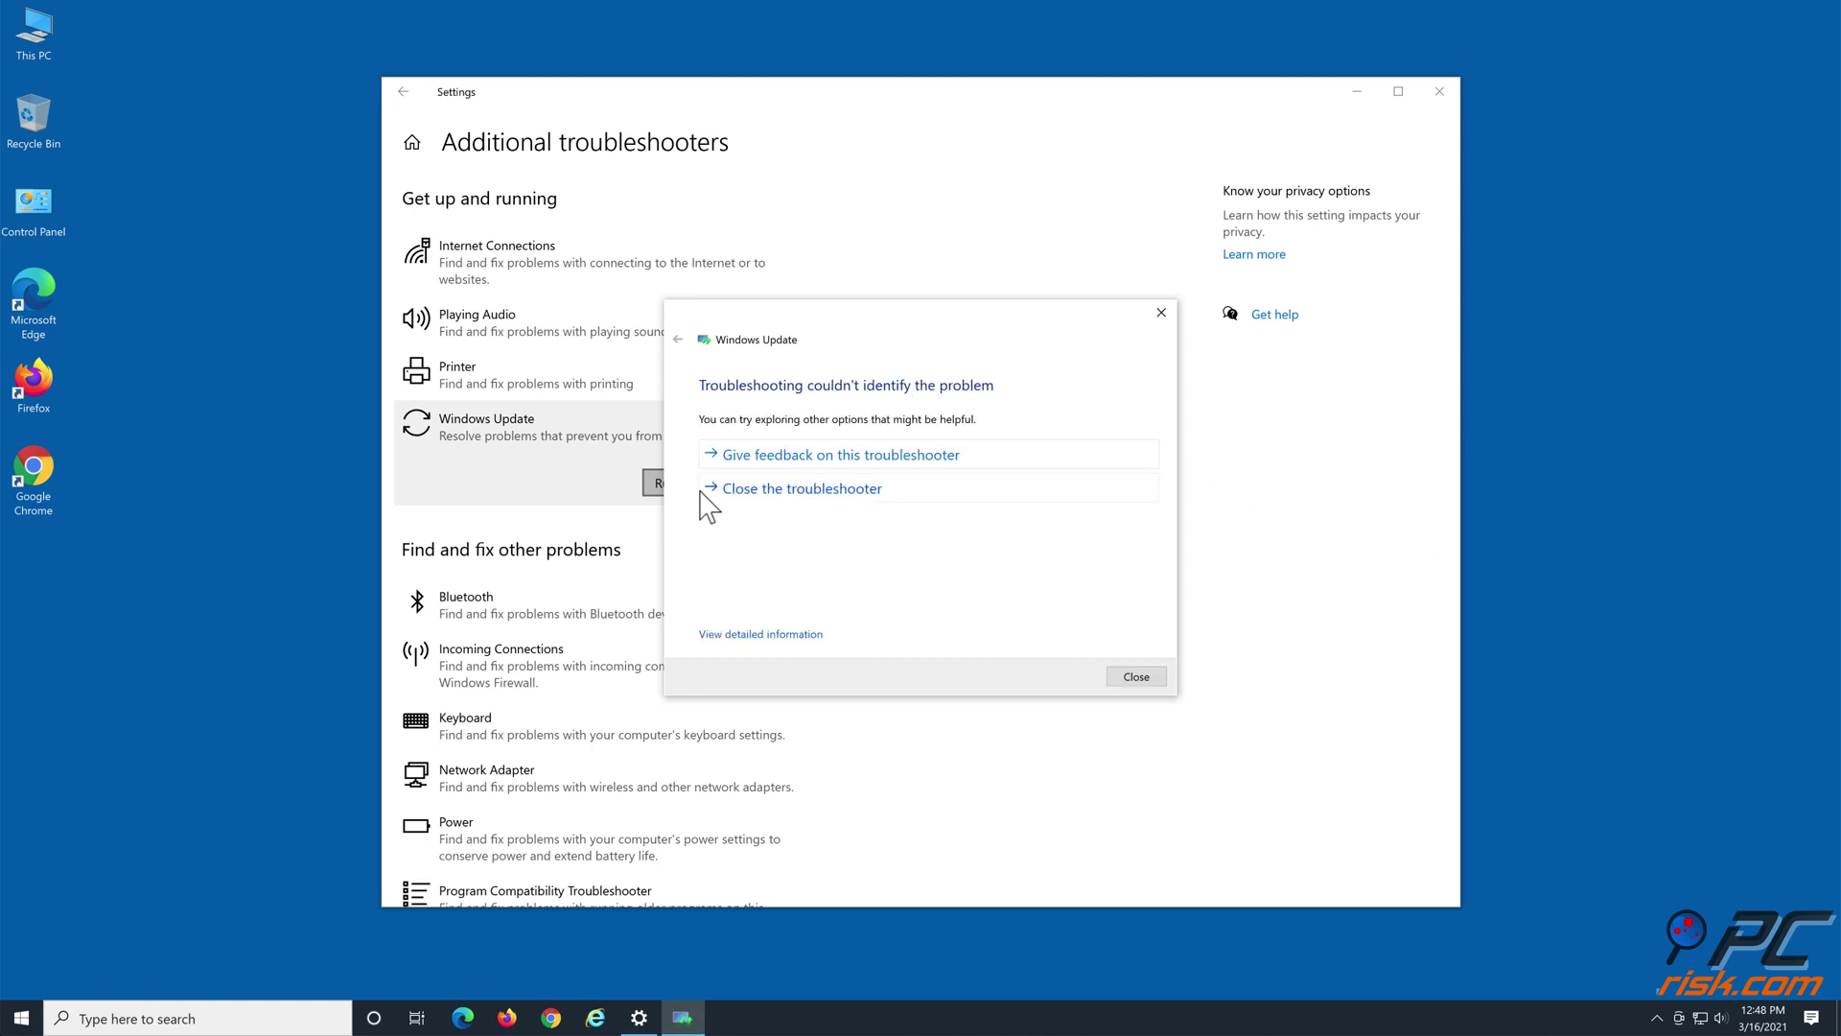
click(740, 492)
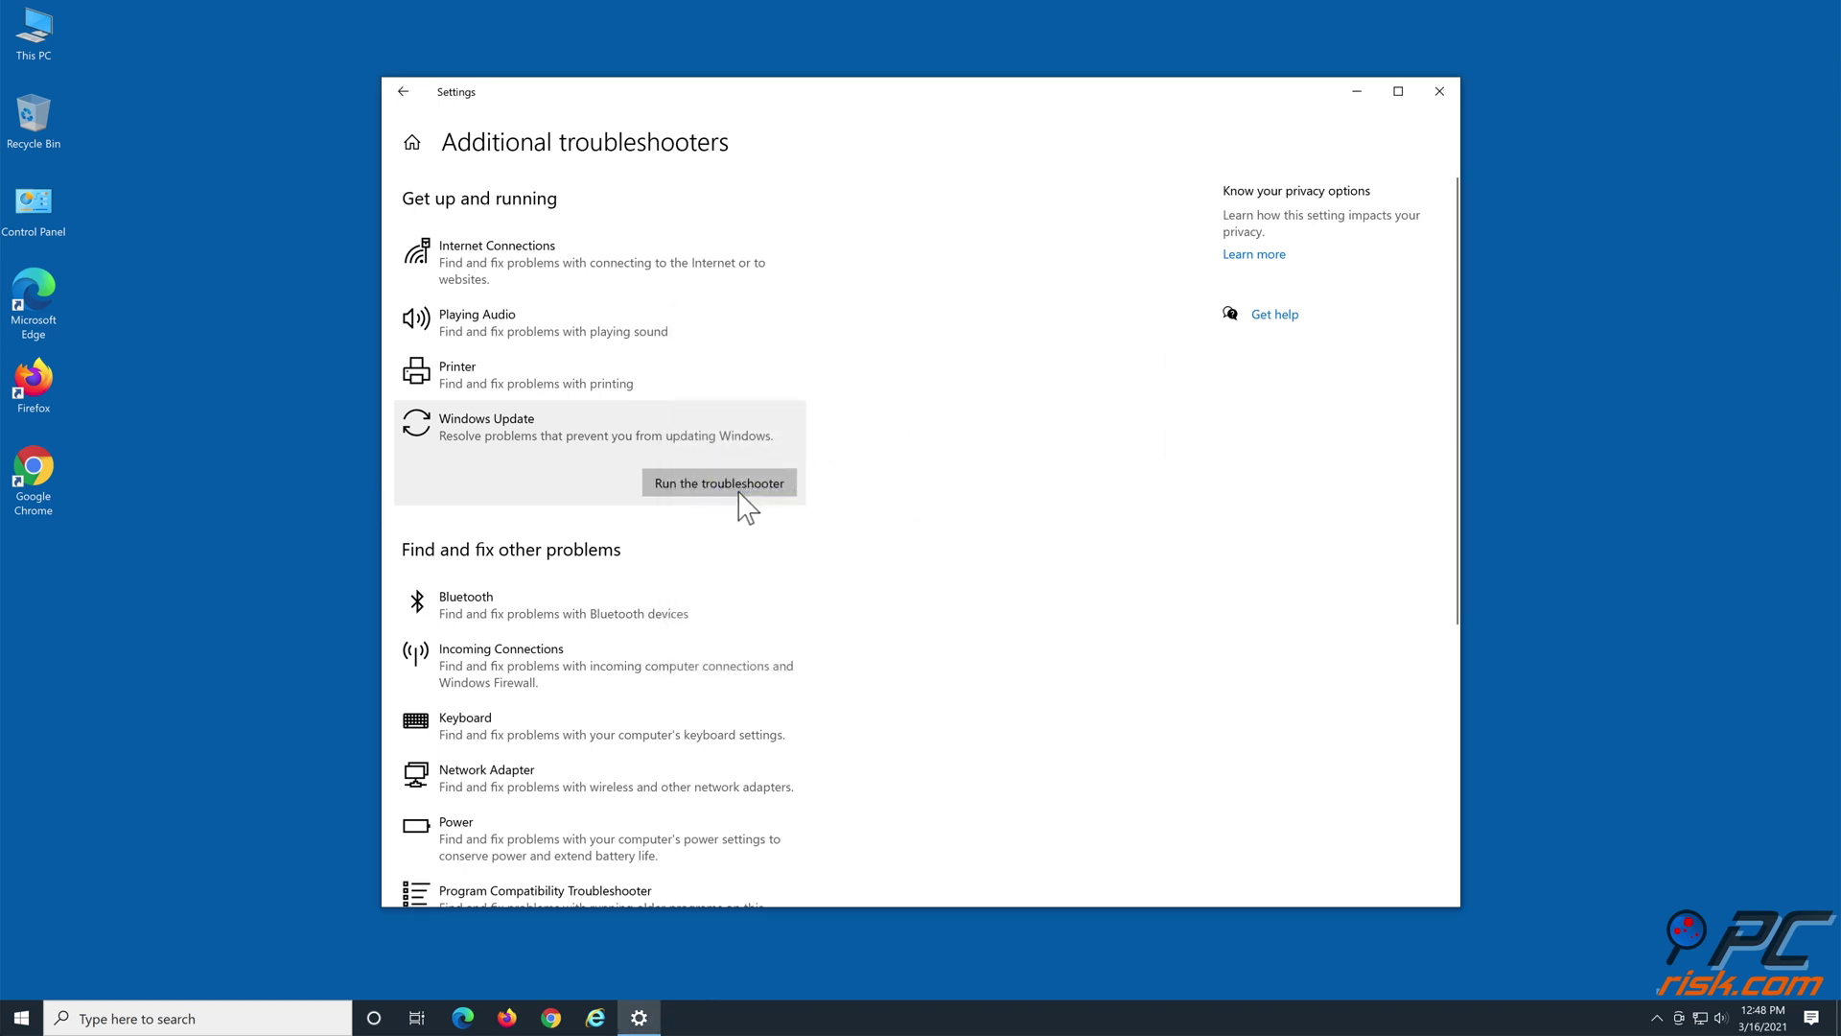
click(1438, 92)
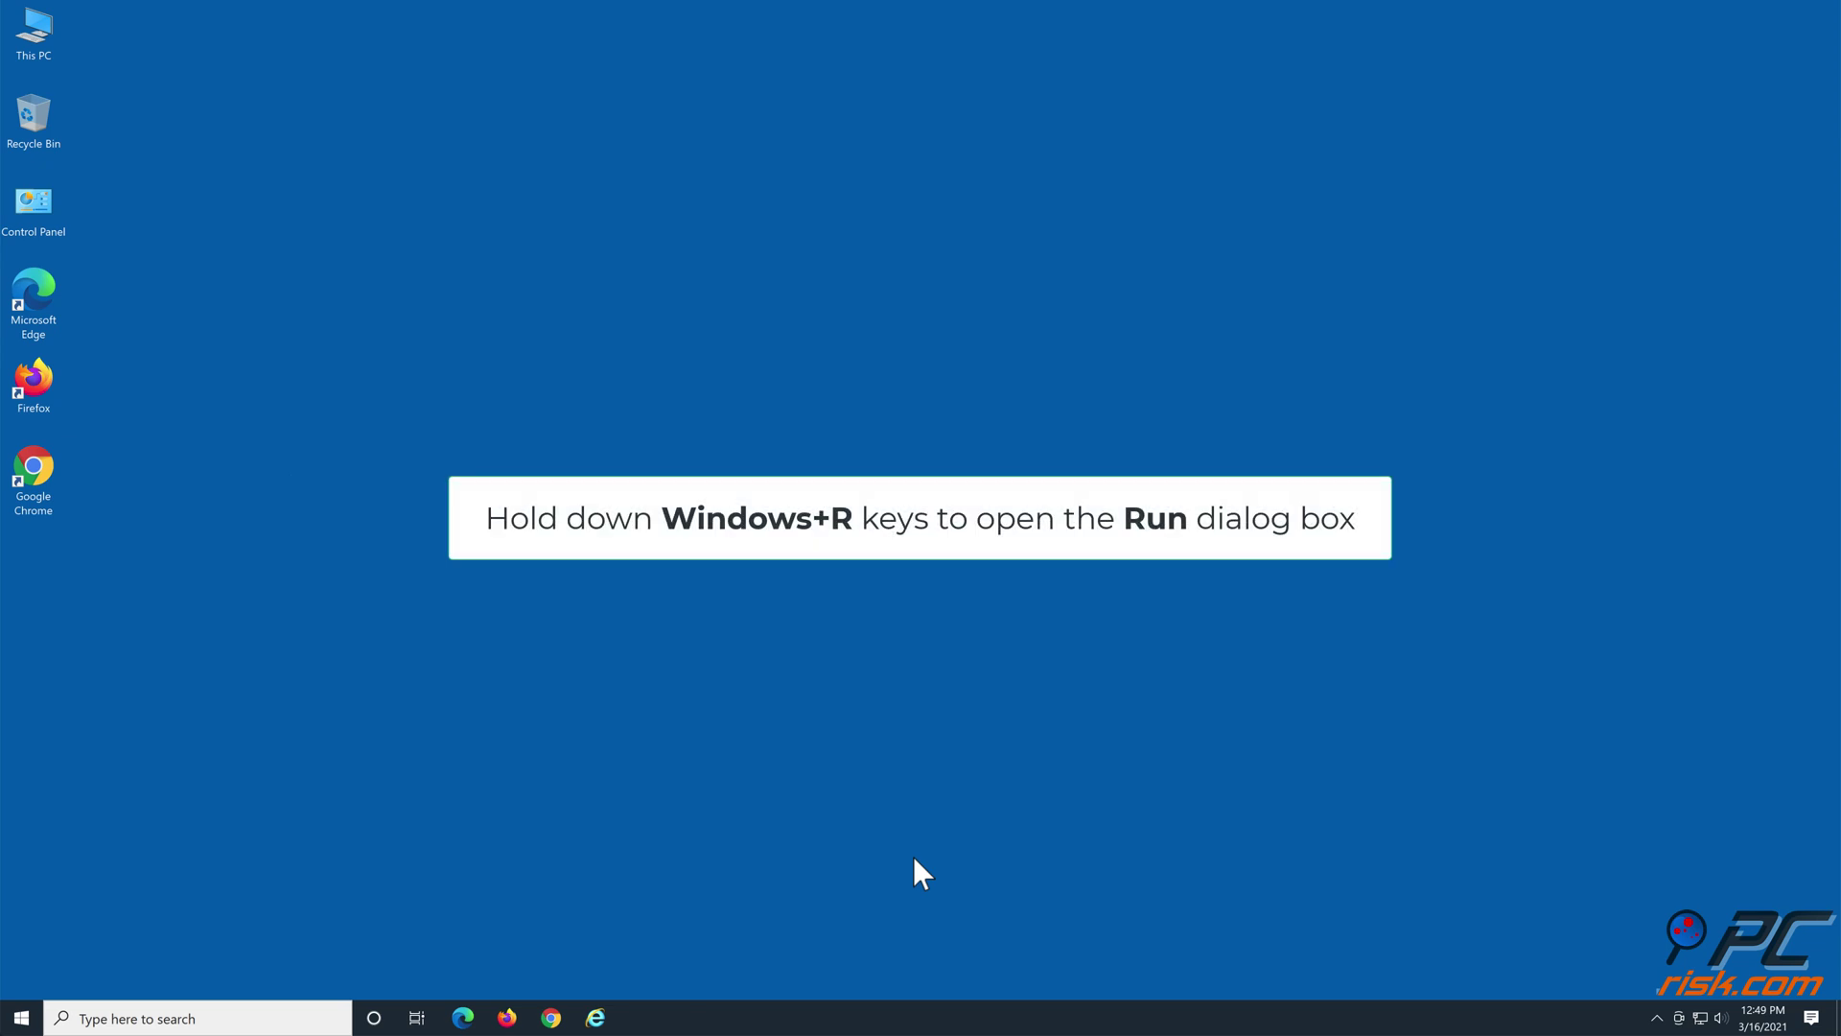
Run cmd from the Run dialog with administrator rights
key(super+r)
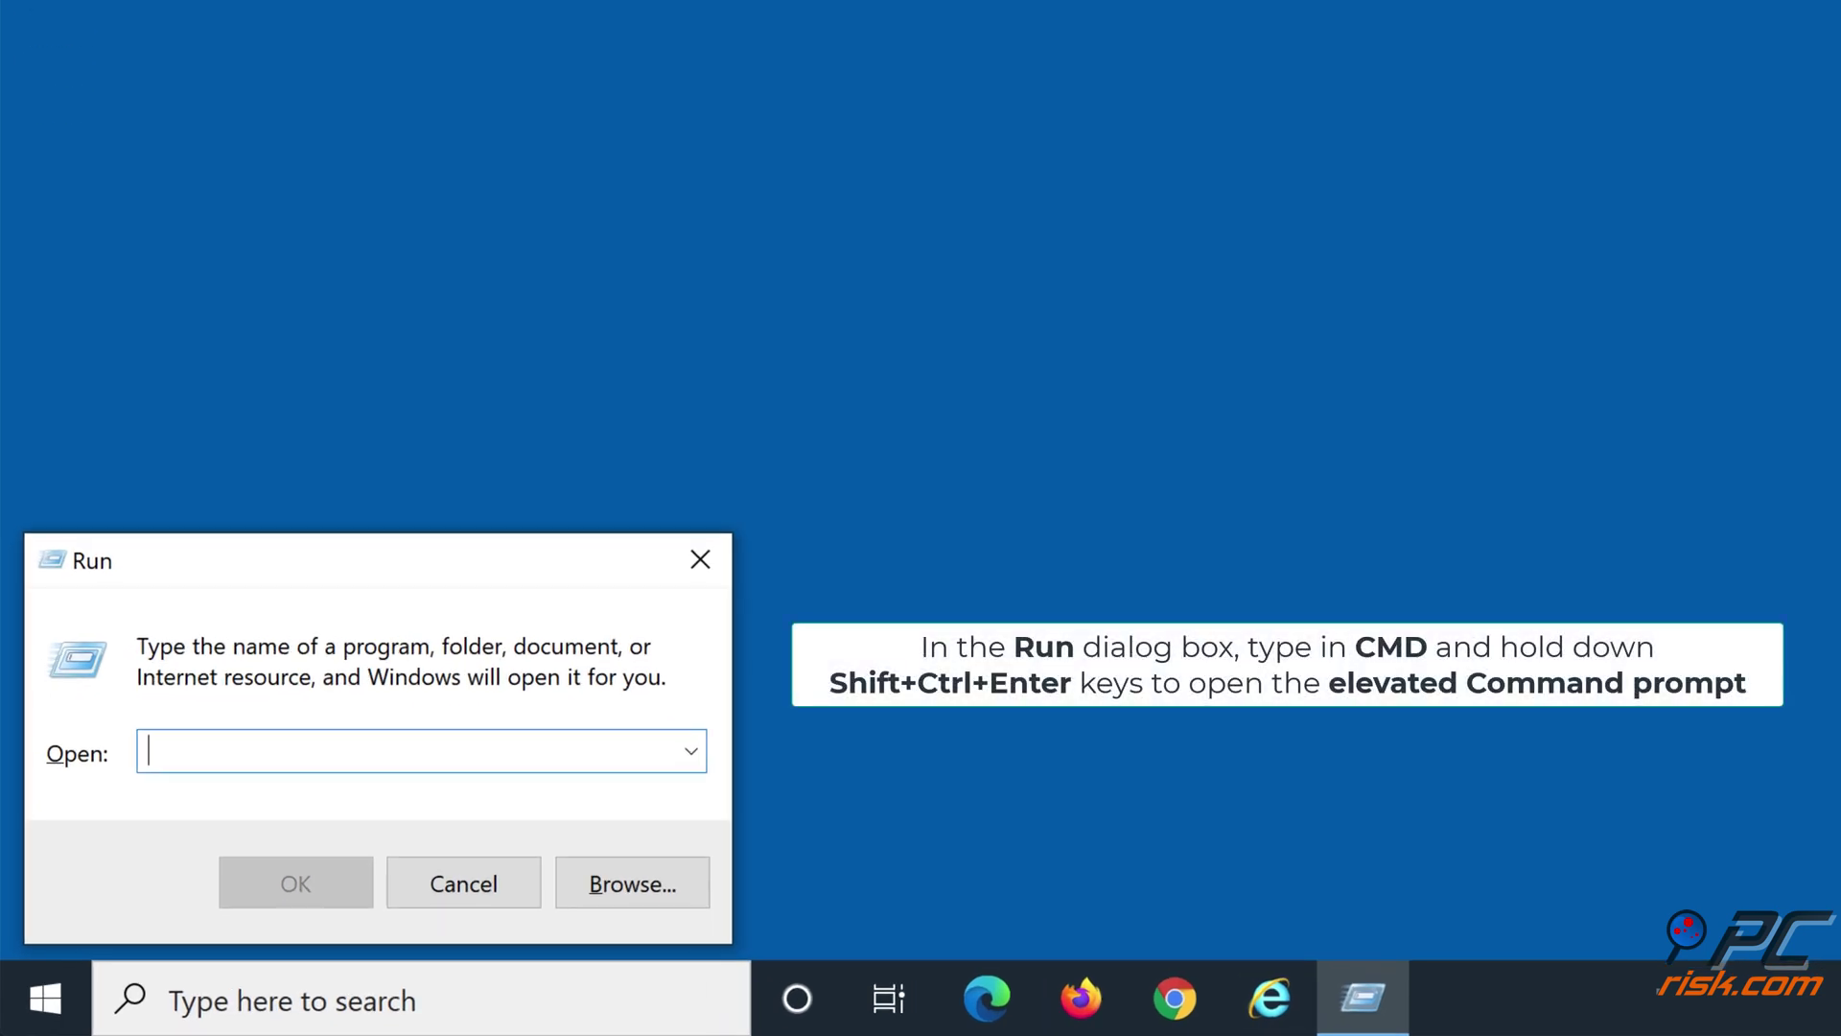
text(cmd)
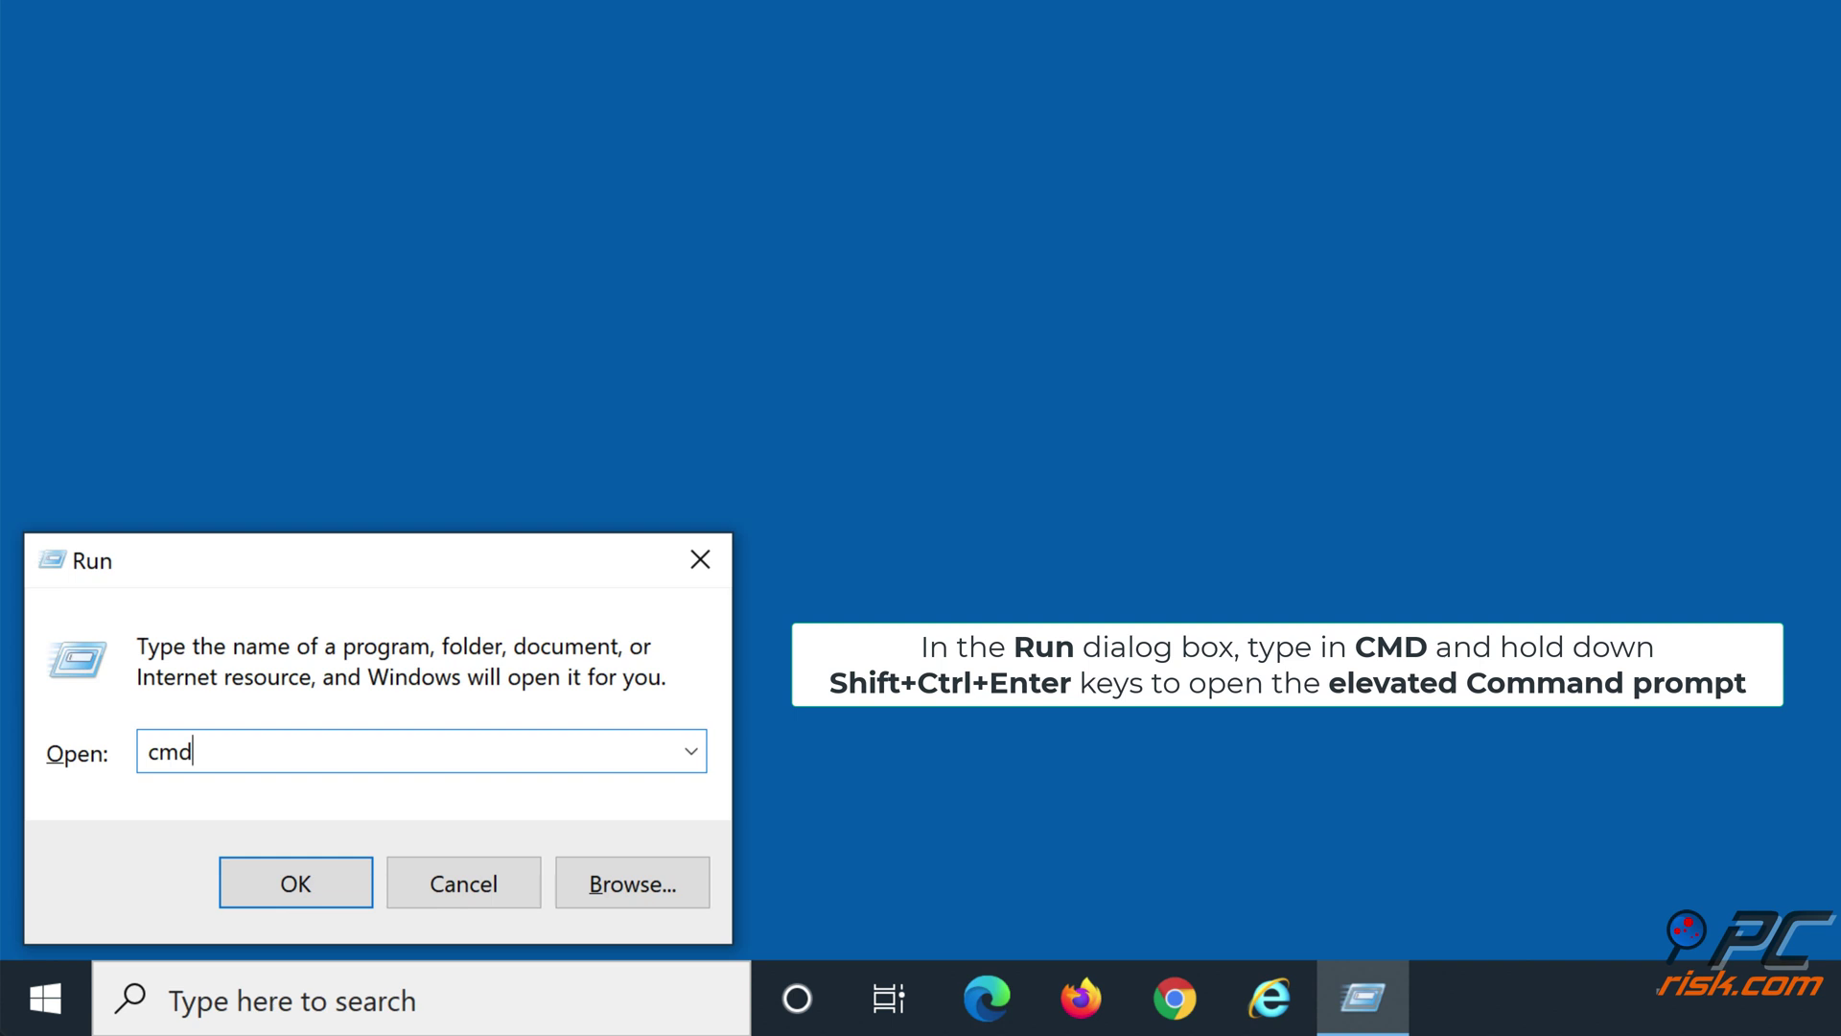
key(ctrl+shift+Return)
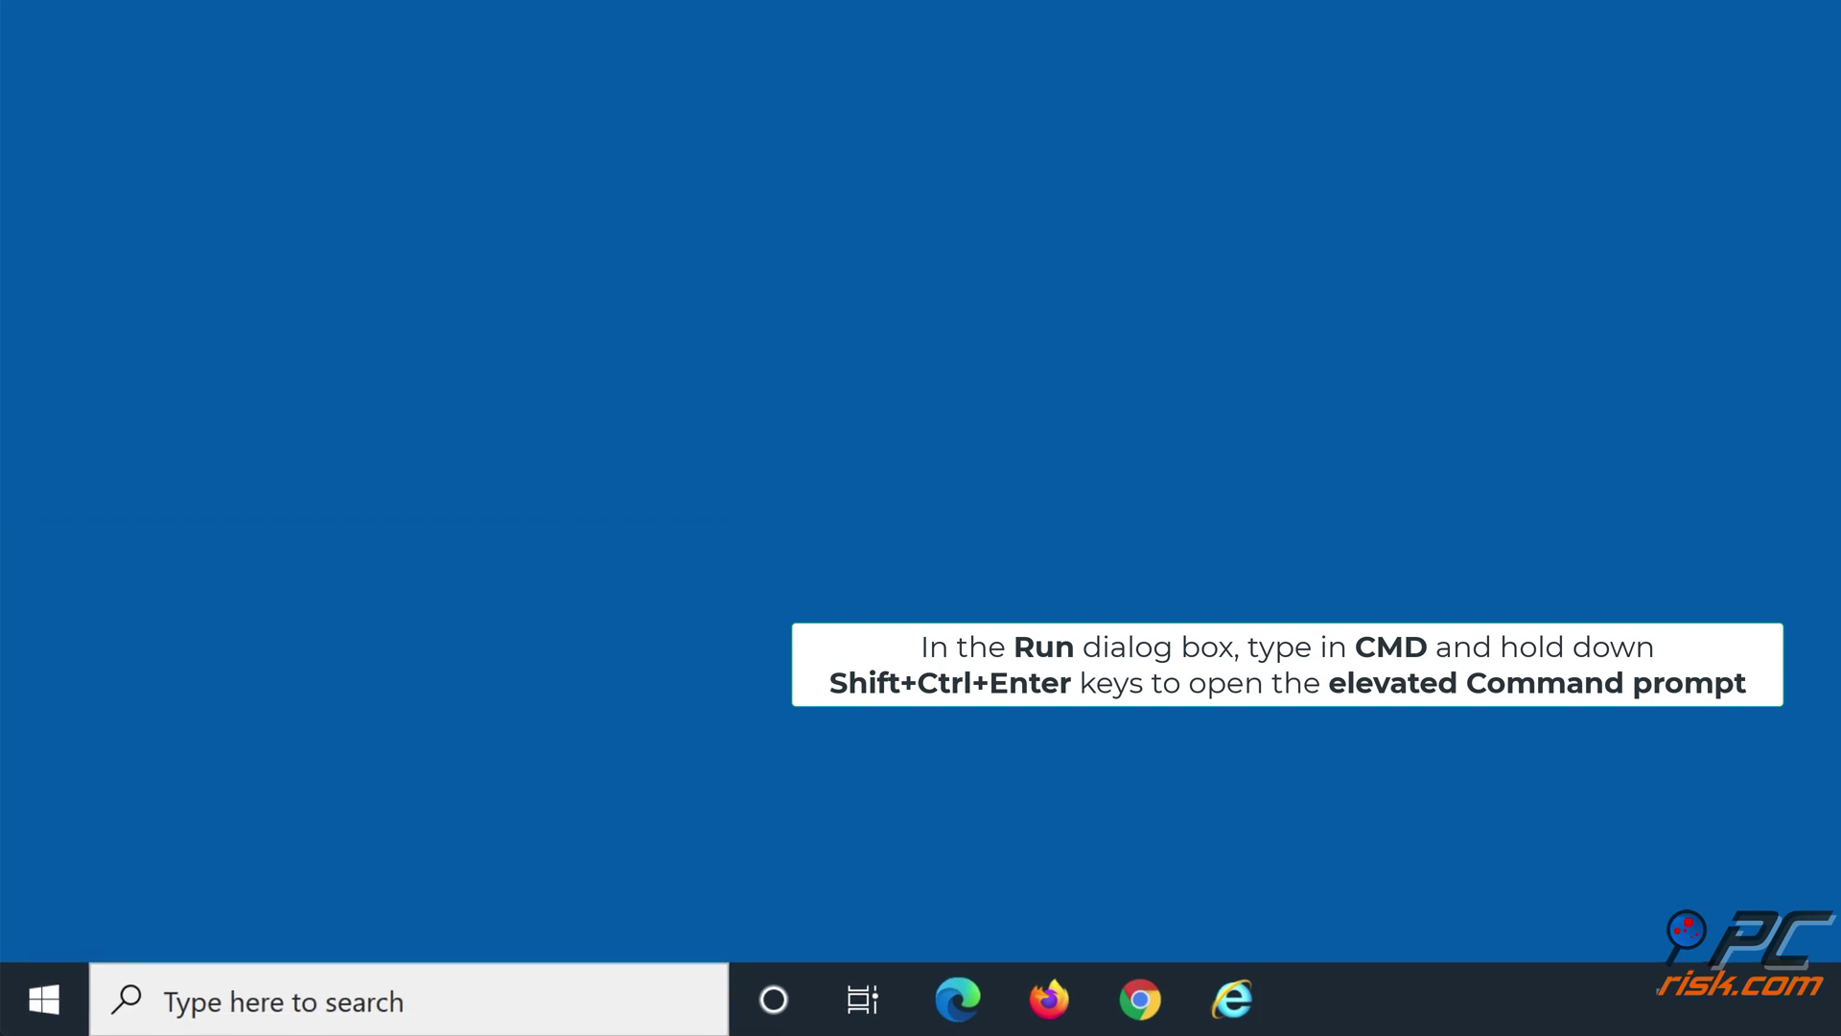
Run sfc /scannow to verify and repair system files
text(sf)
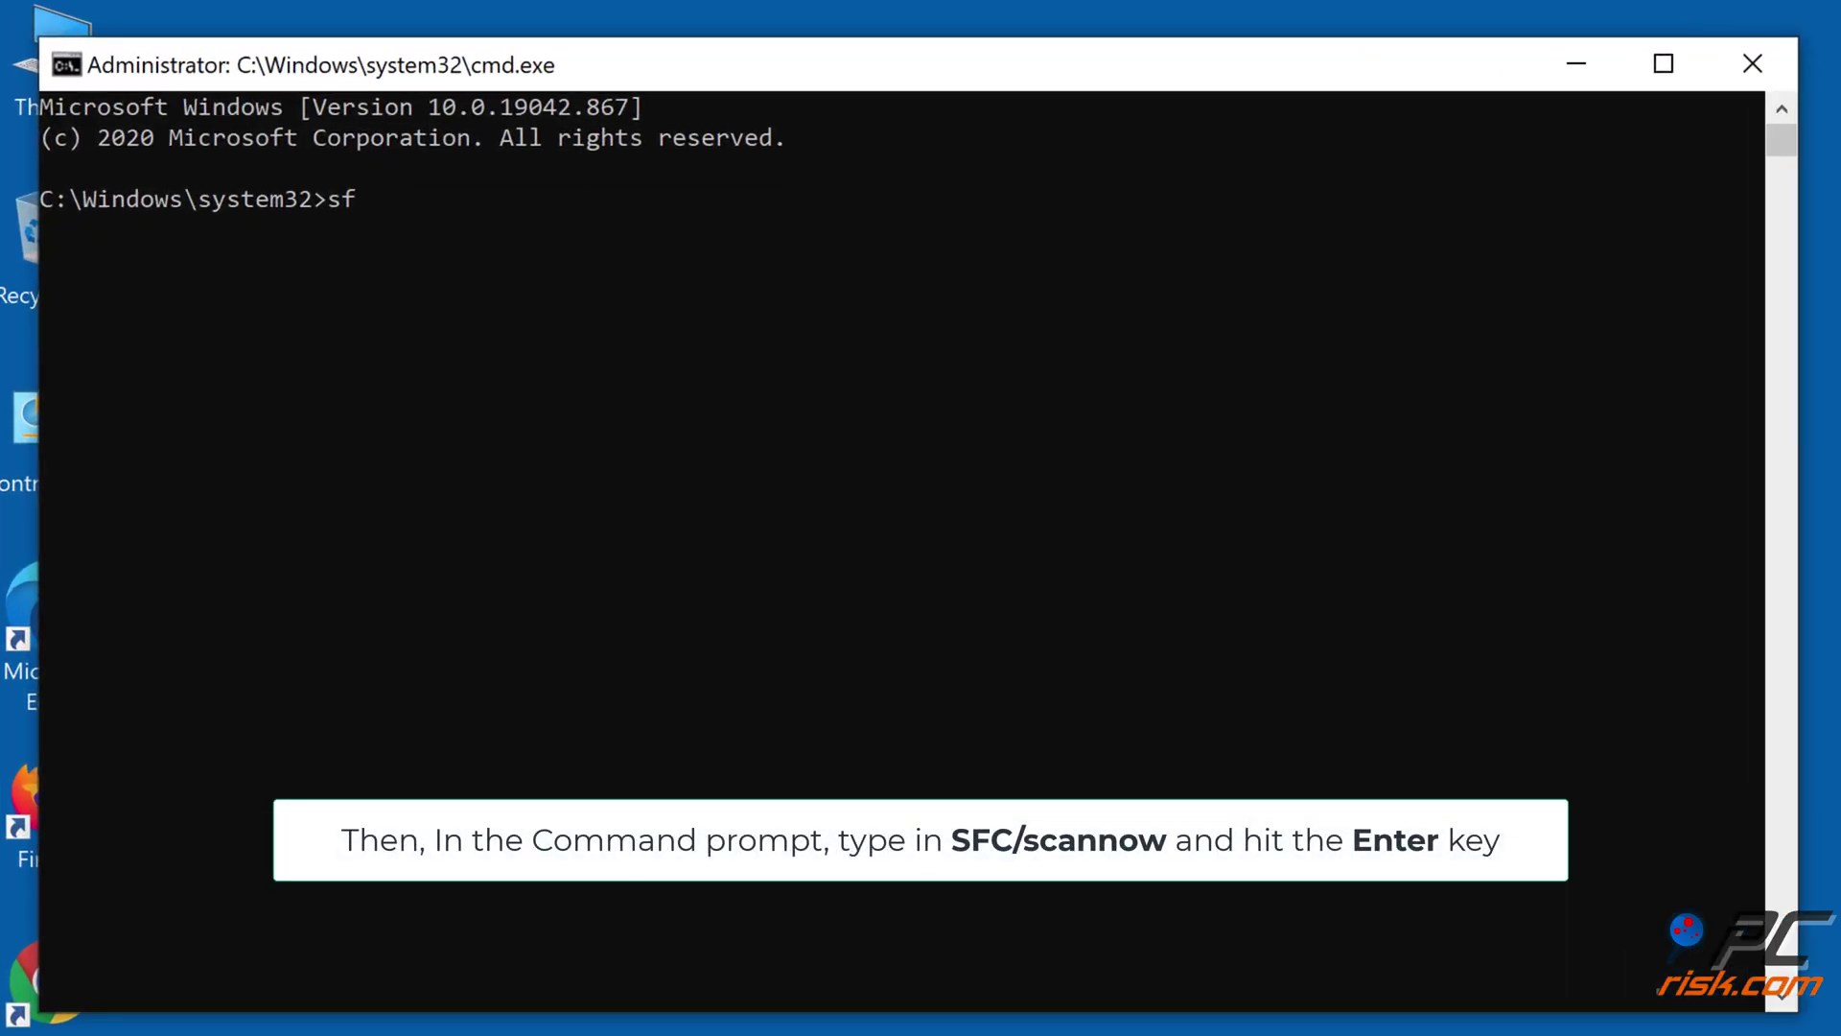
text(c /)
text(scanno)
text(w)
key(Return)
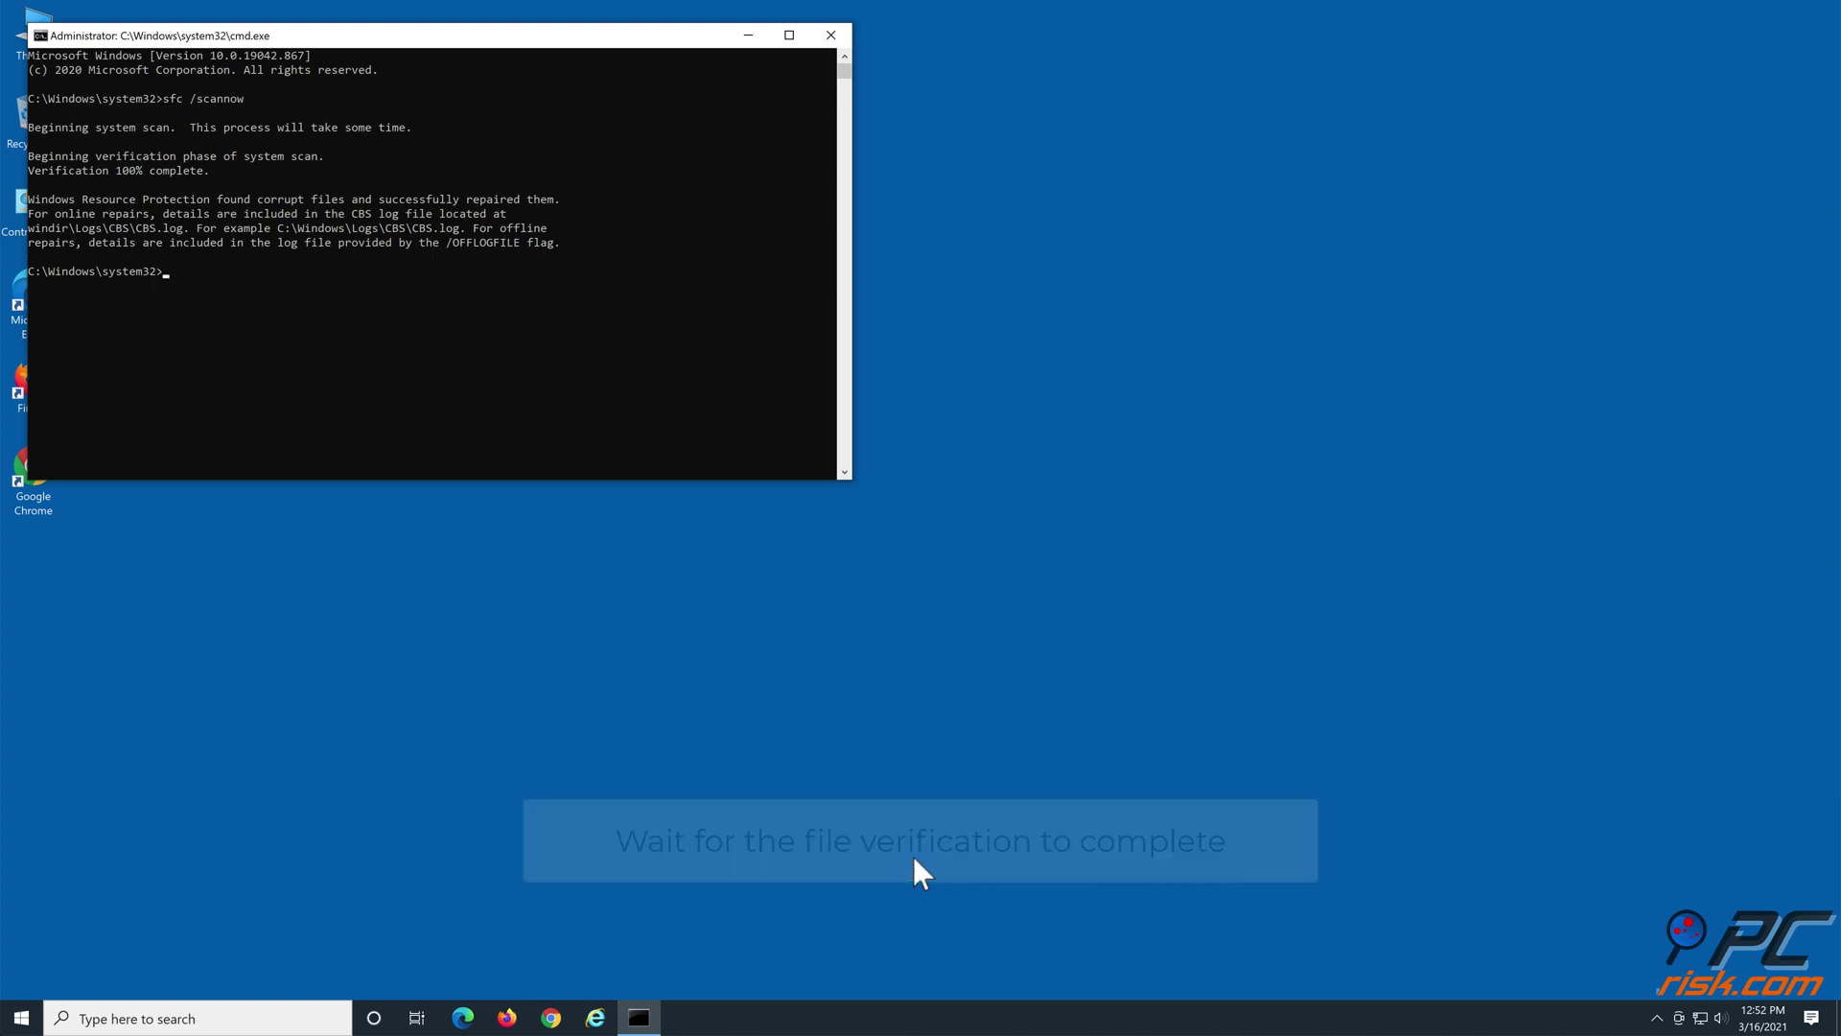
Run dism.exe /online /cleanup-image /restorehealth, then close the Command Prompt
text(dism)
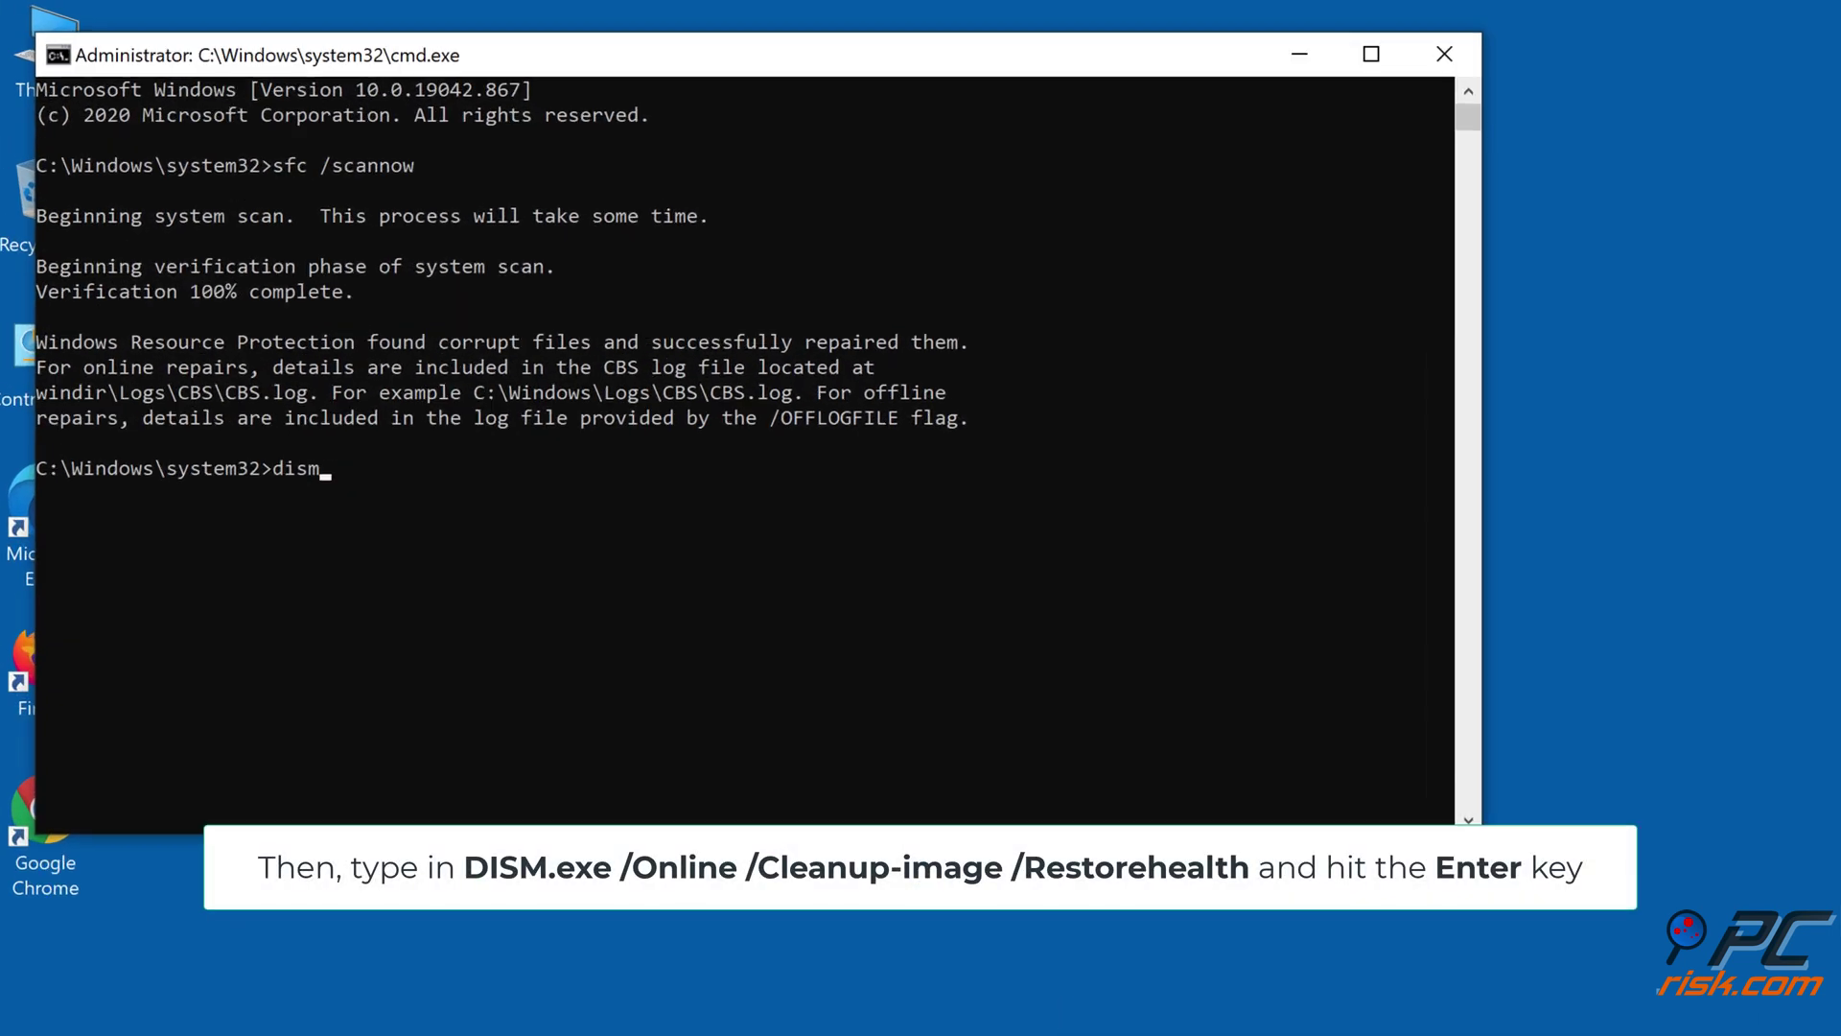
text(.exe /online /)
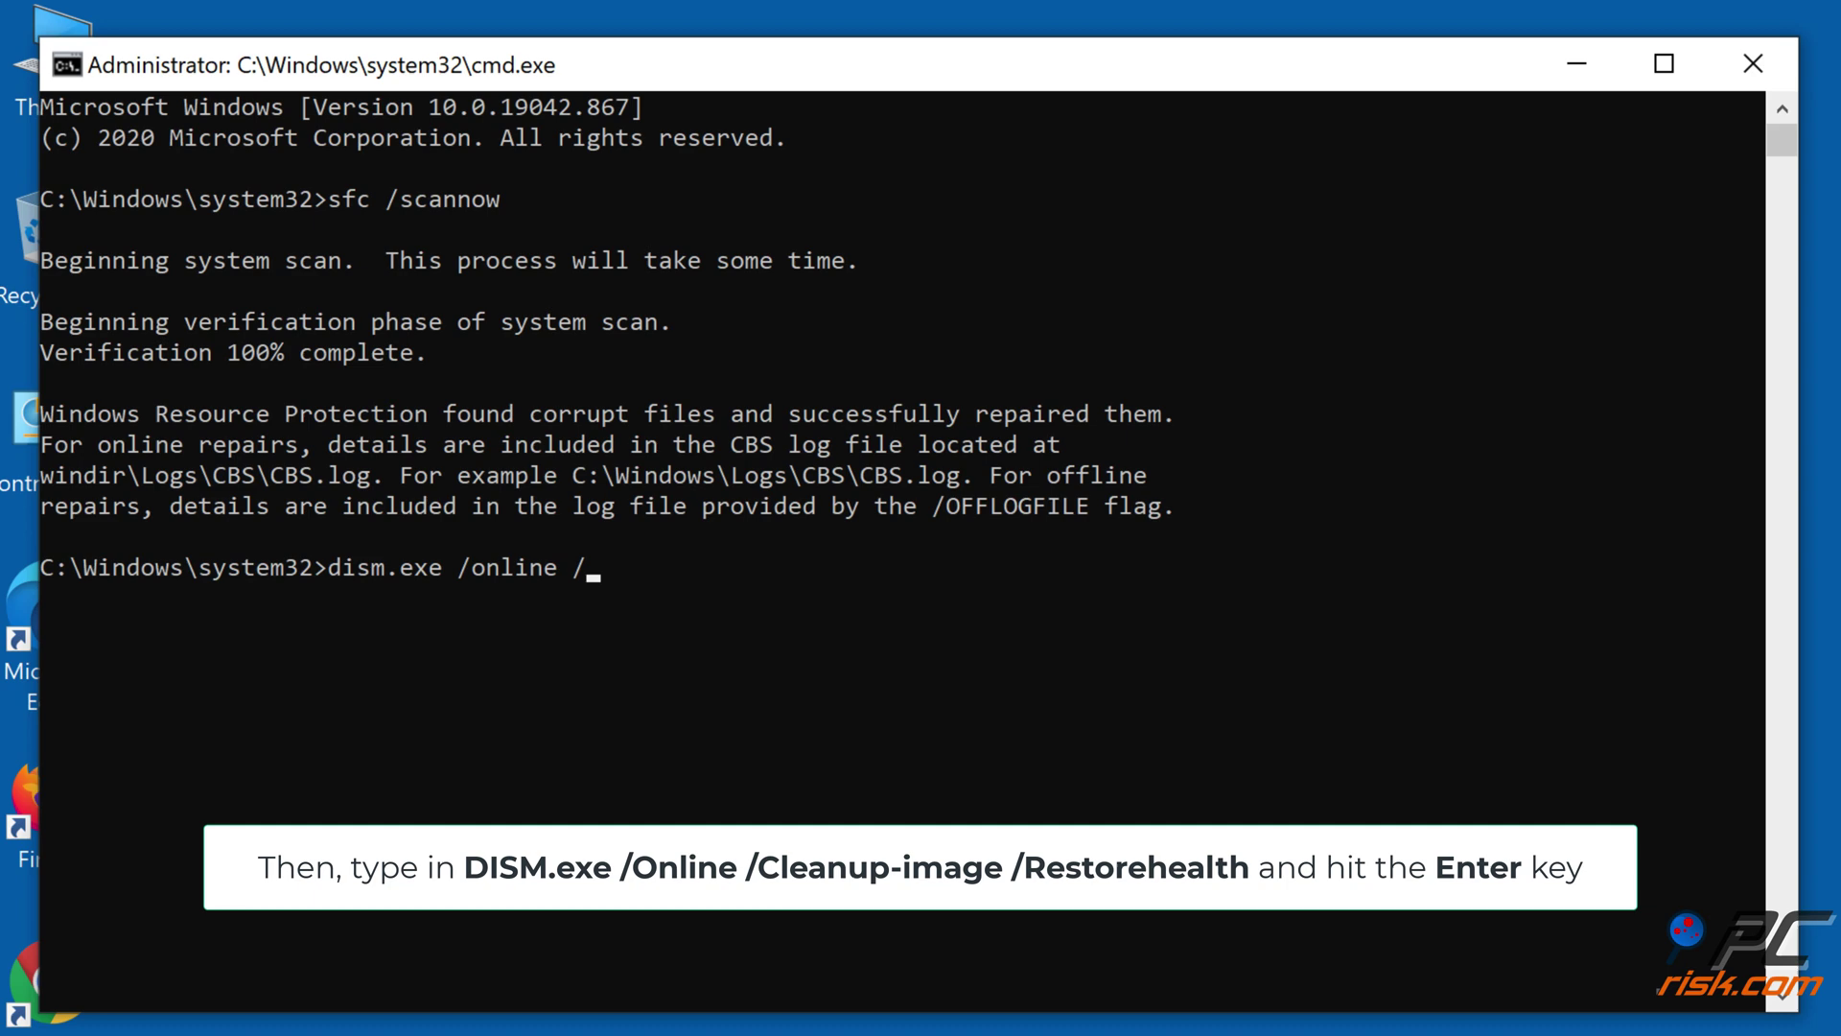
text(cleanup-image /restore)
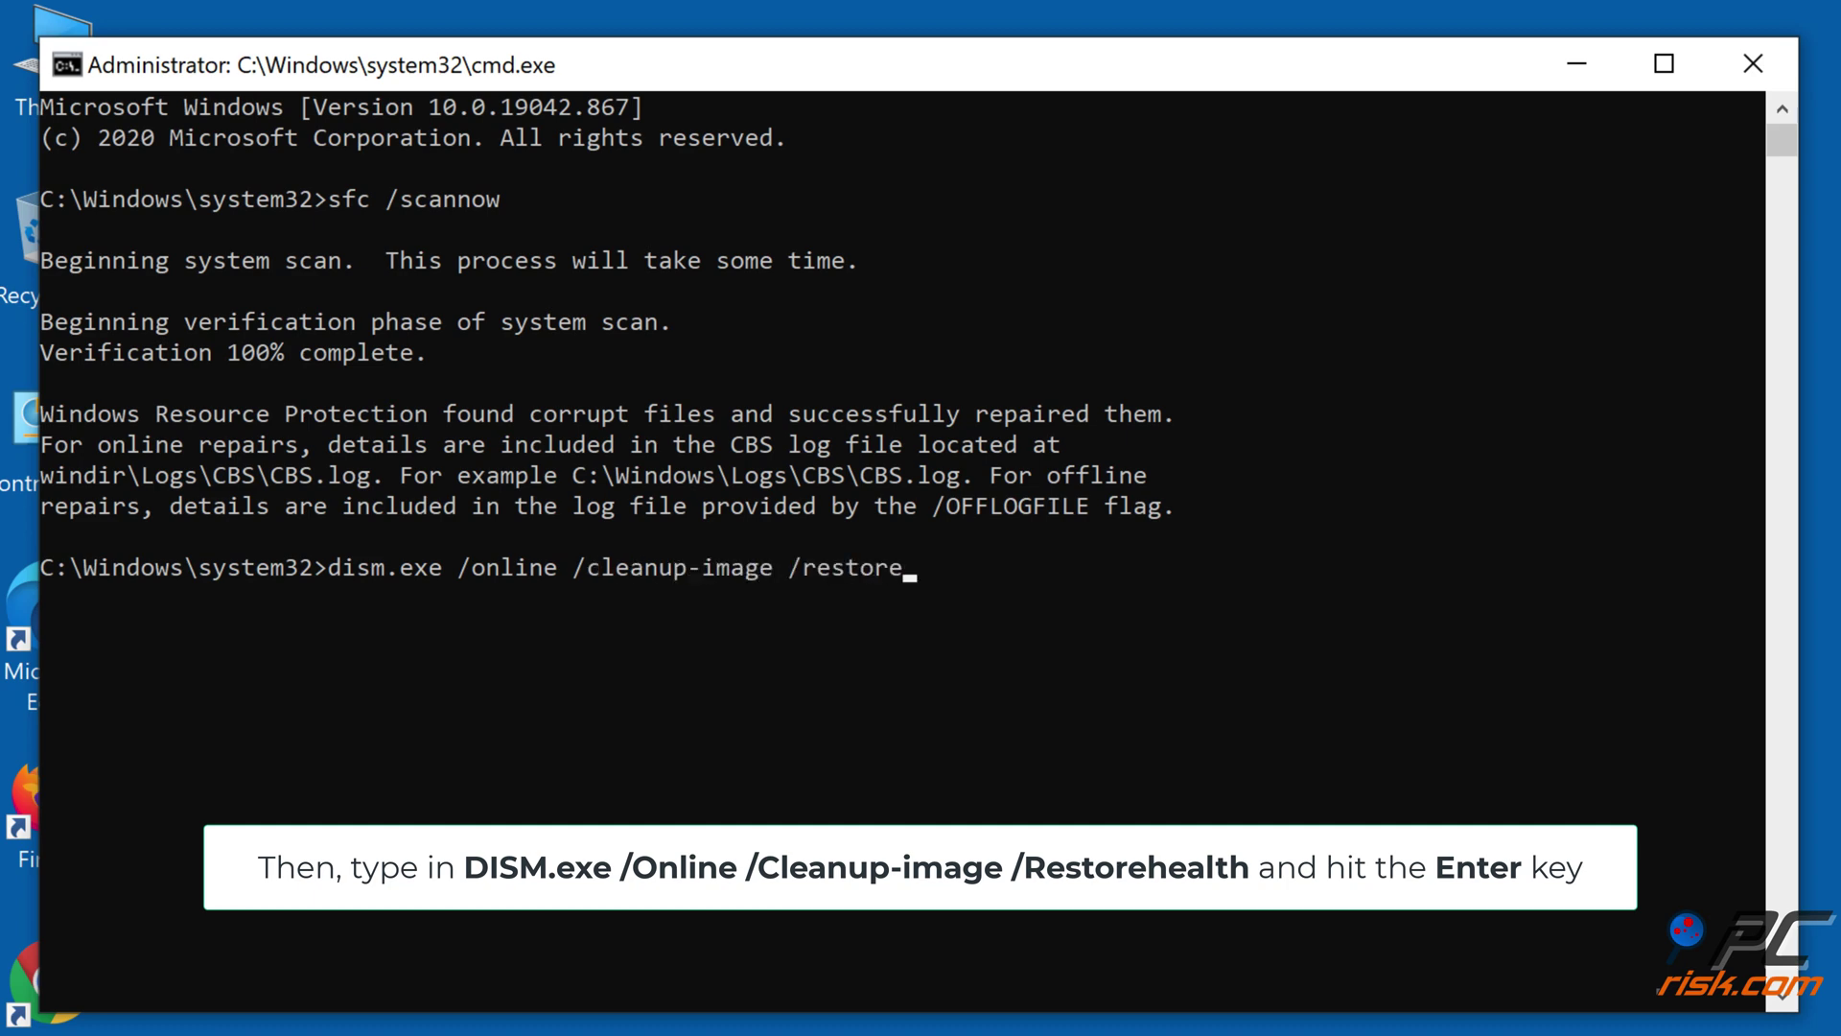
text(heal)
text(th)
key(Return)
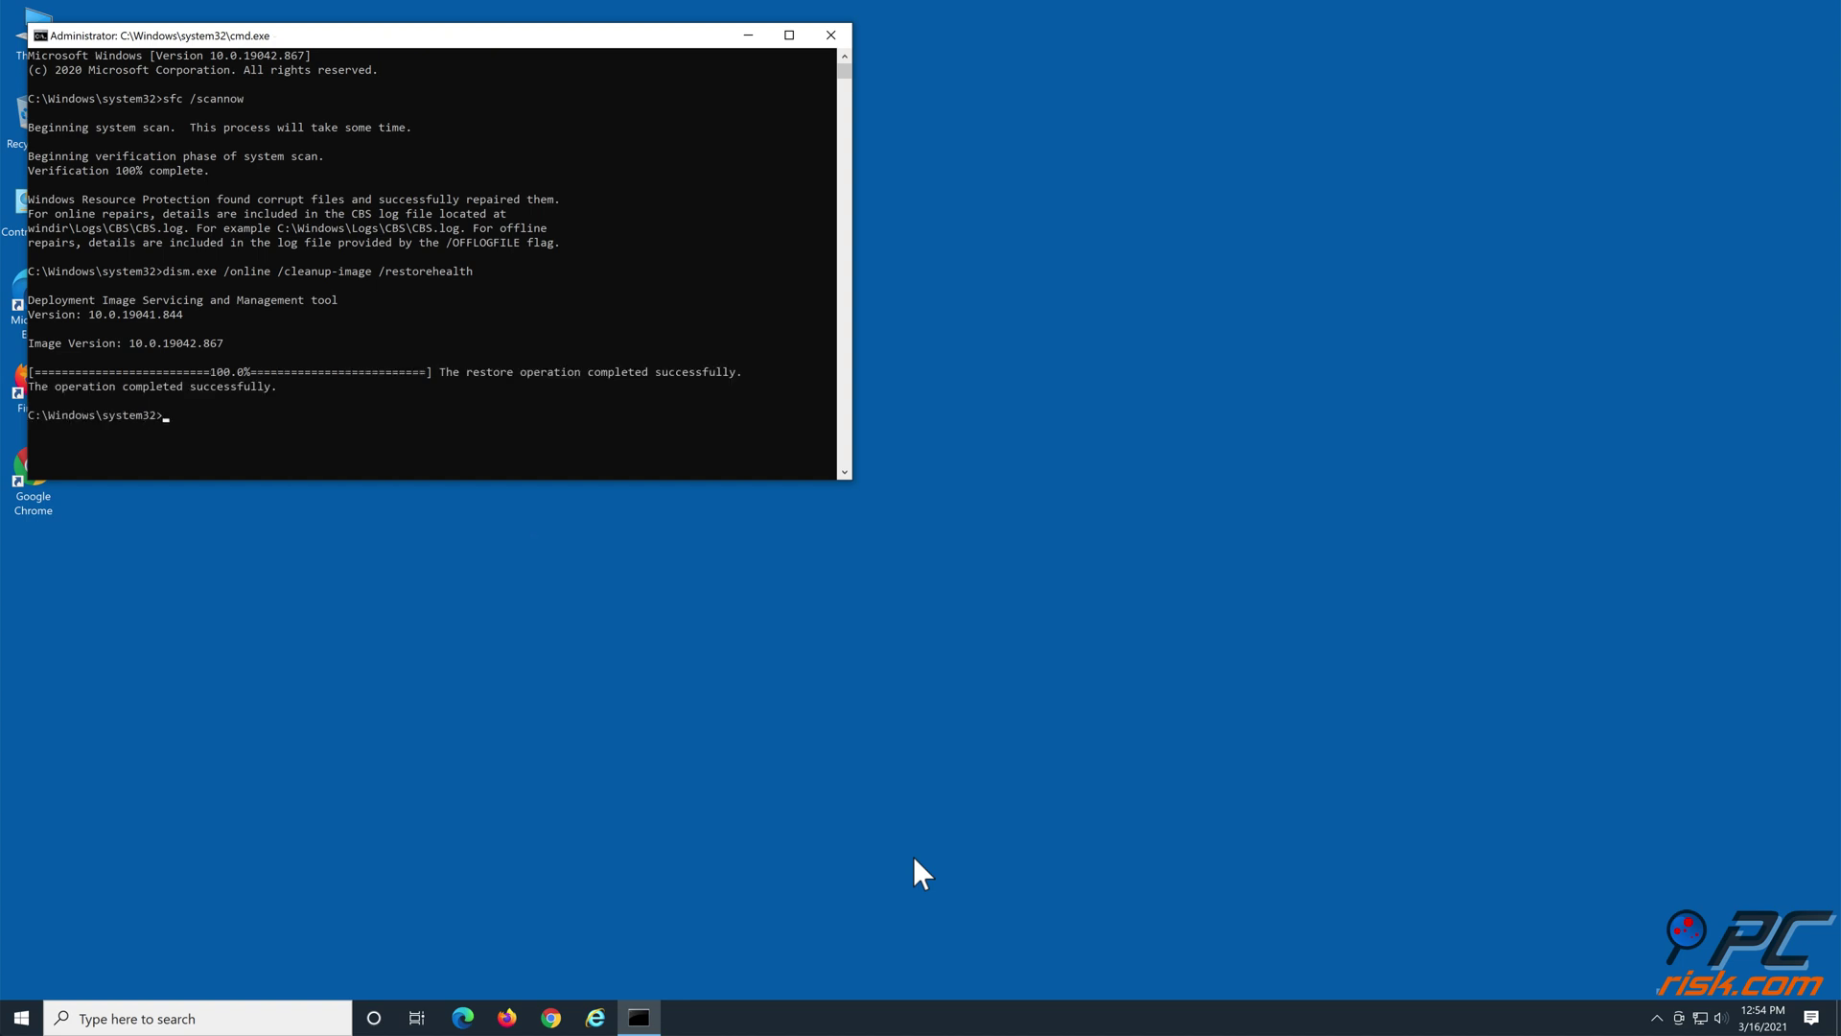
click(831, 36)
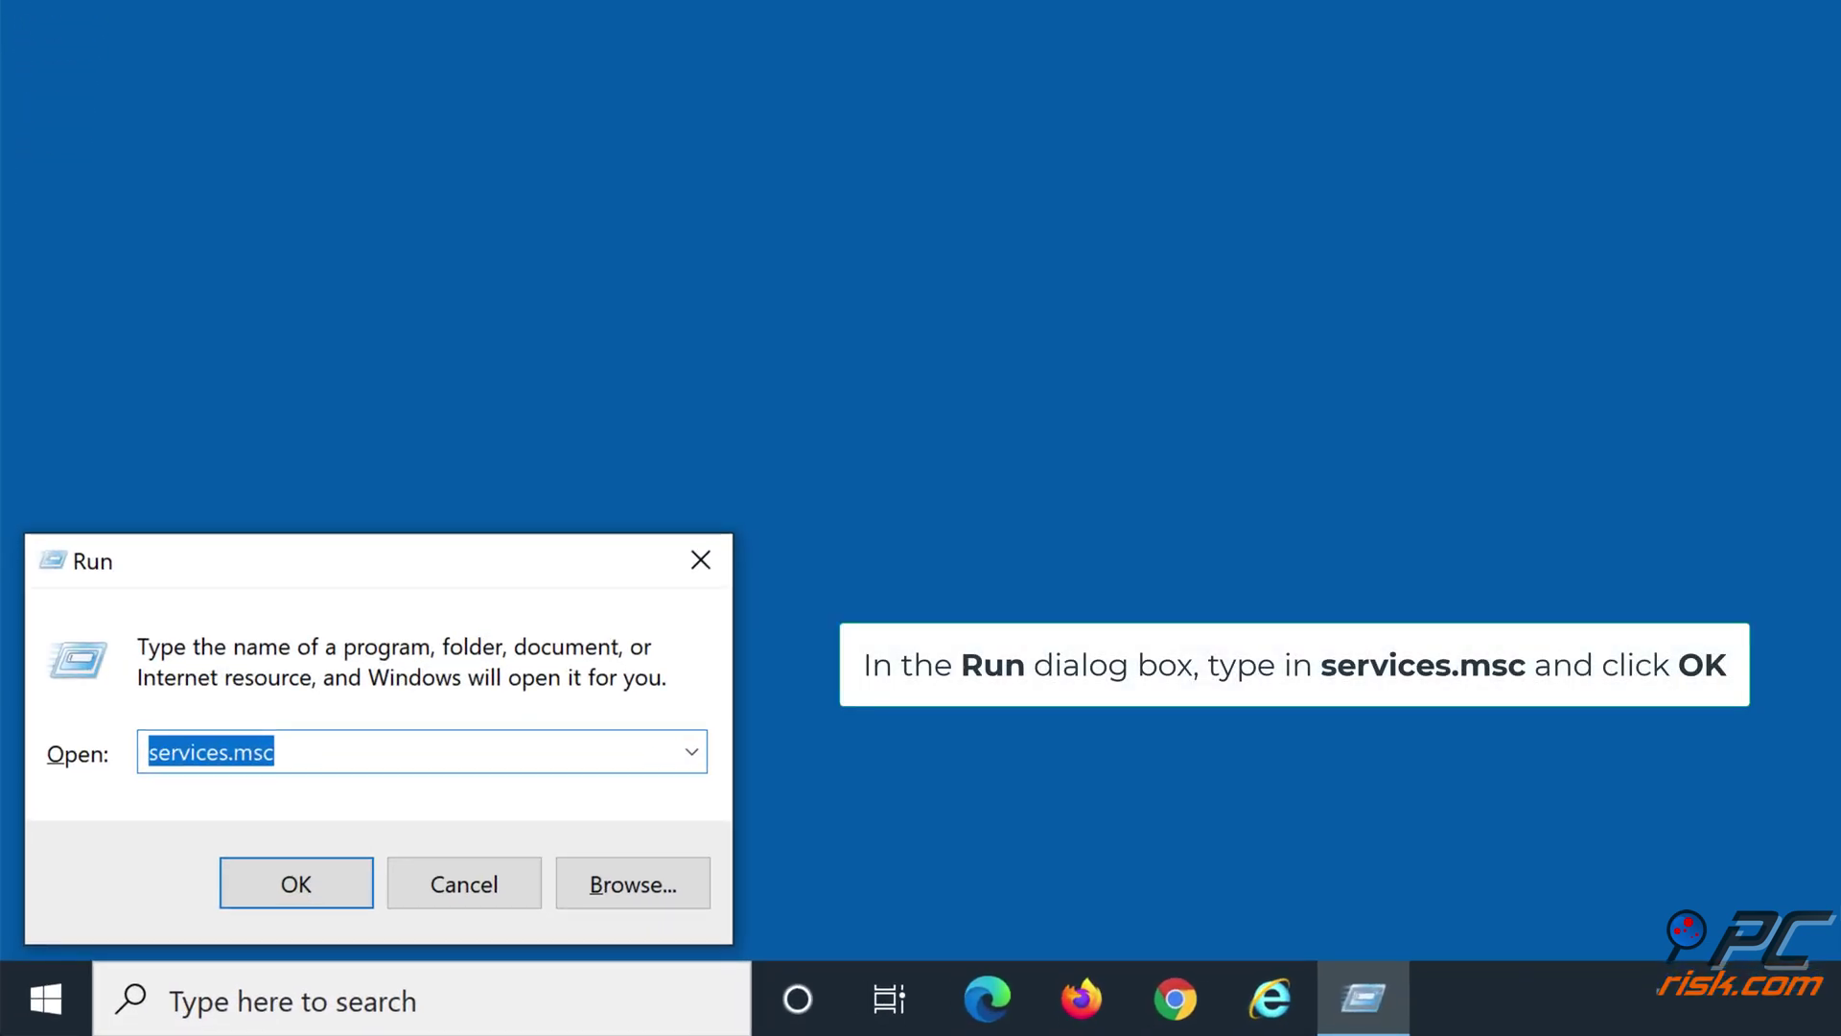
Launch services.msc from the Run dialog
text(s)
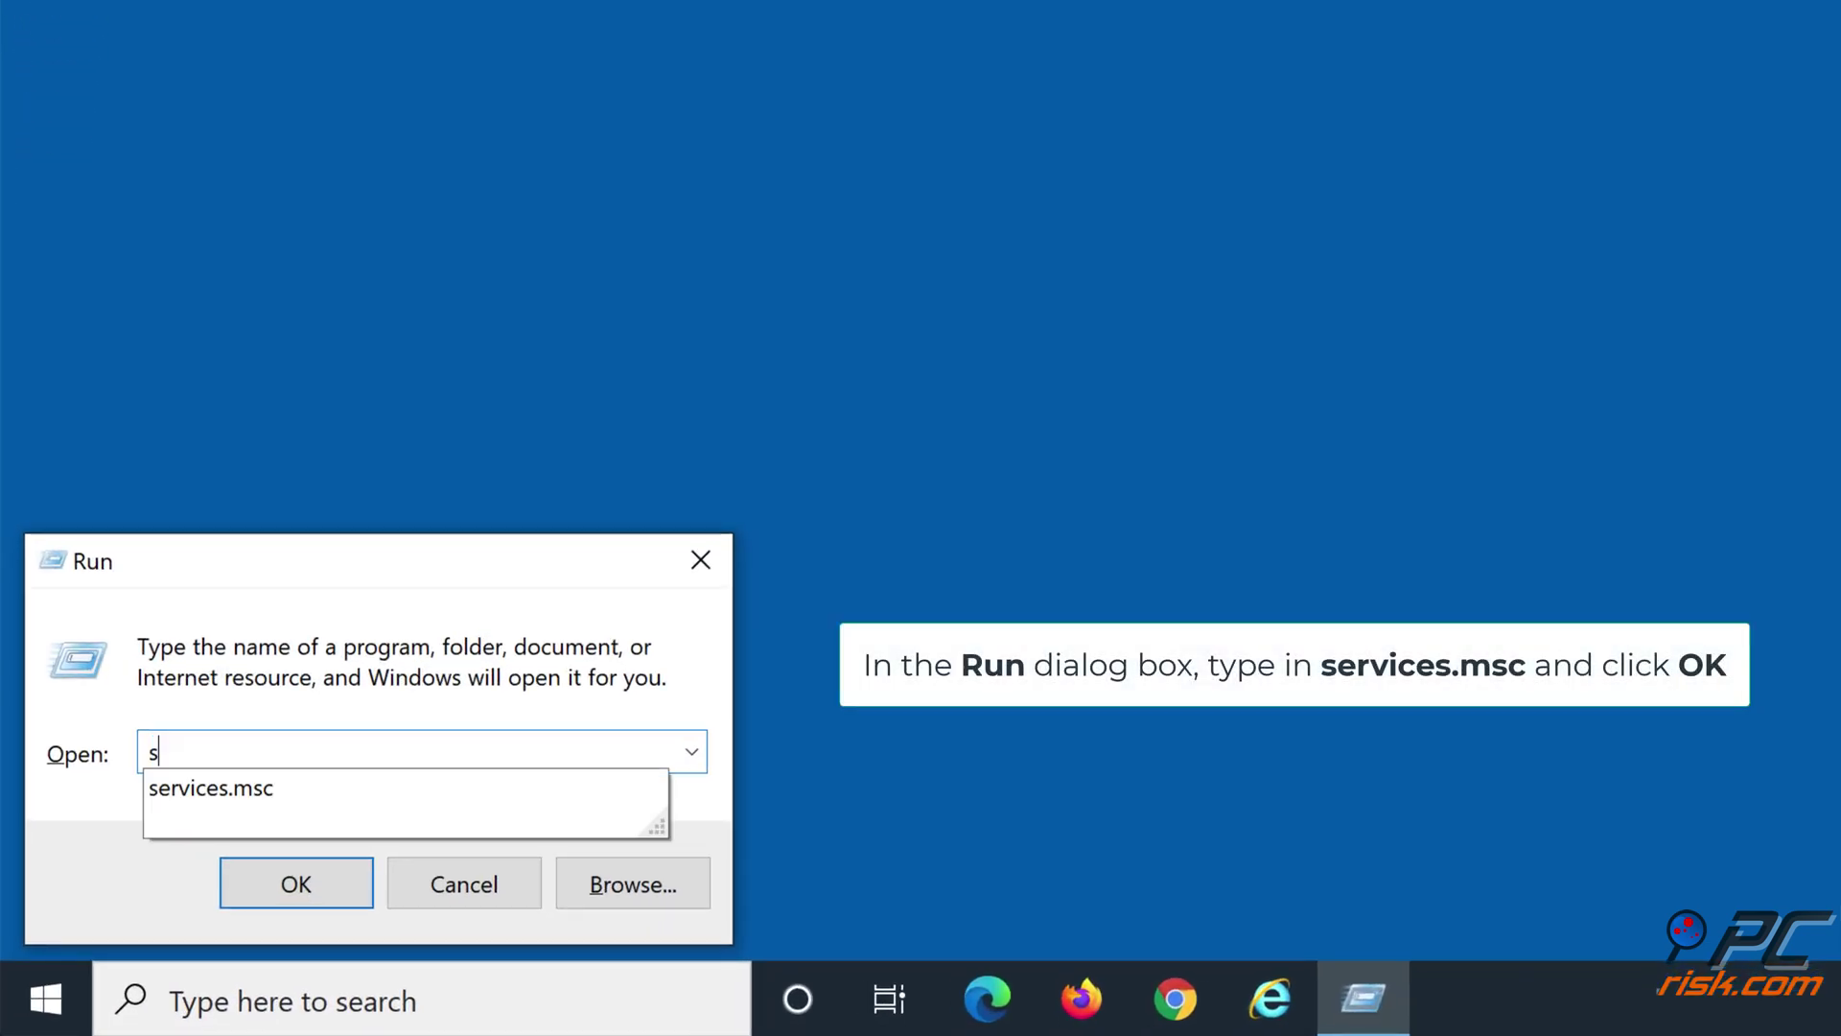
text(ervices)
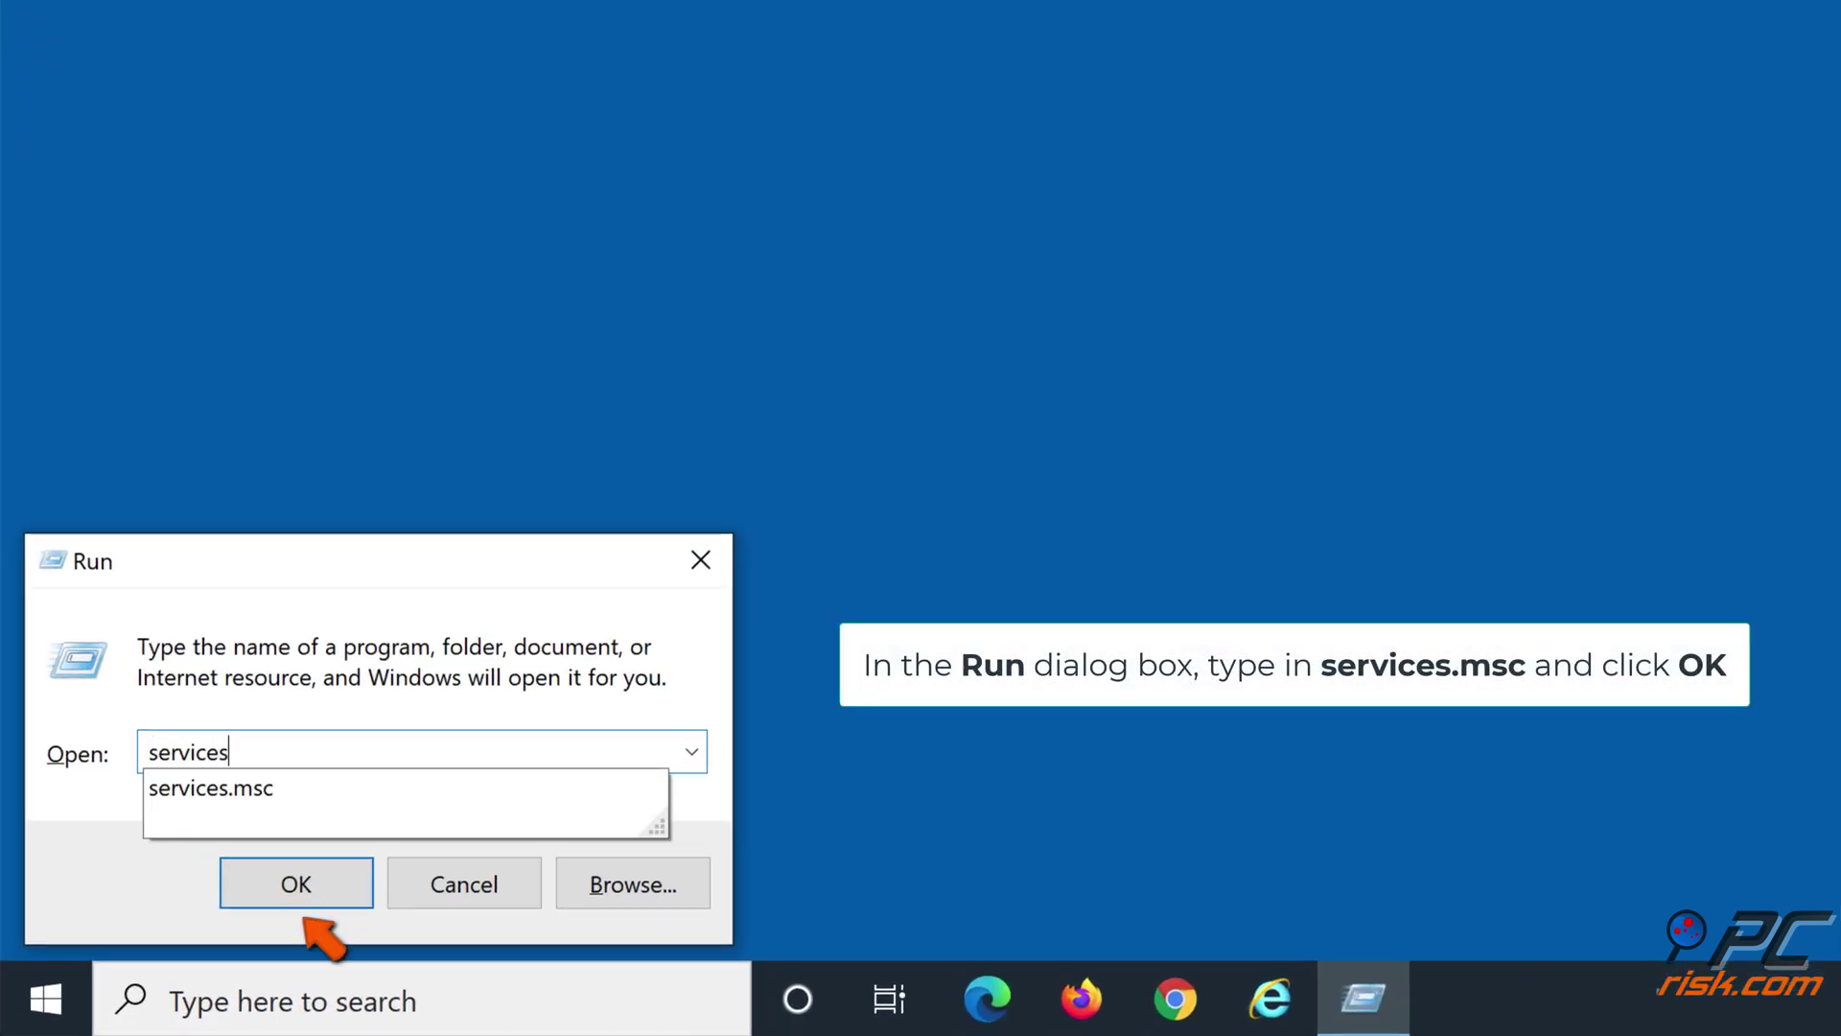
text(.msc)
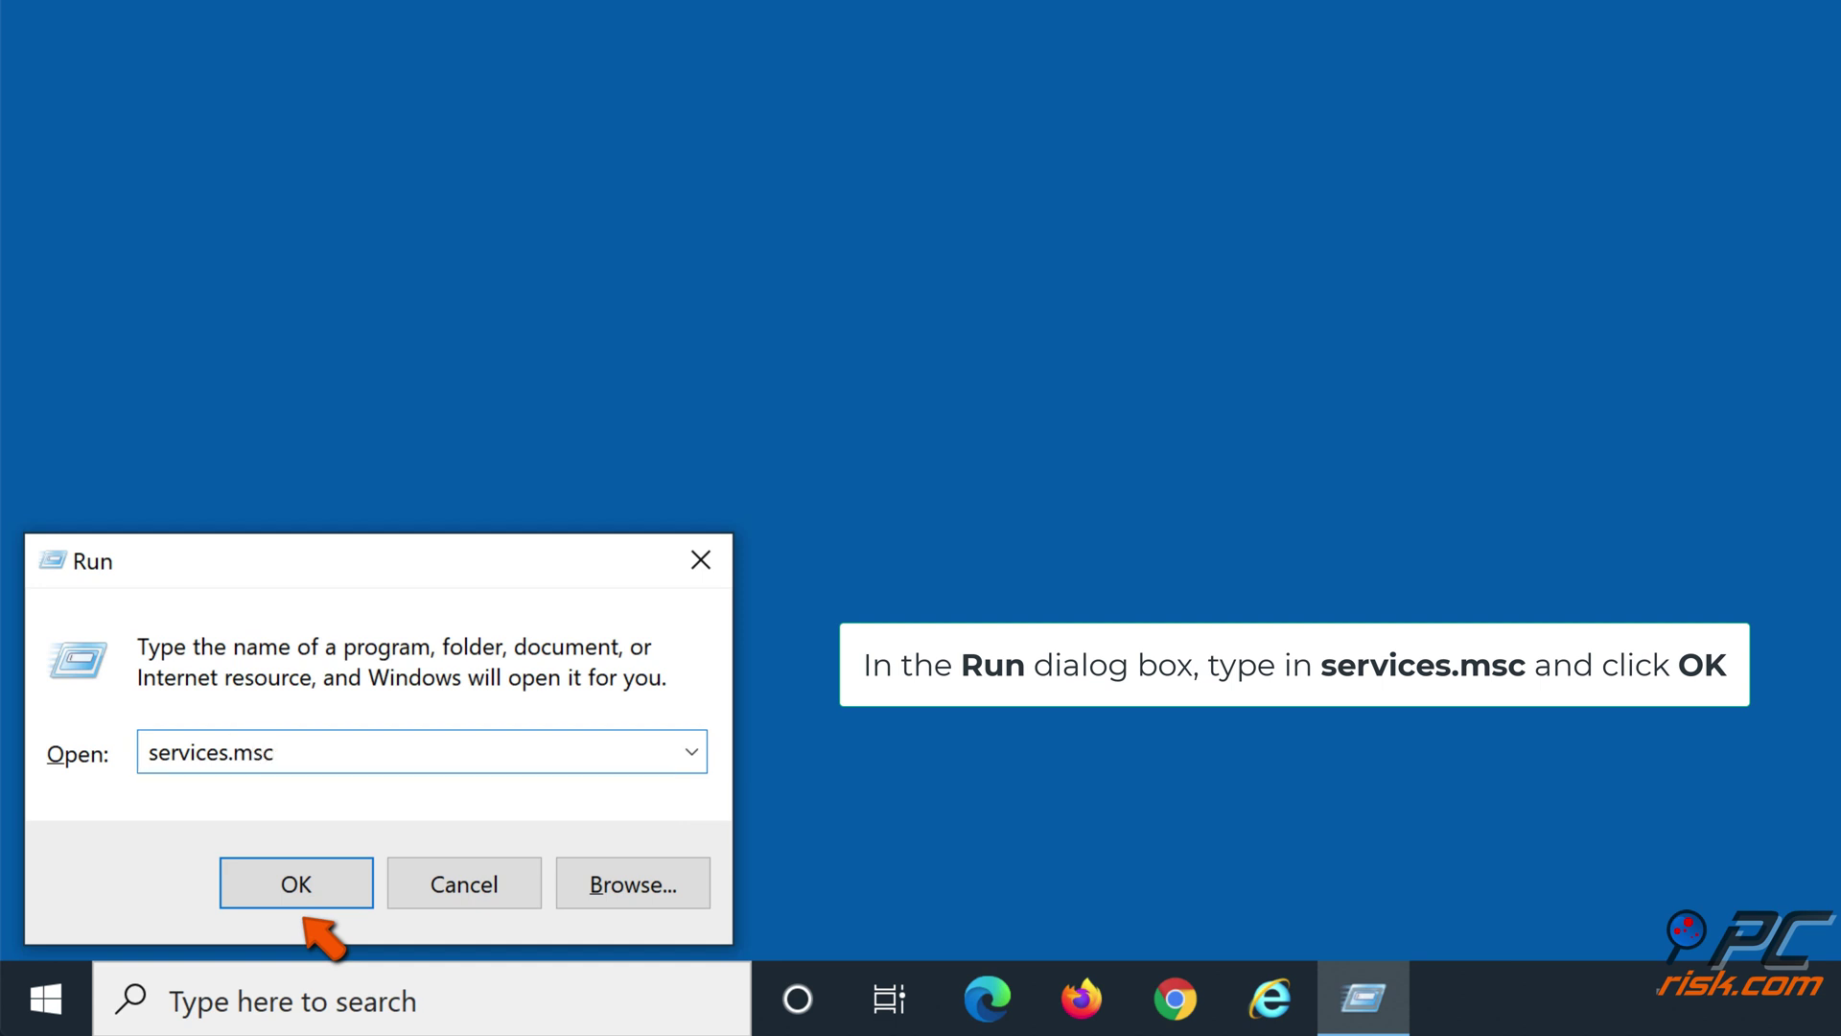
click(323, 893)
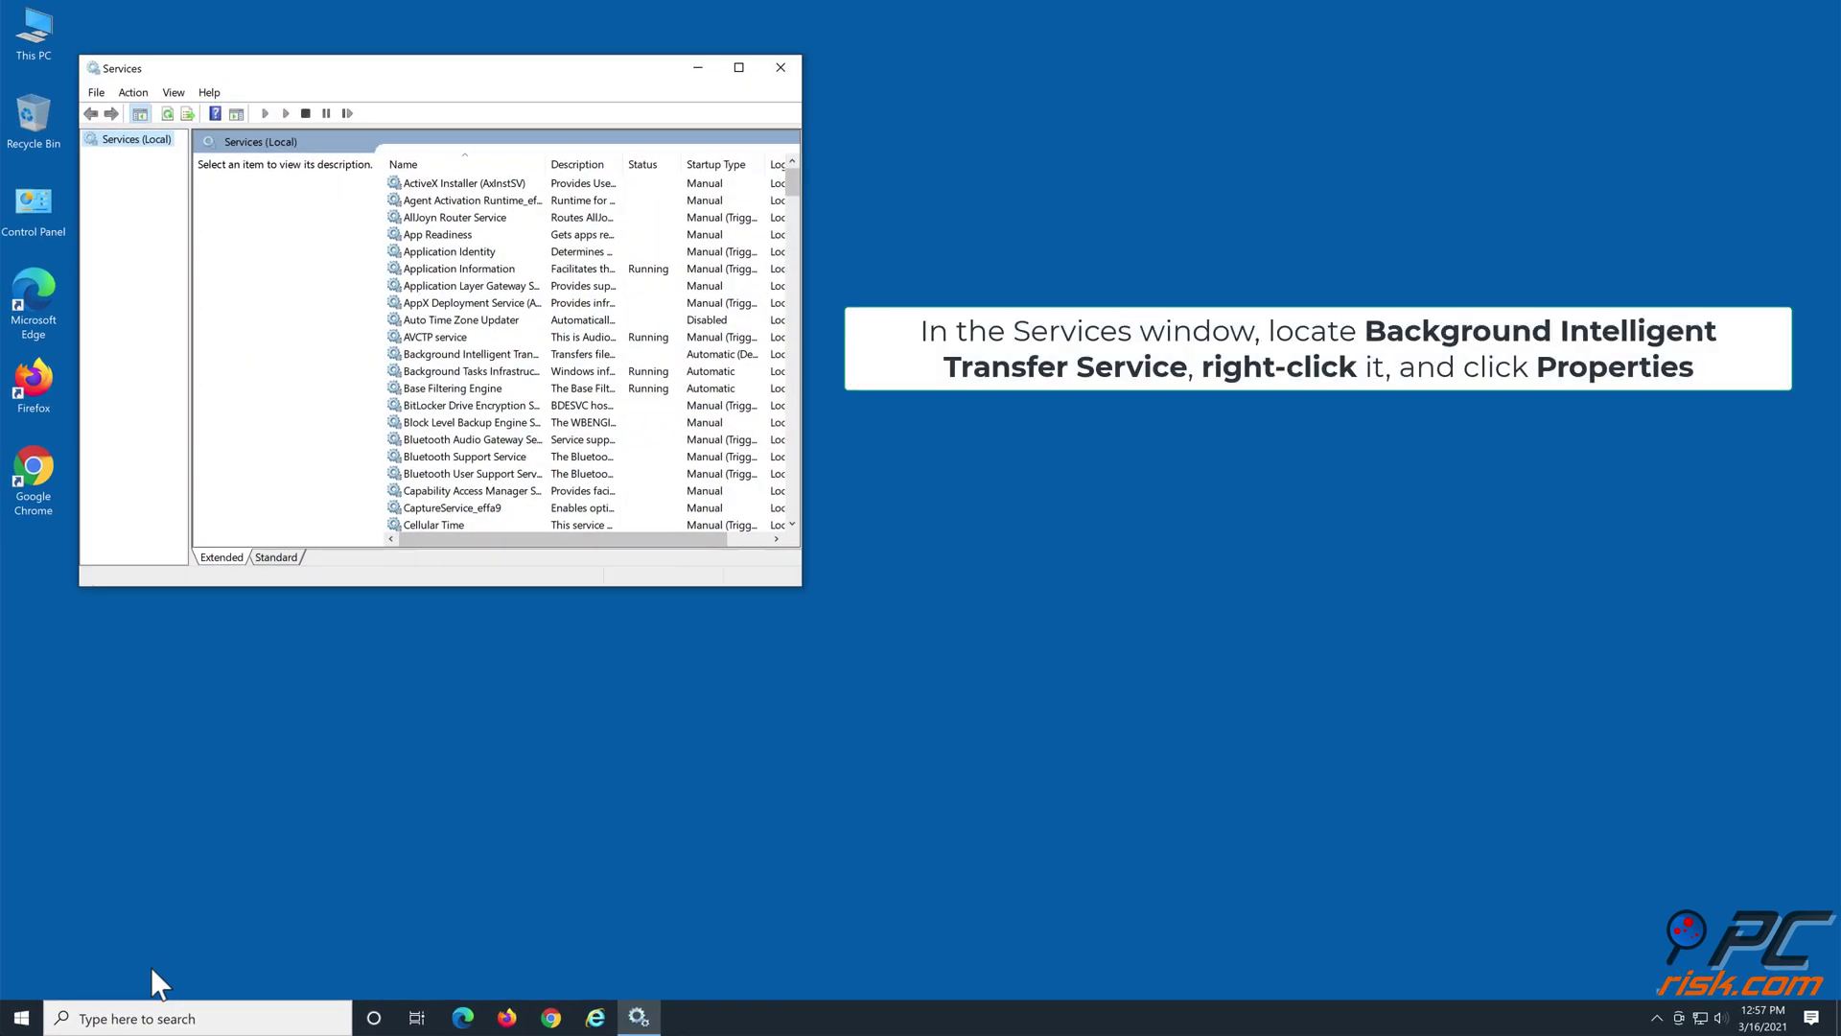
Start the Background Intelligent Transfer Service from its Properties dialog
click(526, 355)
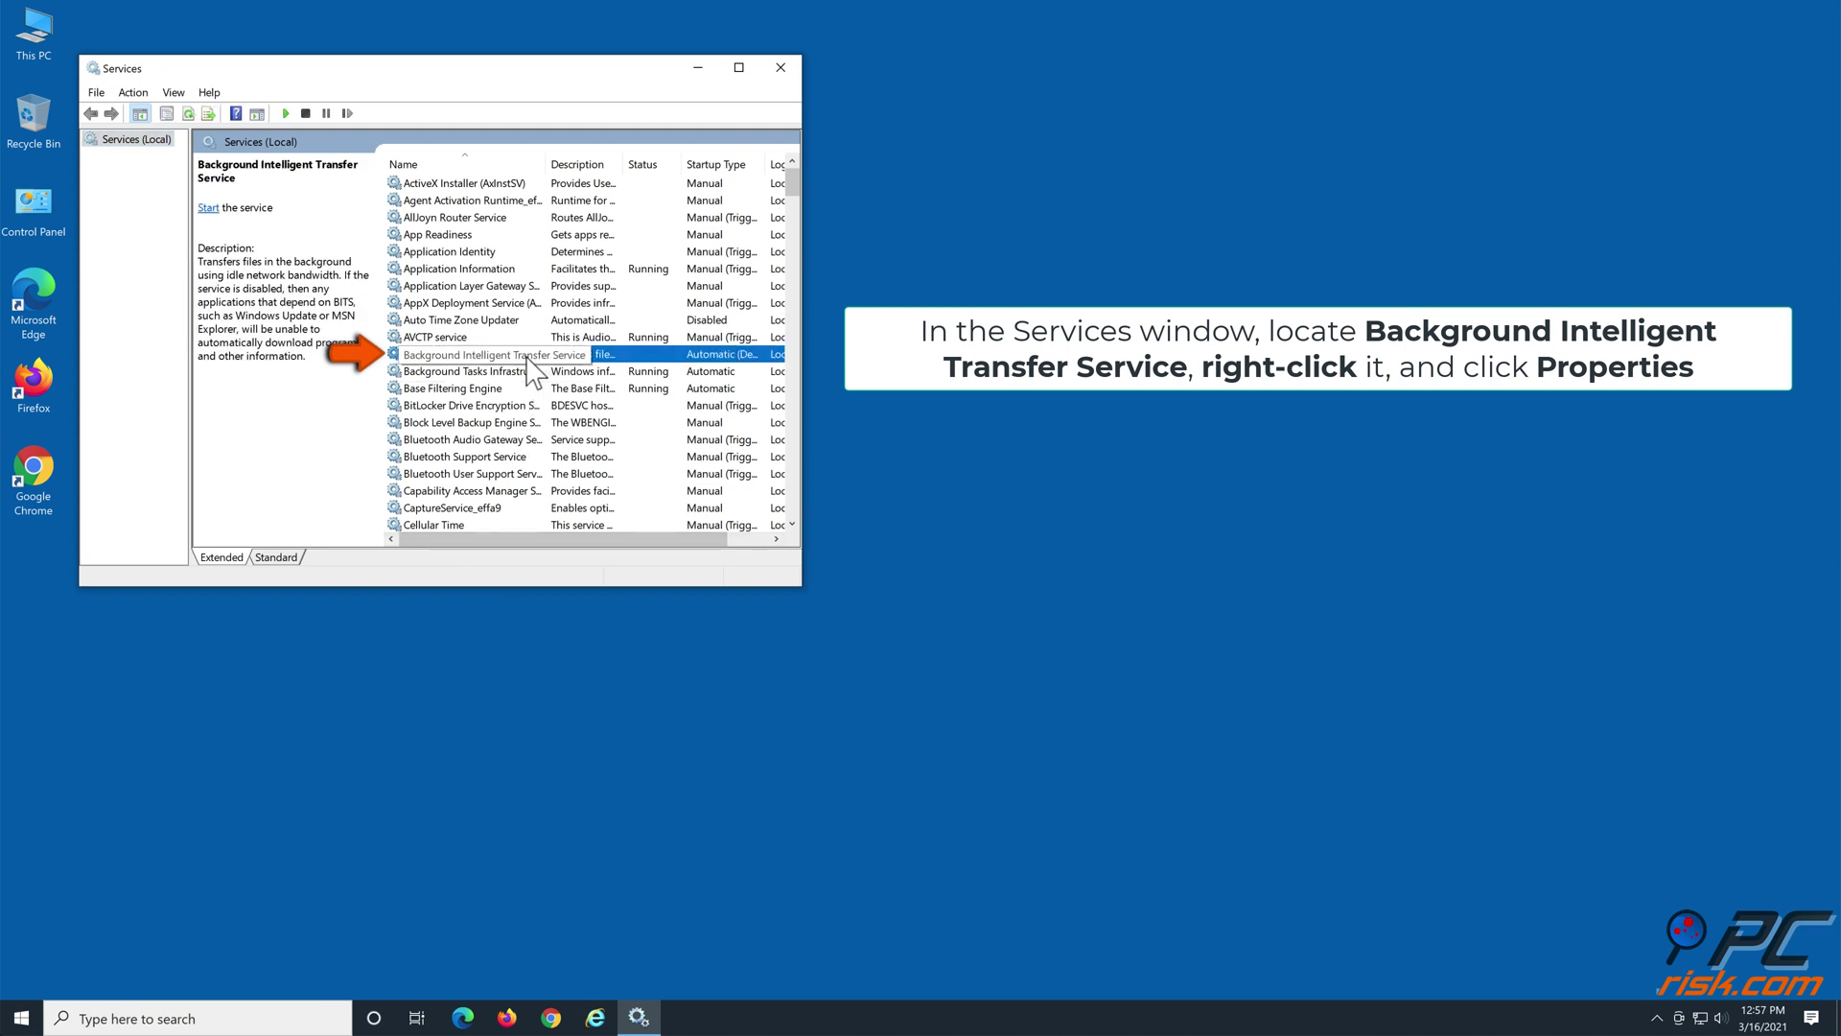
right_click(505, 356)
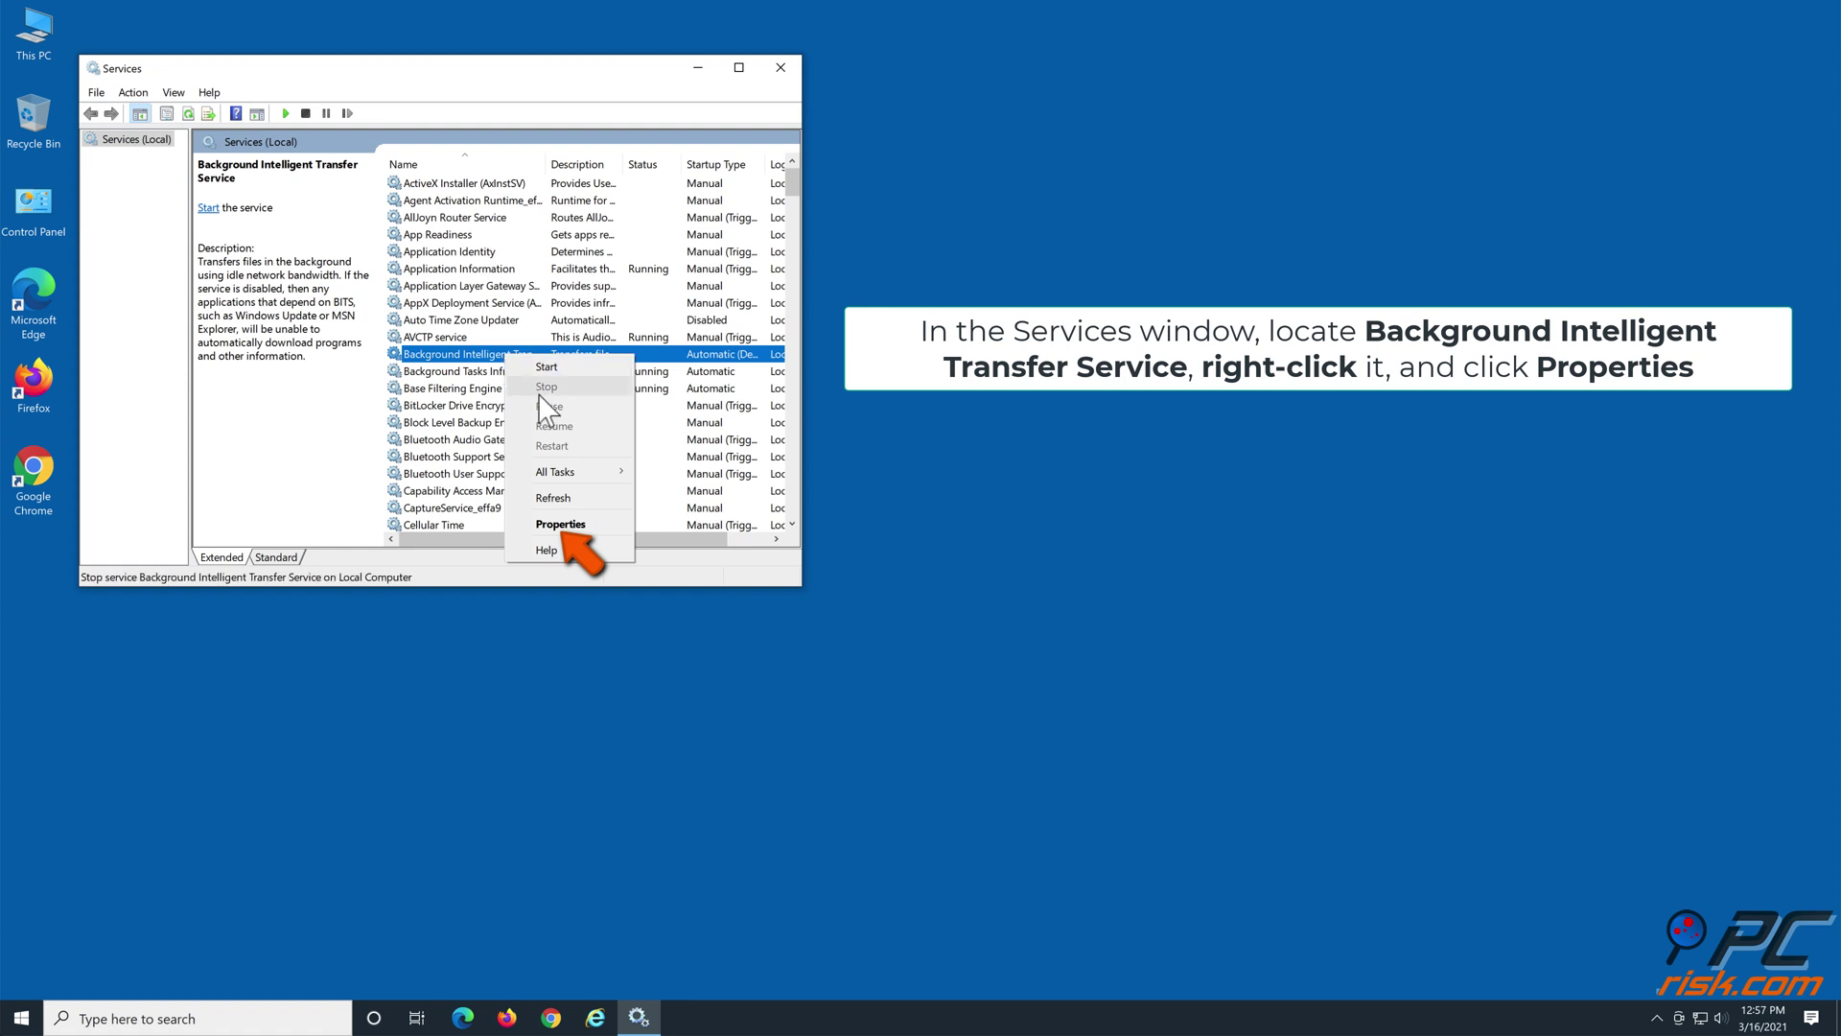
click(610, 528)
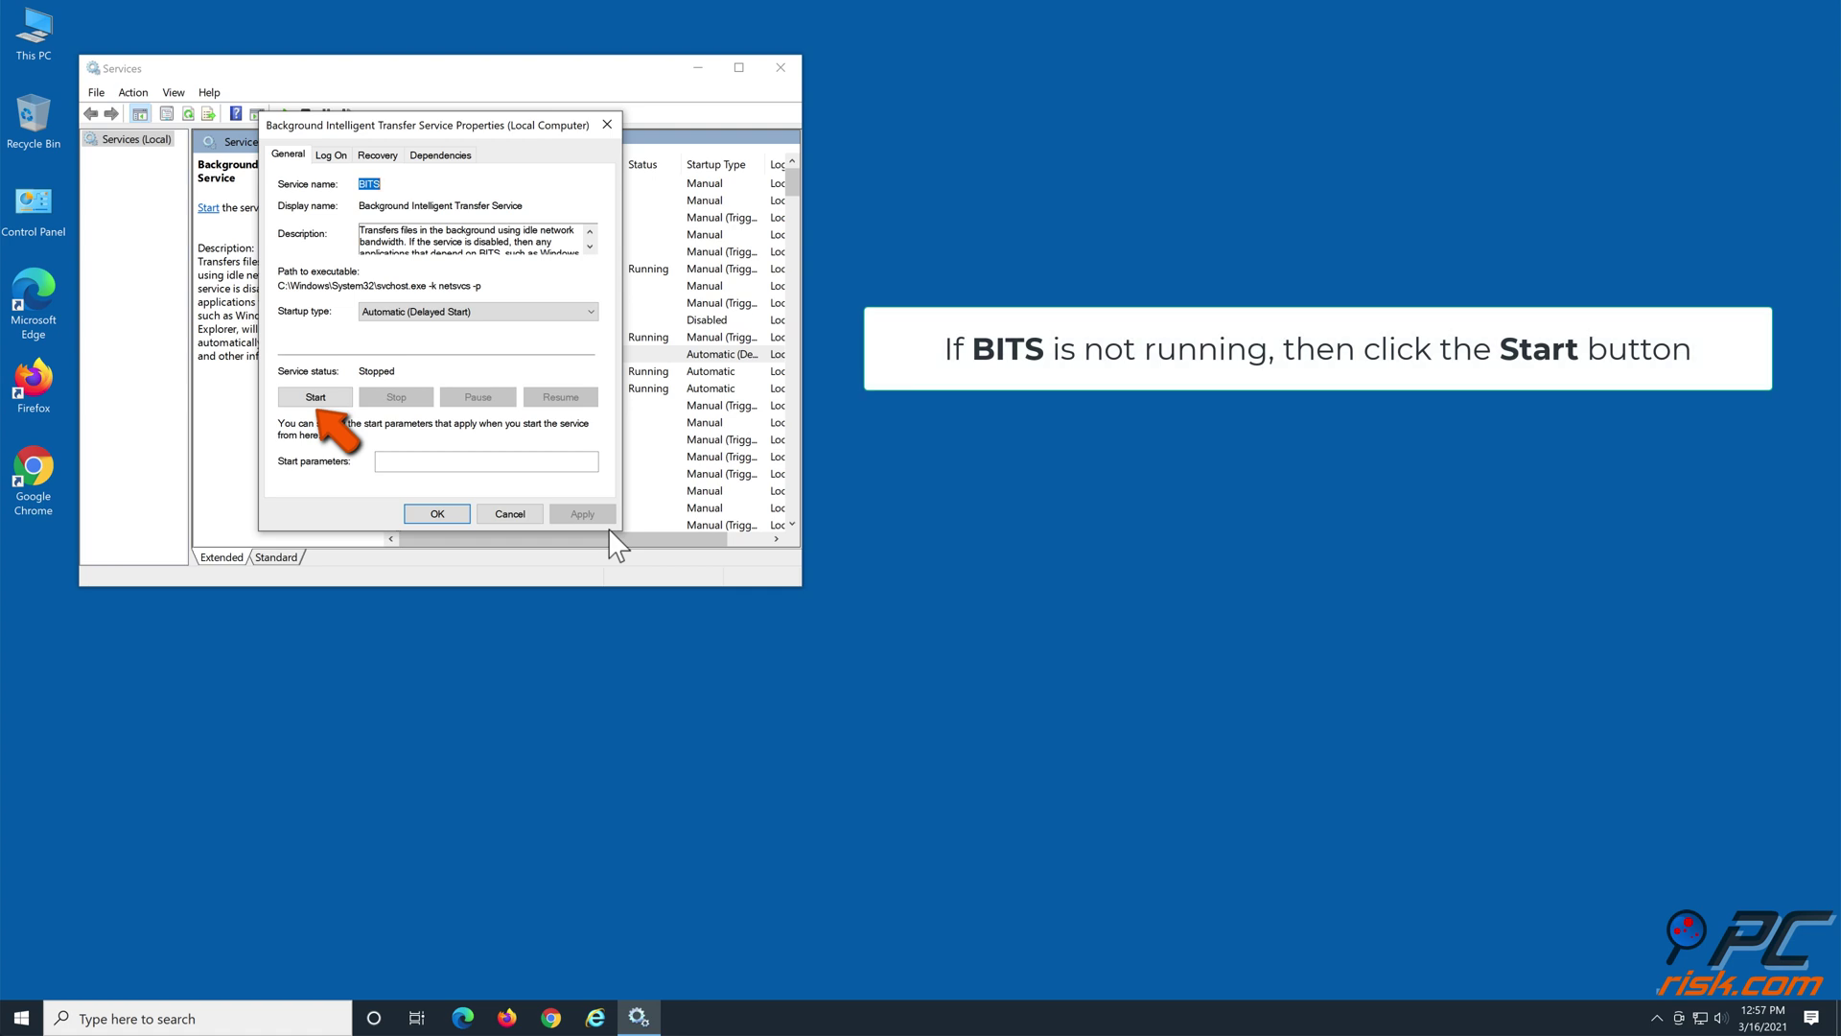
click(314, 397)
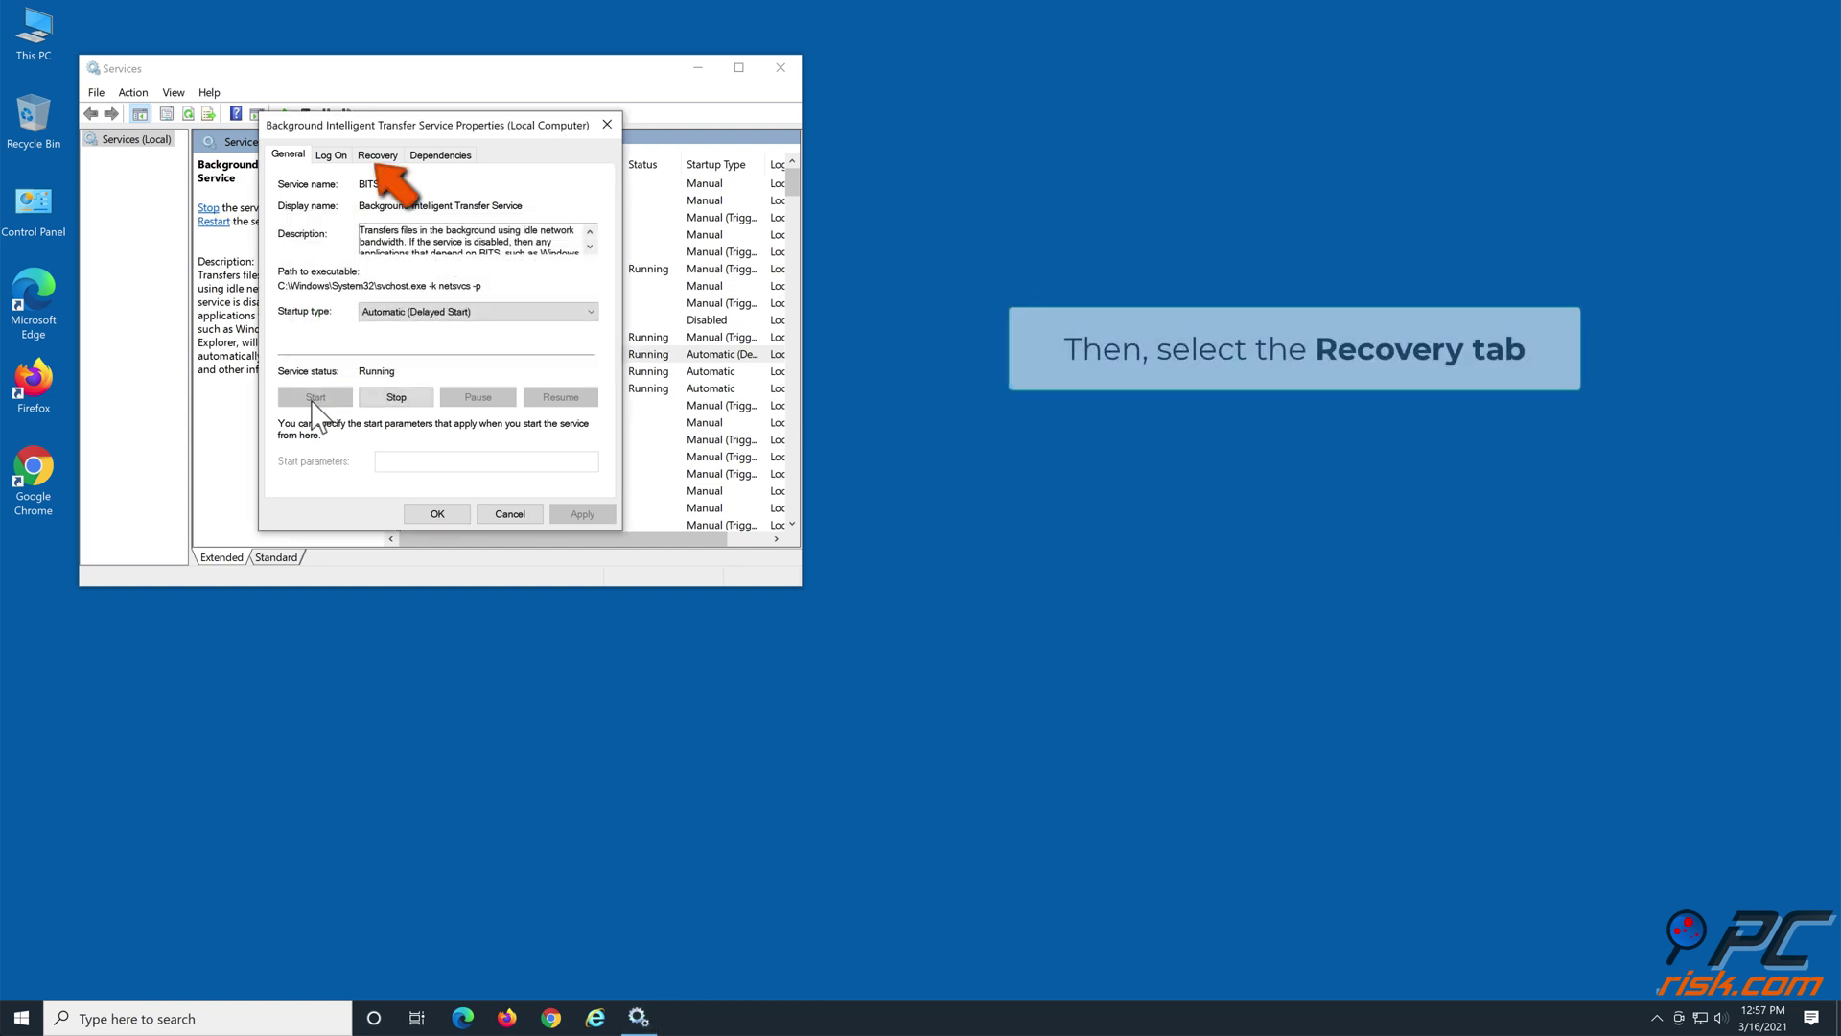
Set BITS first and second failure recovery to Restart the Service, then apply and close
click(378, 156)
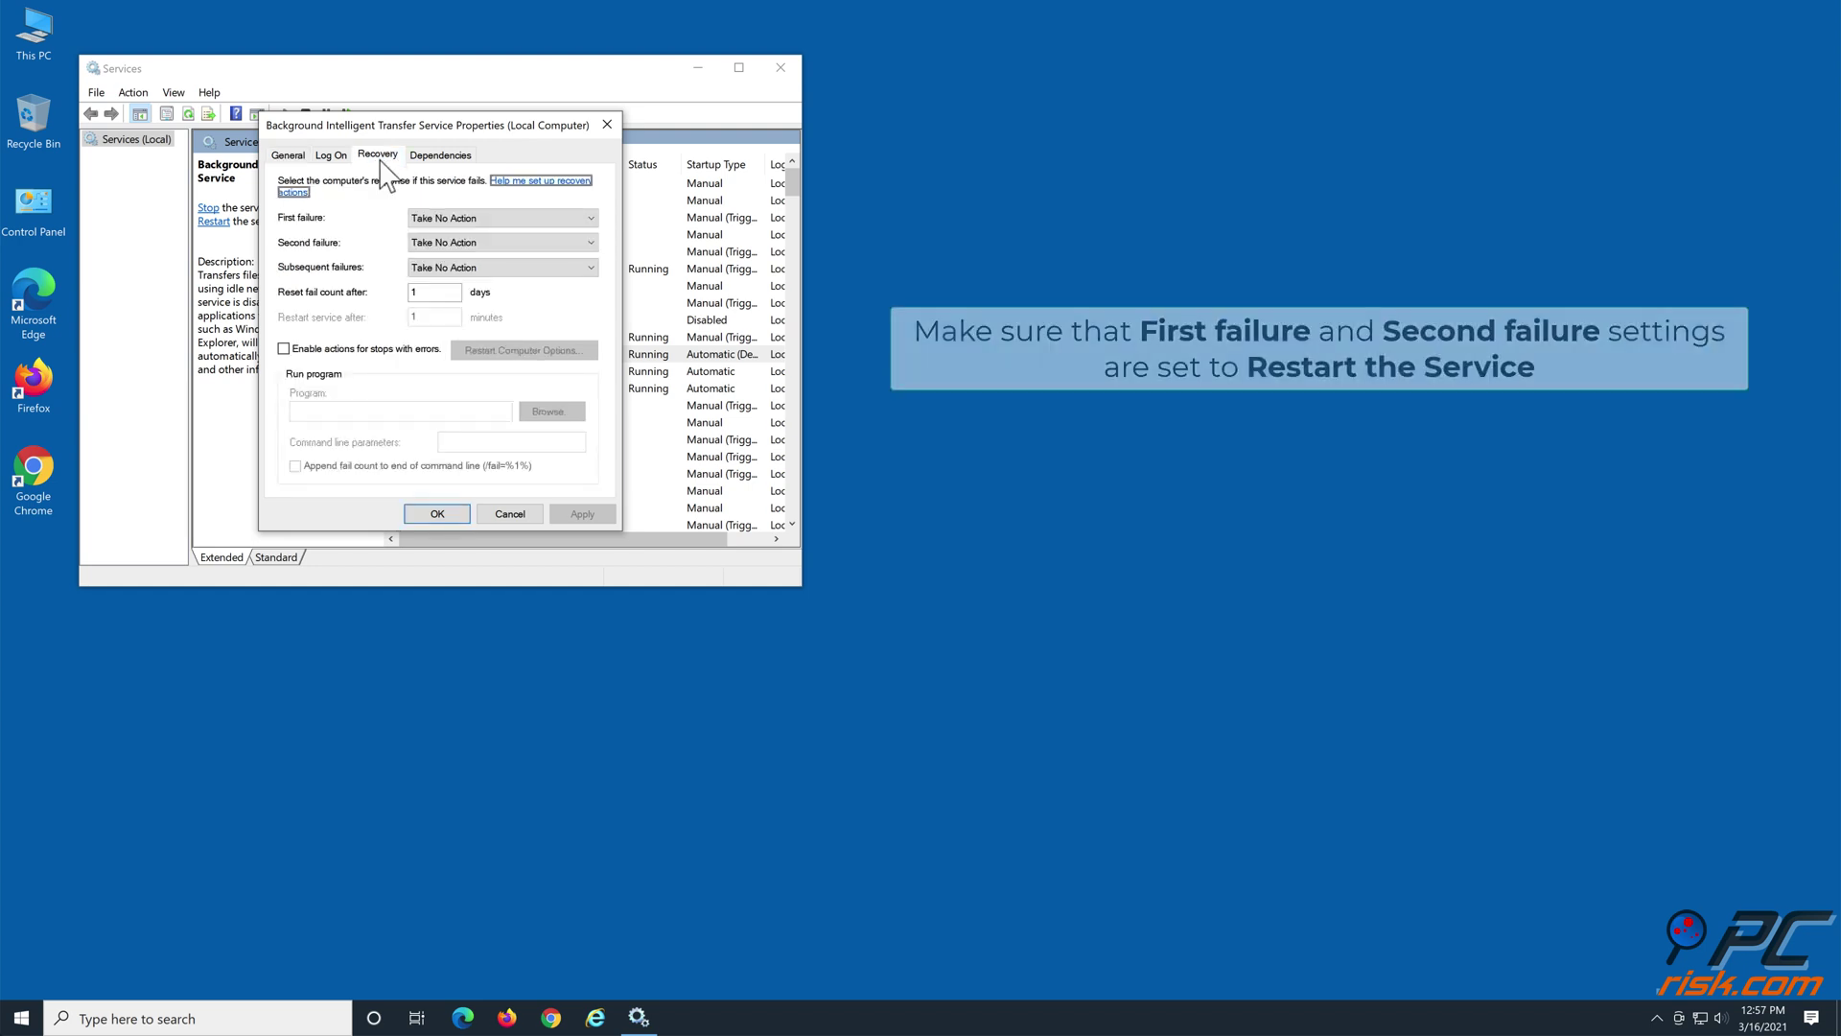
click(480, 218)
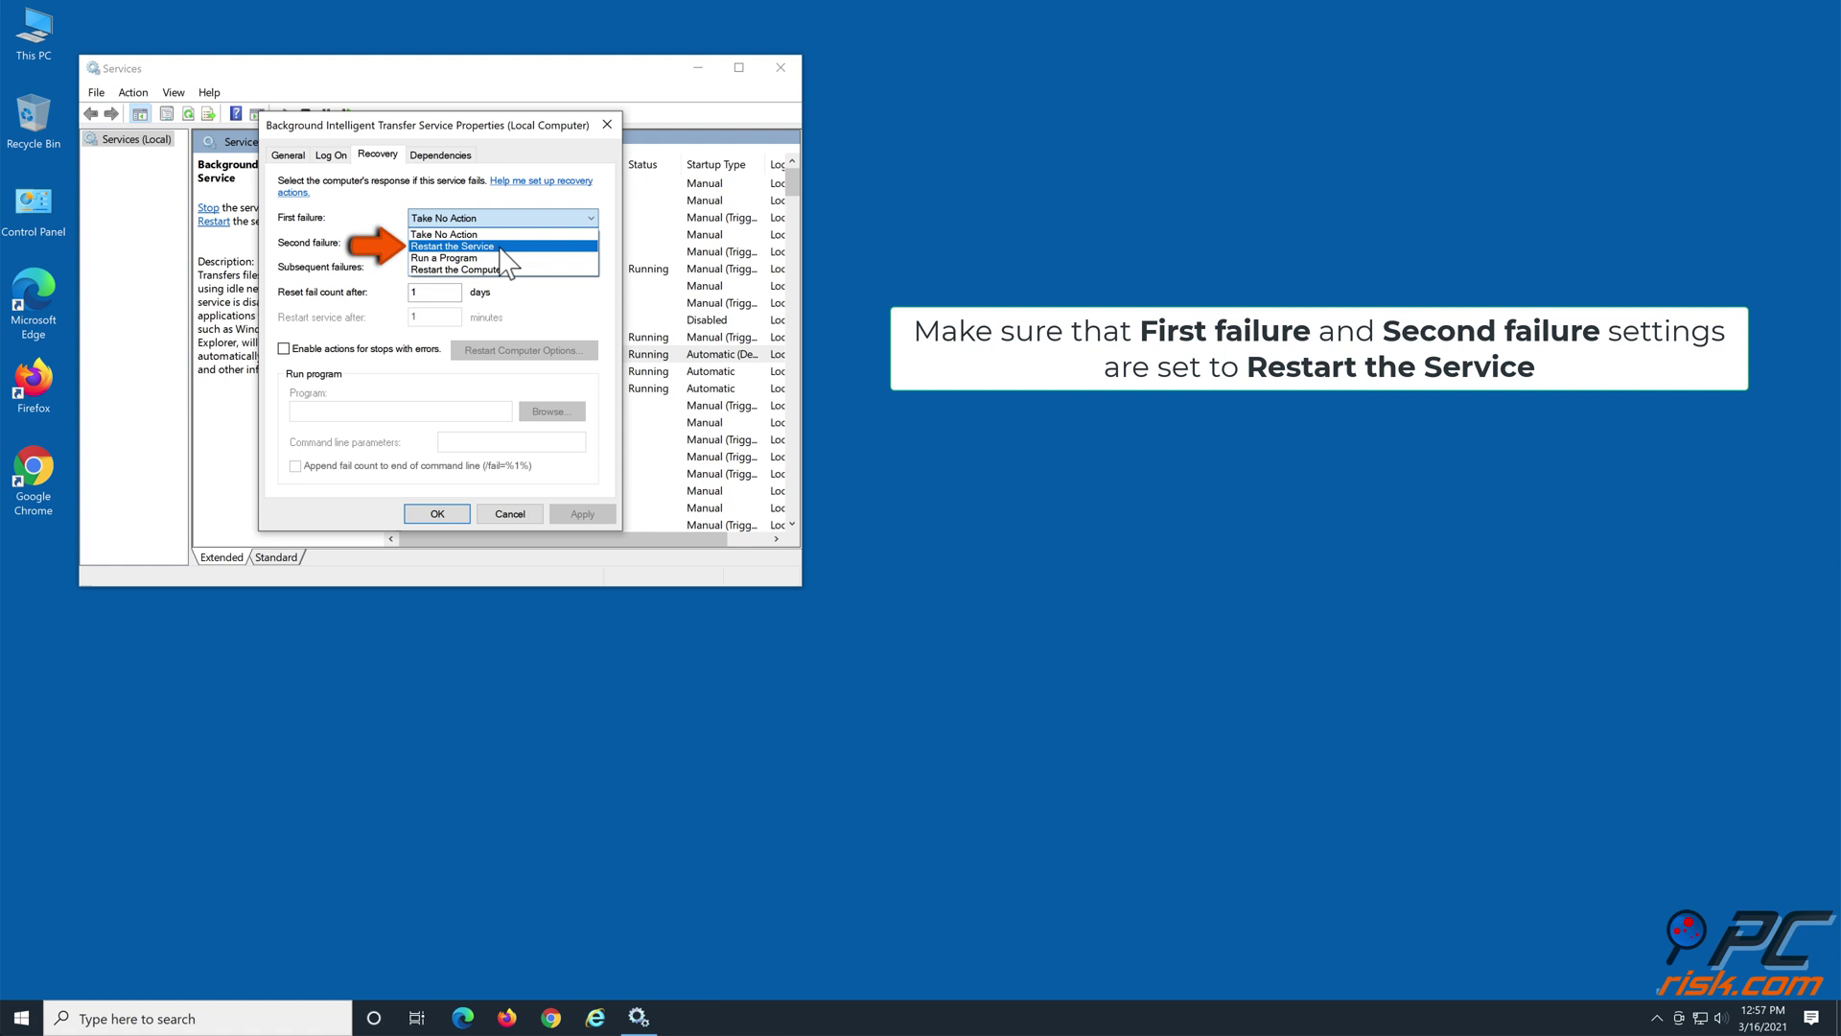
click(500, 246)
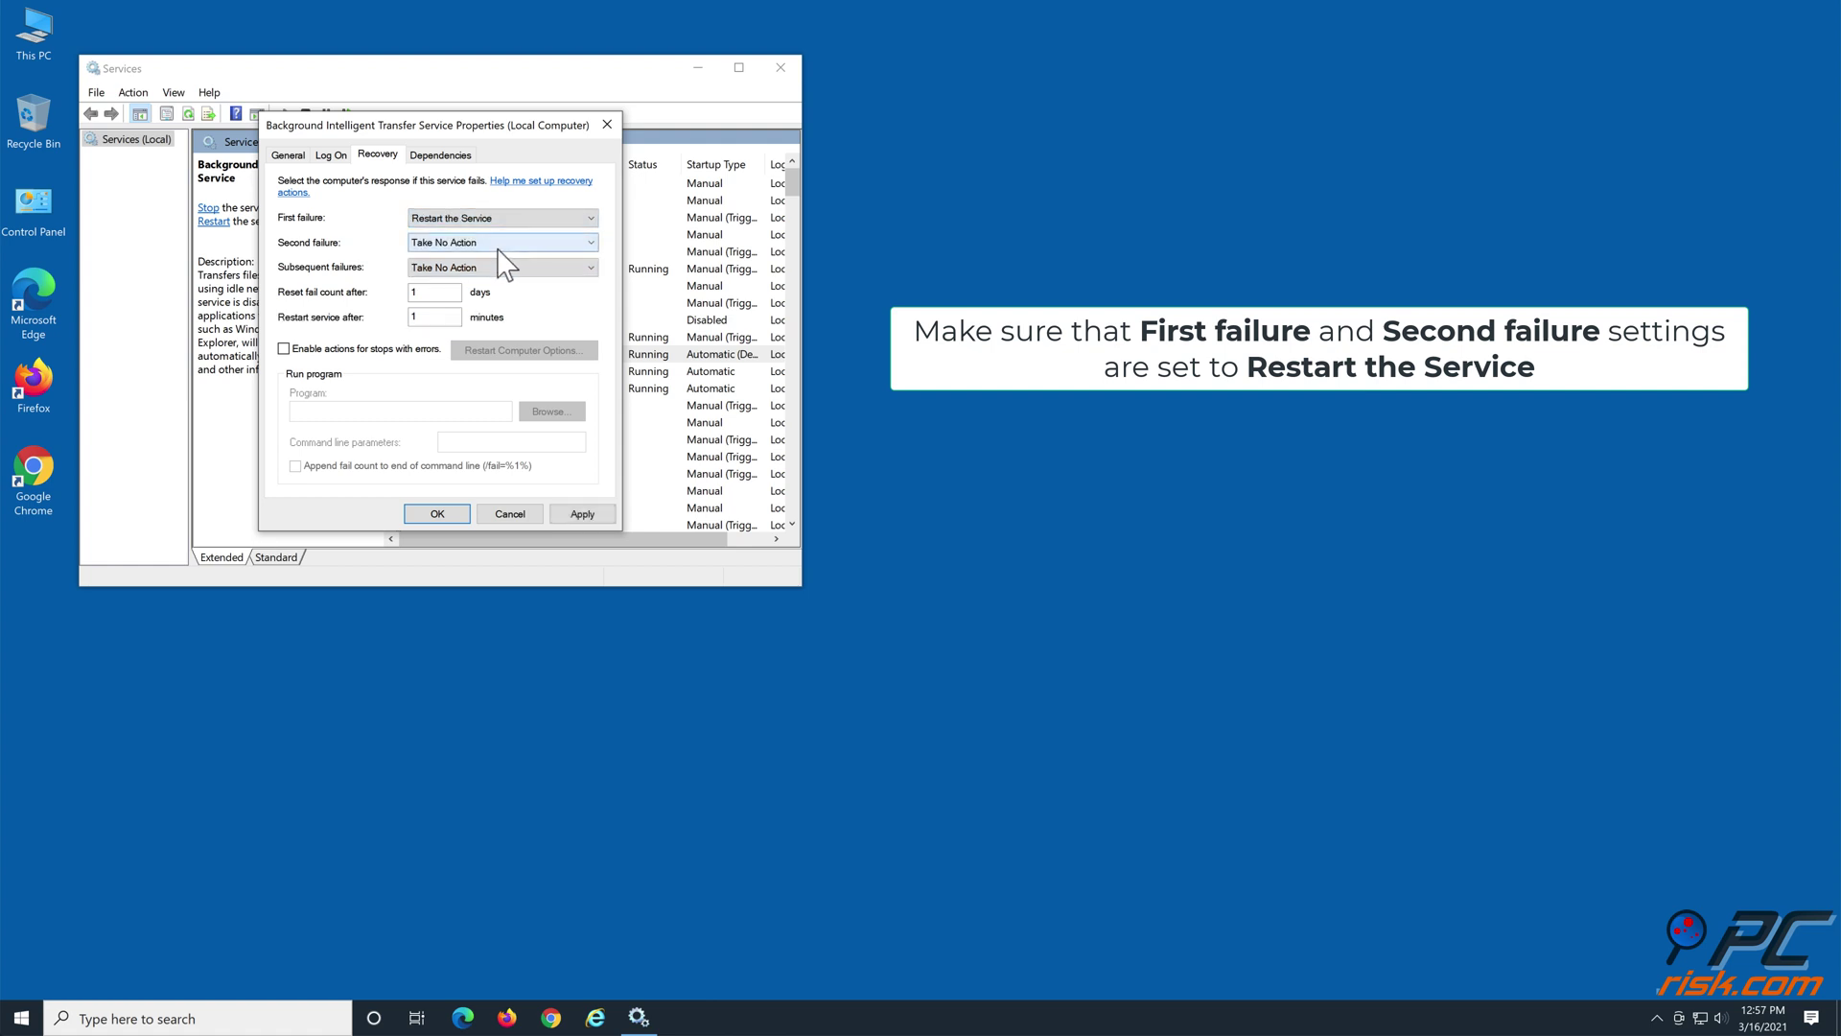
click(501, 245)
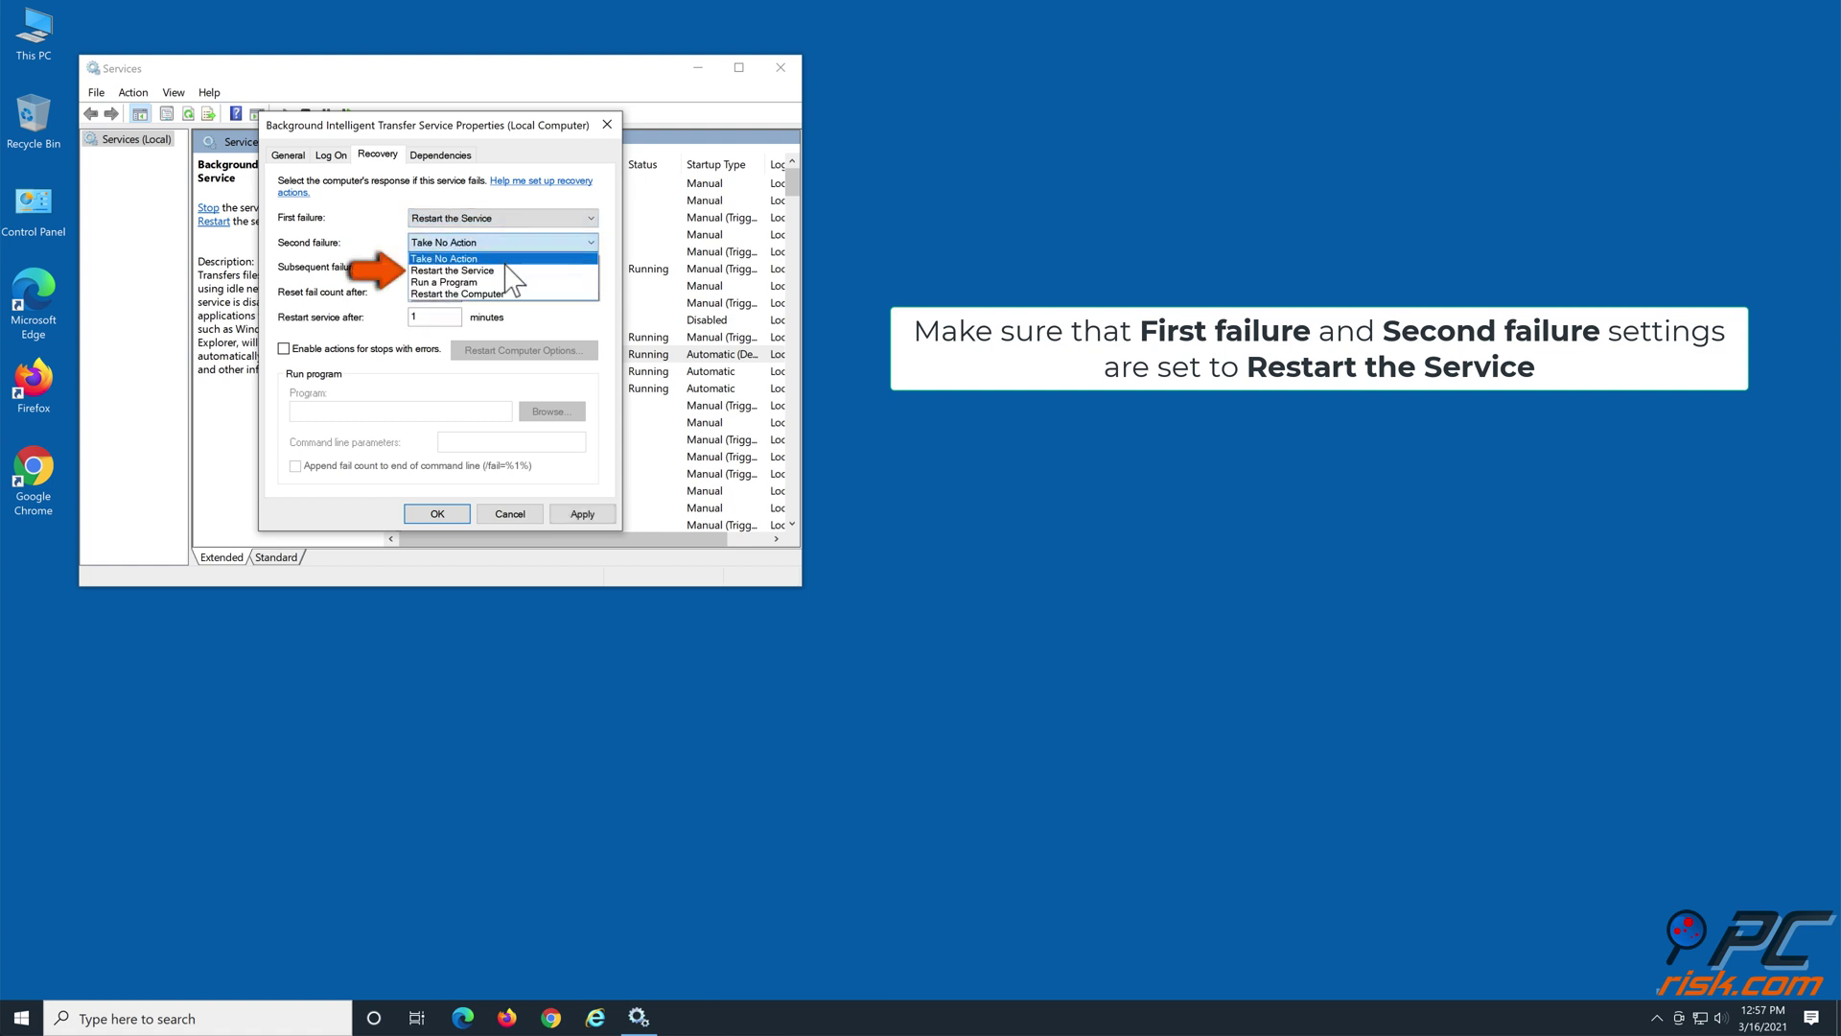
click(504, 271)
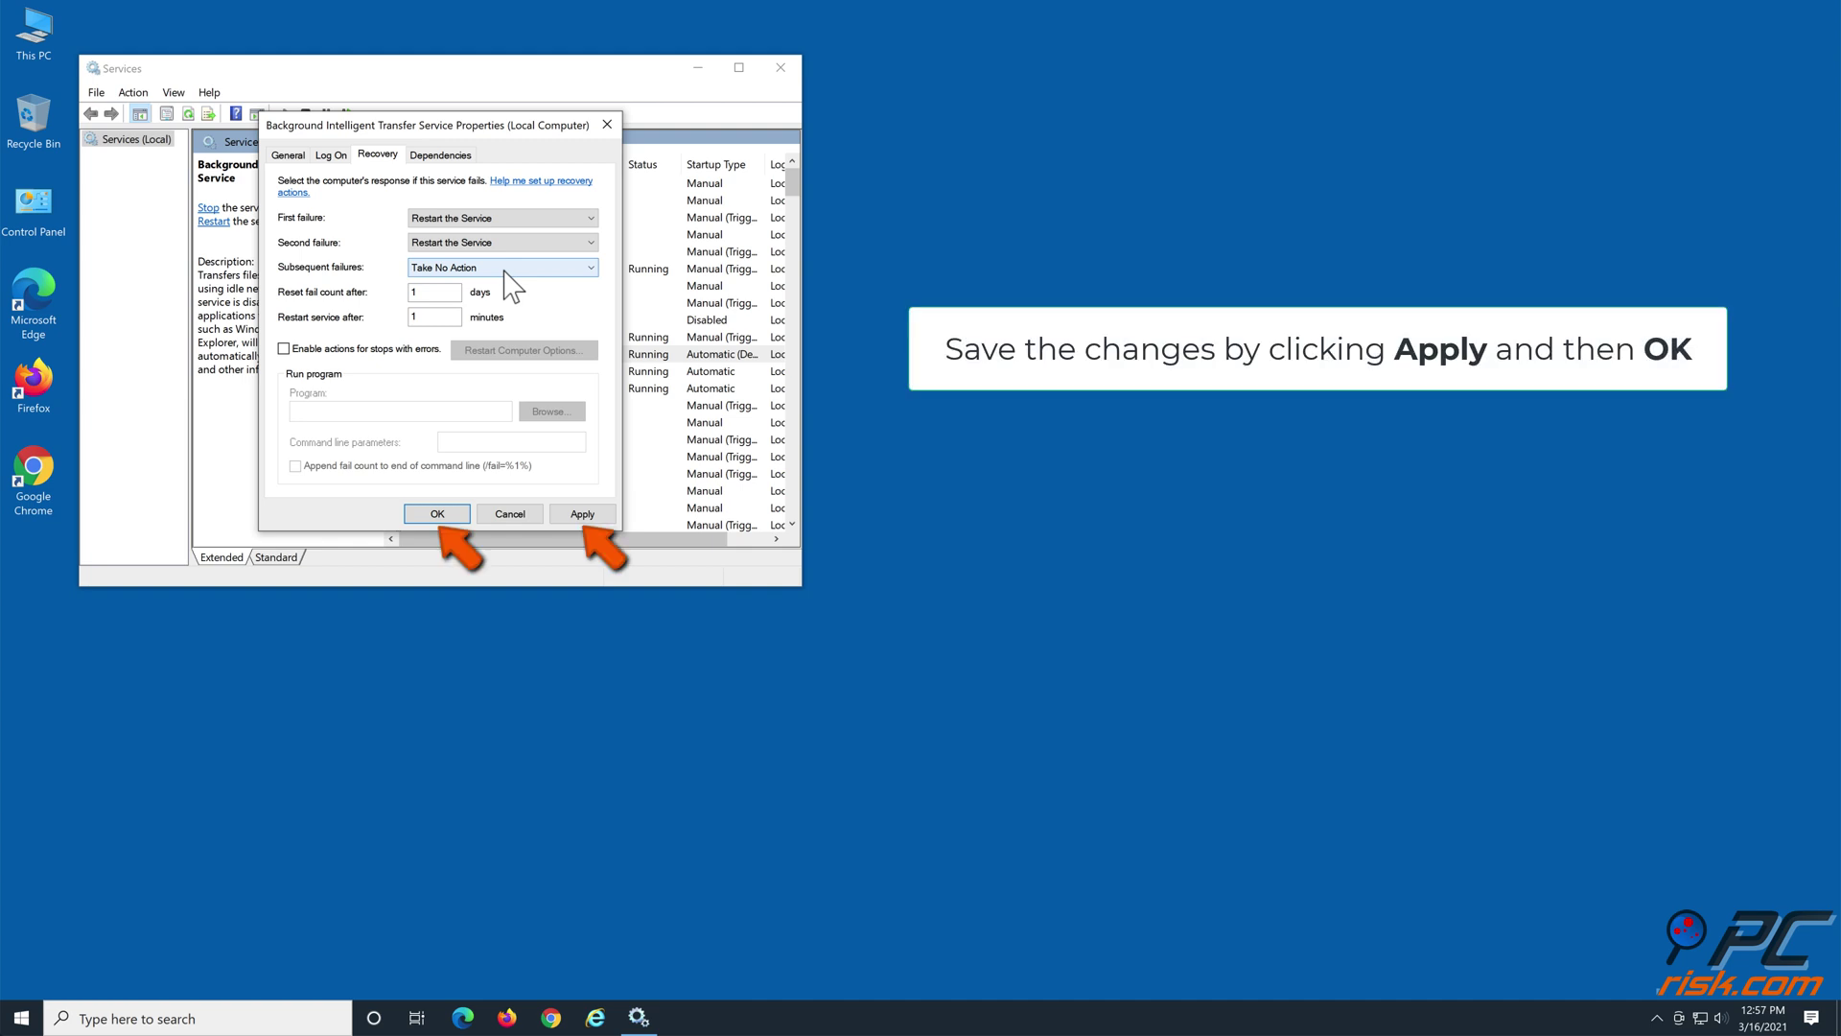
click(564, 515)
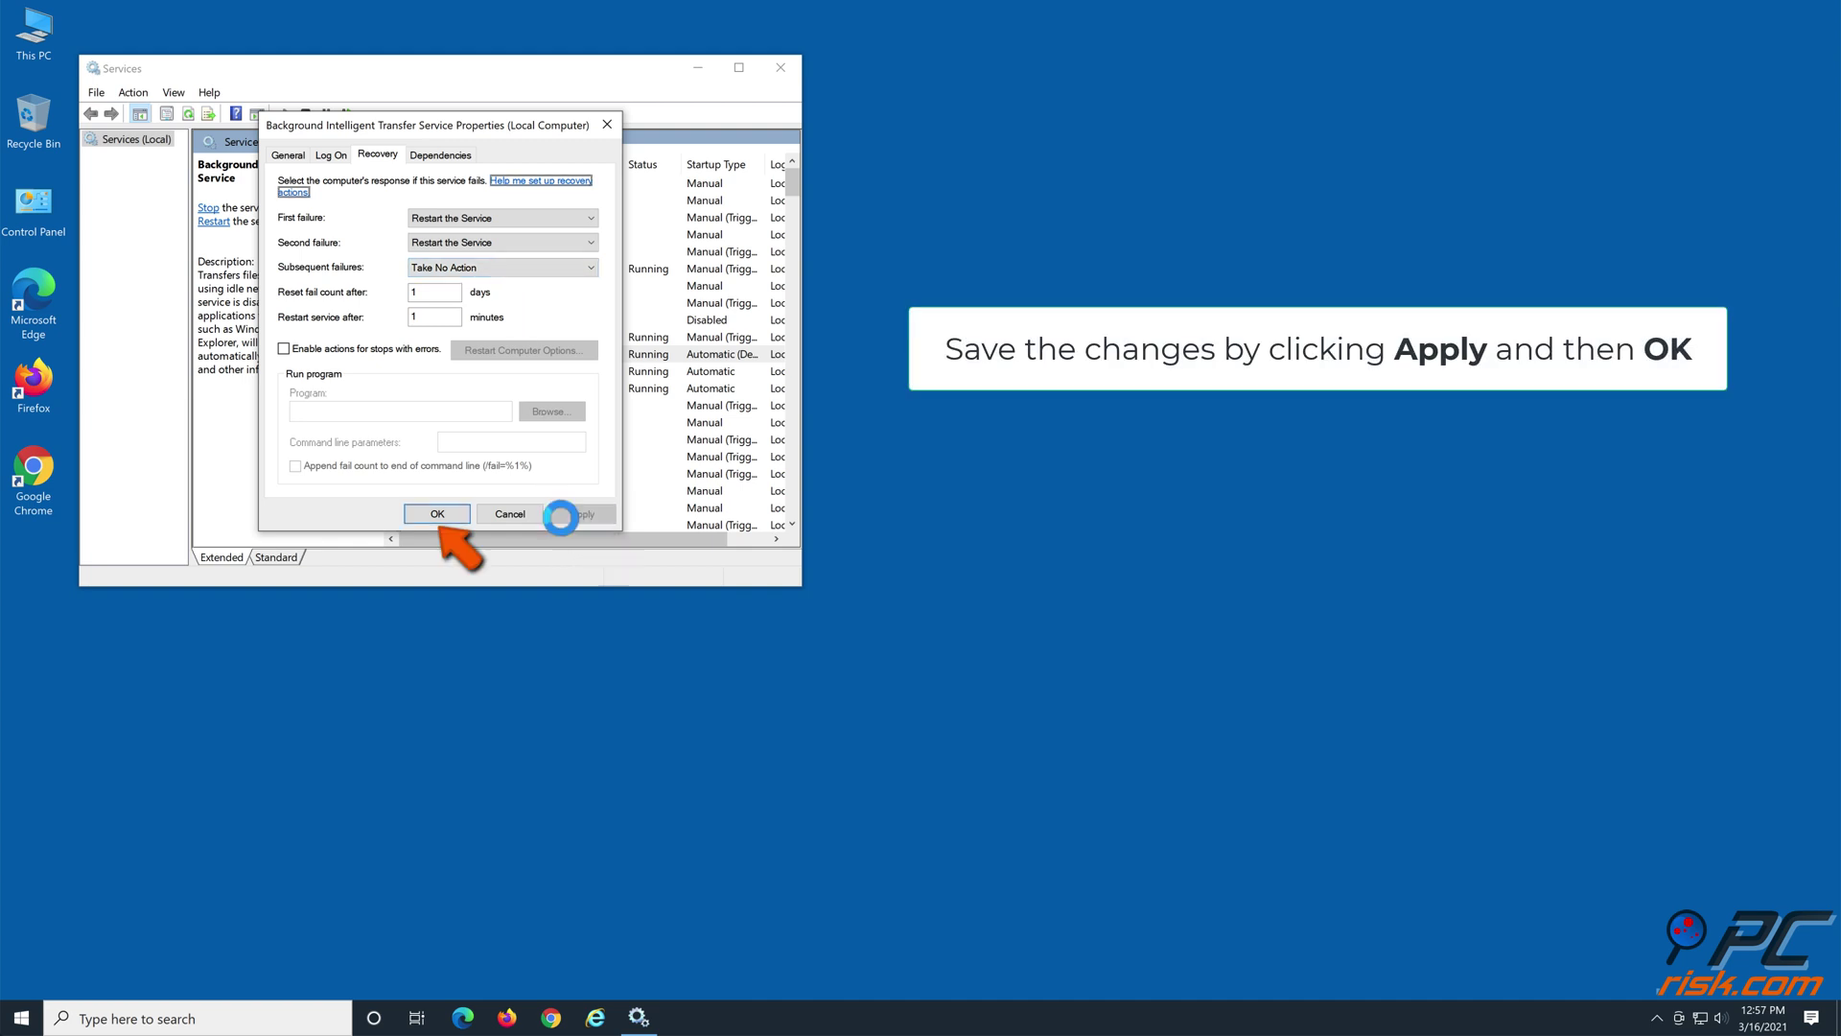
click(437, 516)
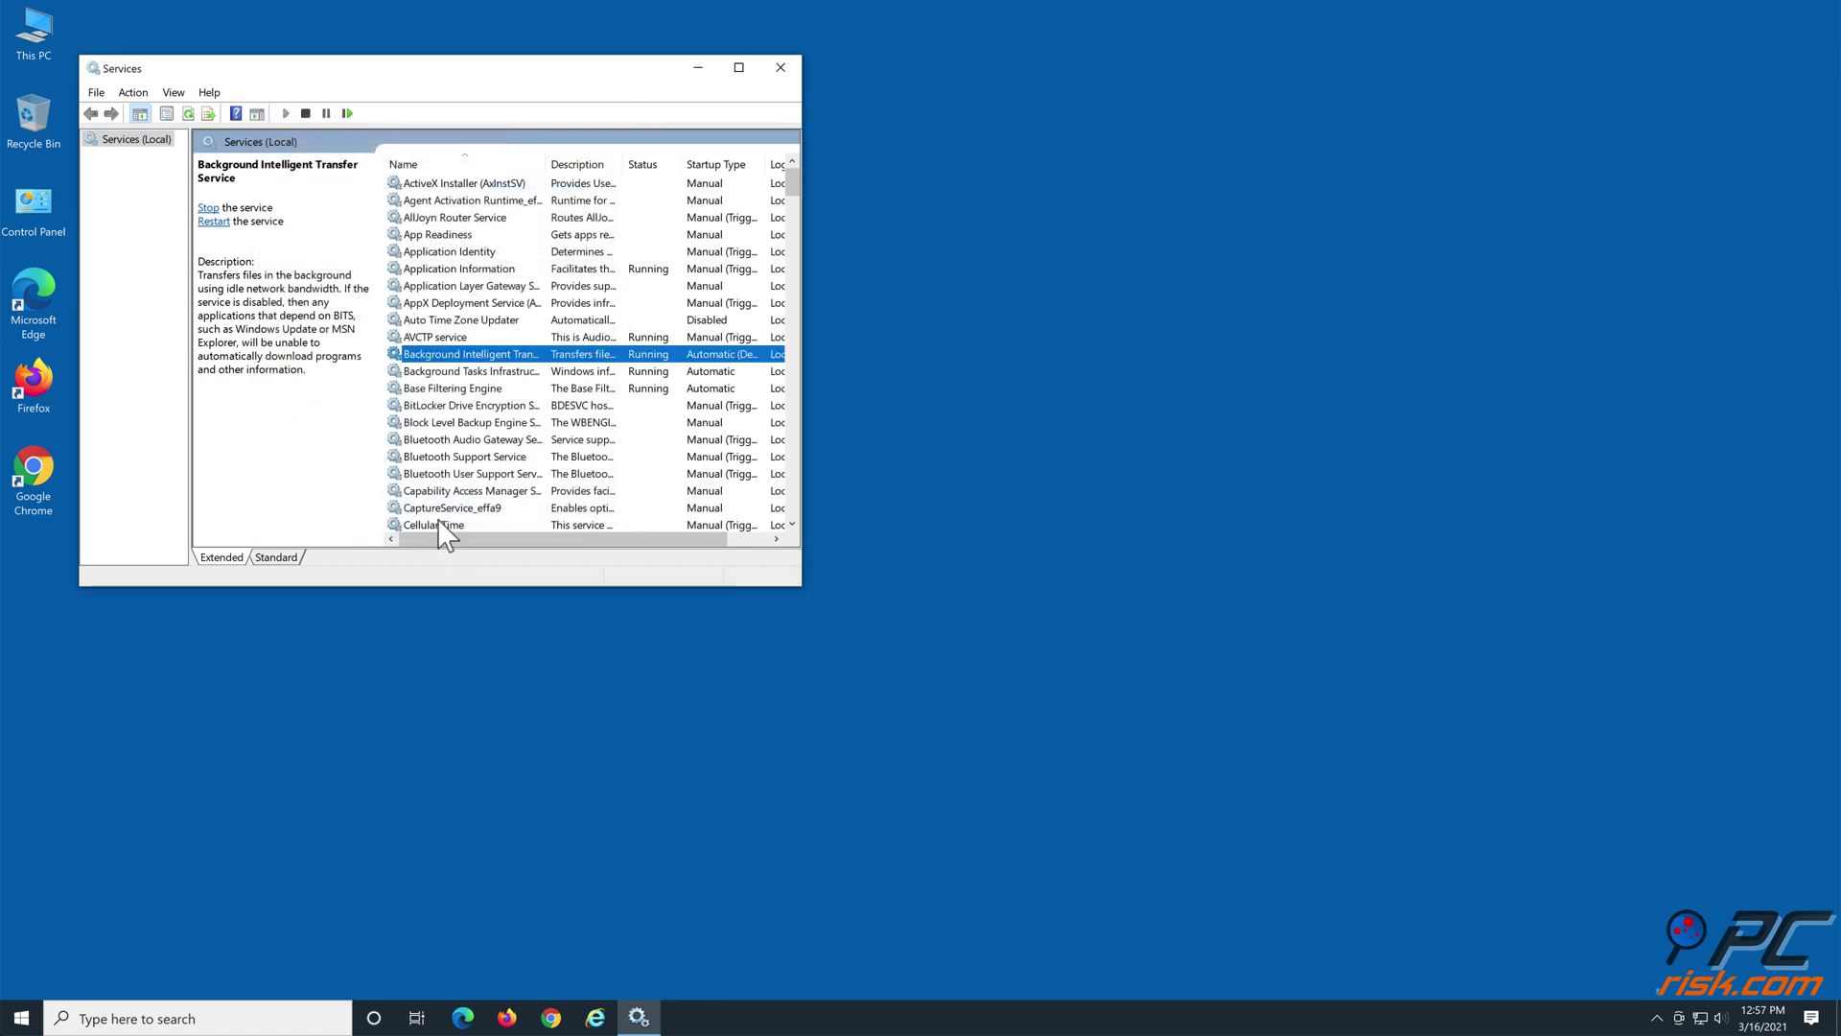
Close the Services window
click(781, 67)
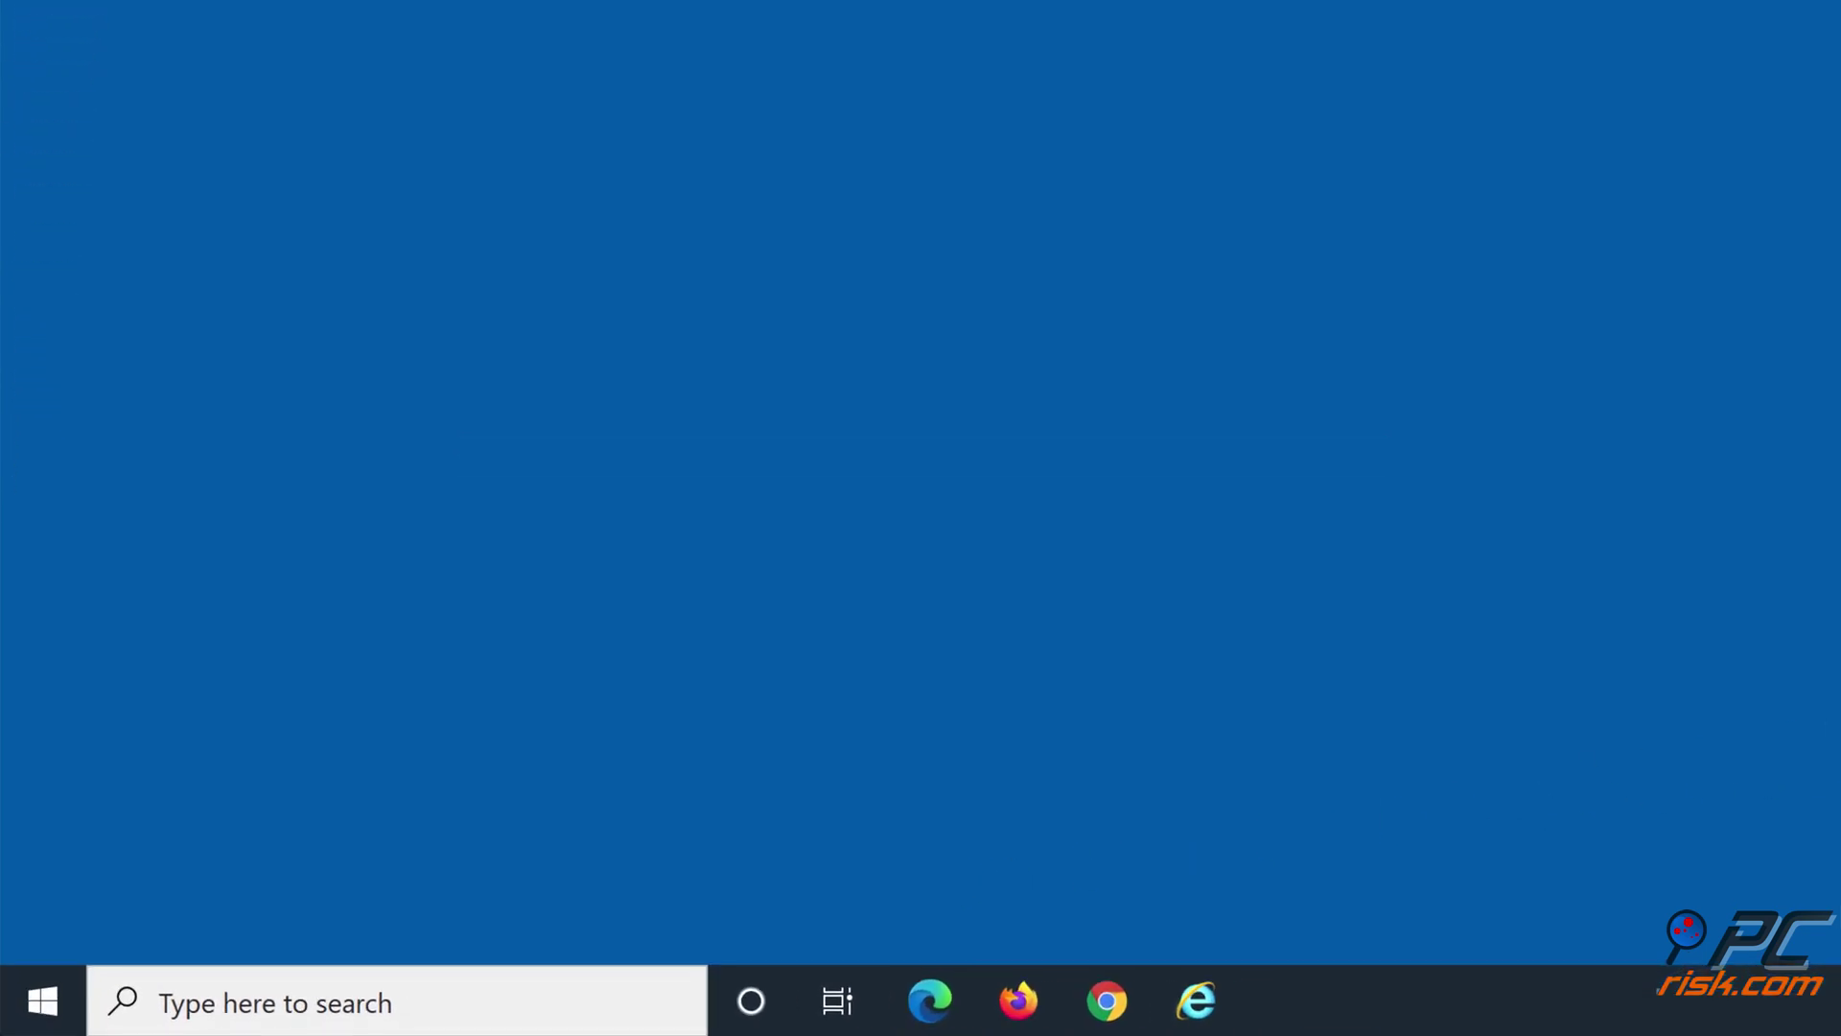
Open an administrator Command Prompt by running cmd elevated from Win+R
key(super+r)
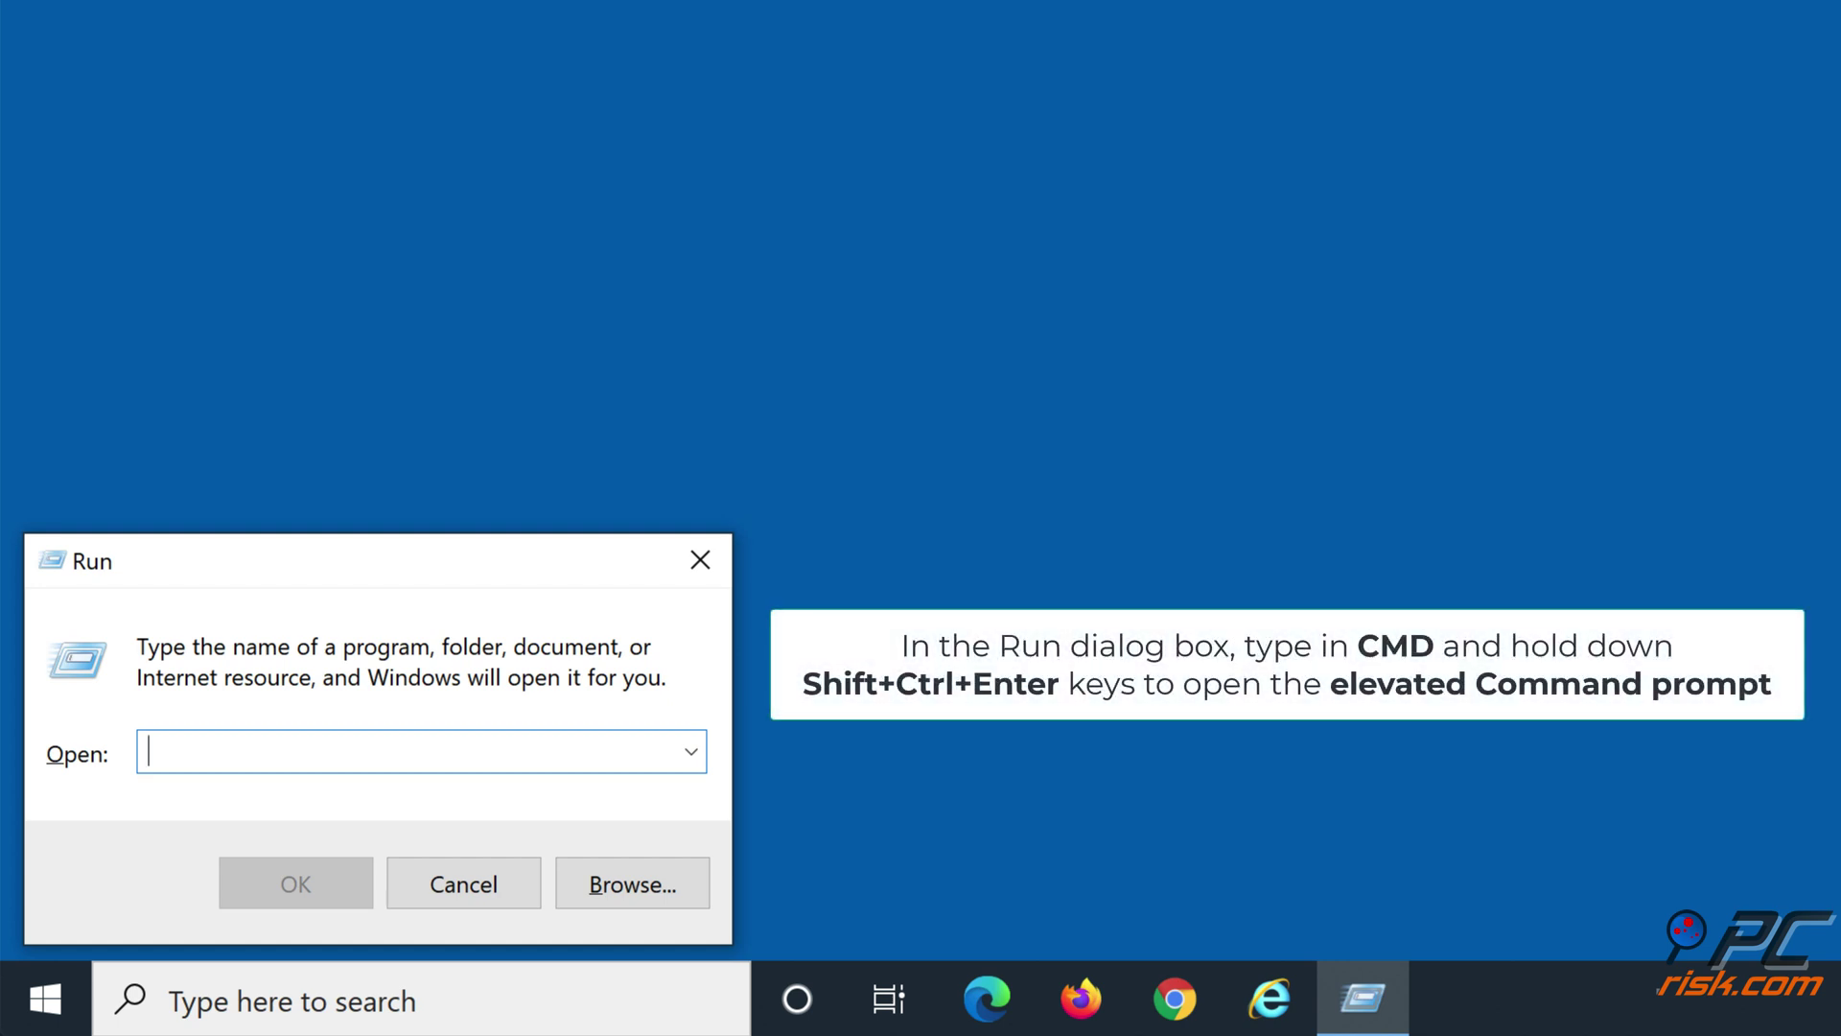
text(cmd)
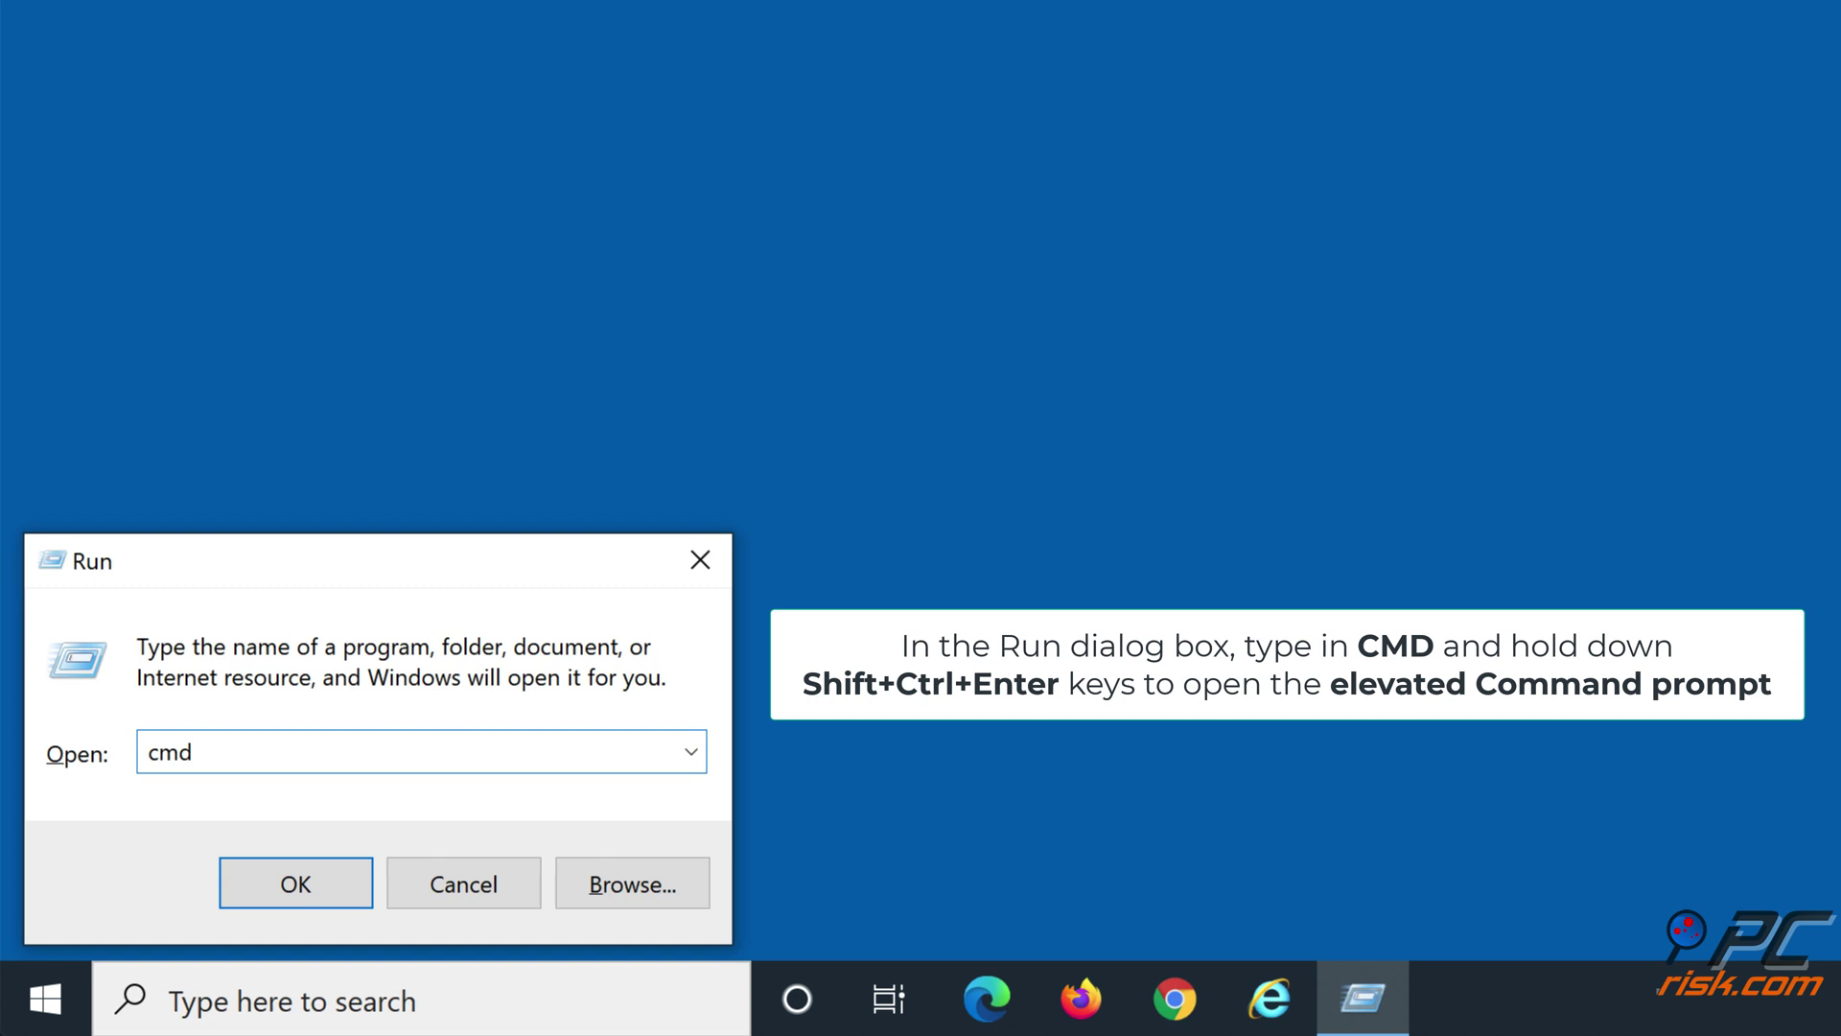
key(ctrl+shift+Return)
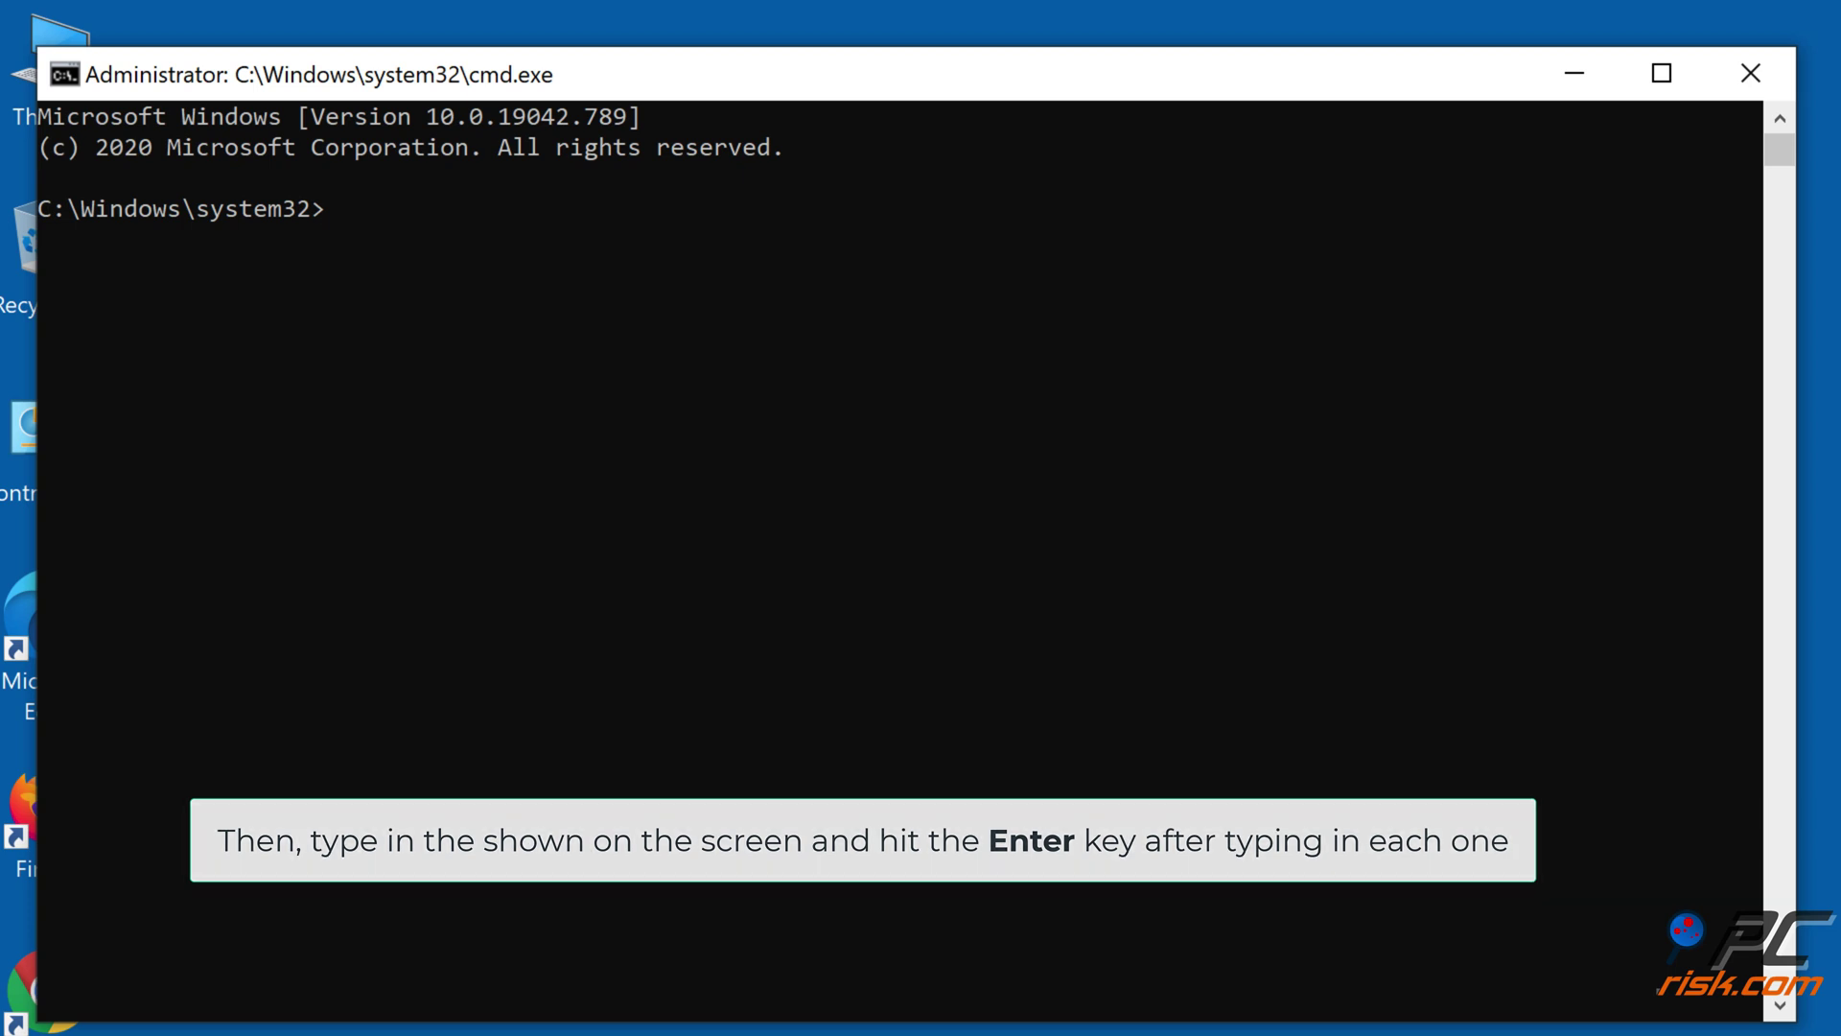
Silently re-register wups2.dll, wups.dll, wuaueng.dll and wuapi.dll with regsvr32 /s
text(regsvr3)
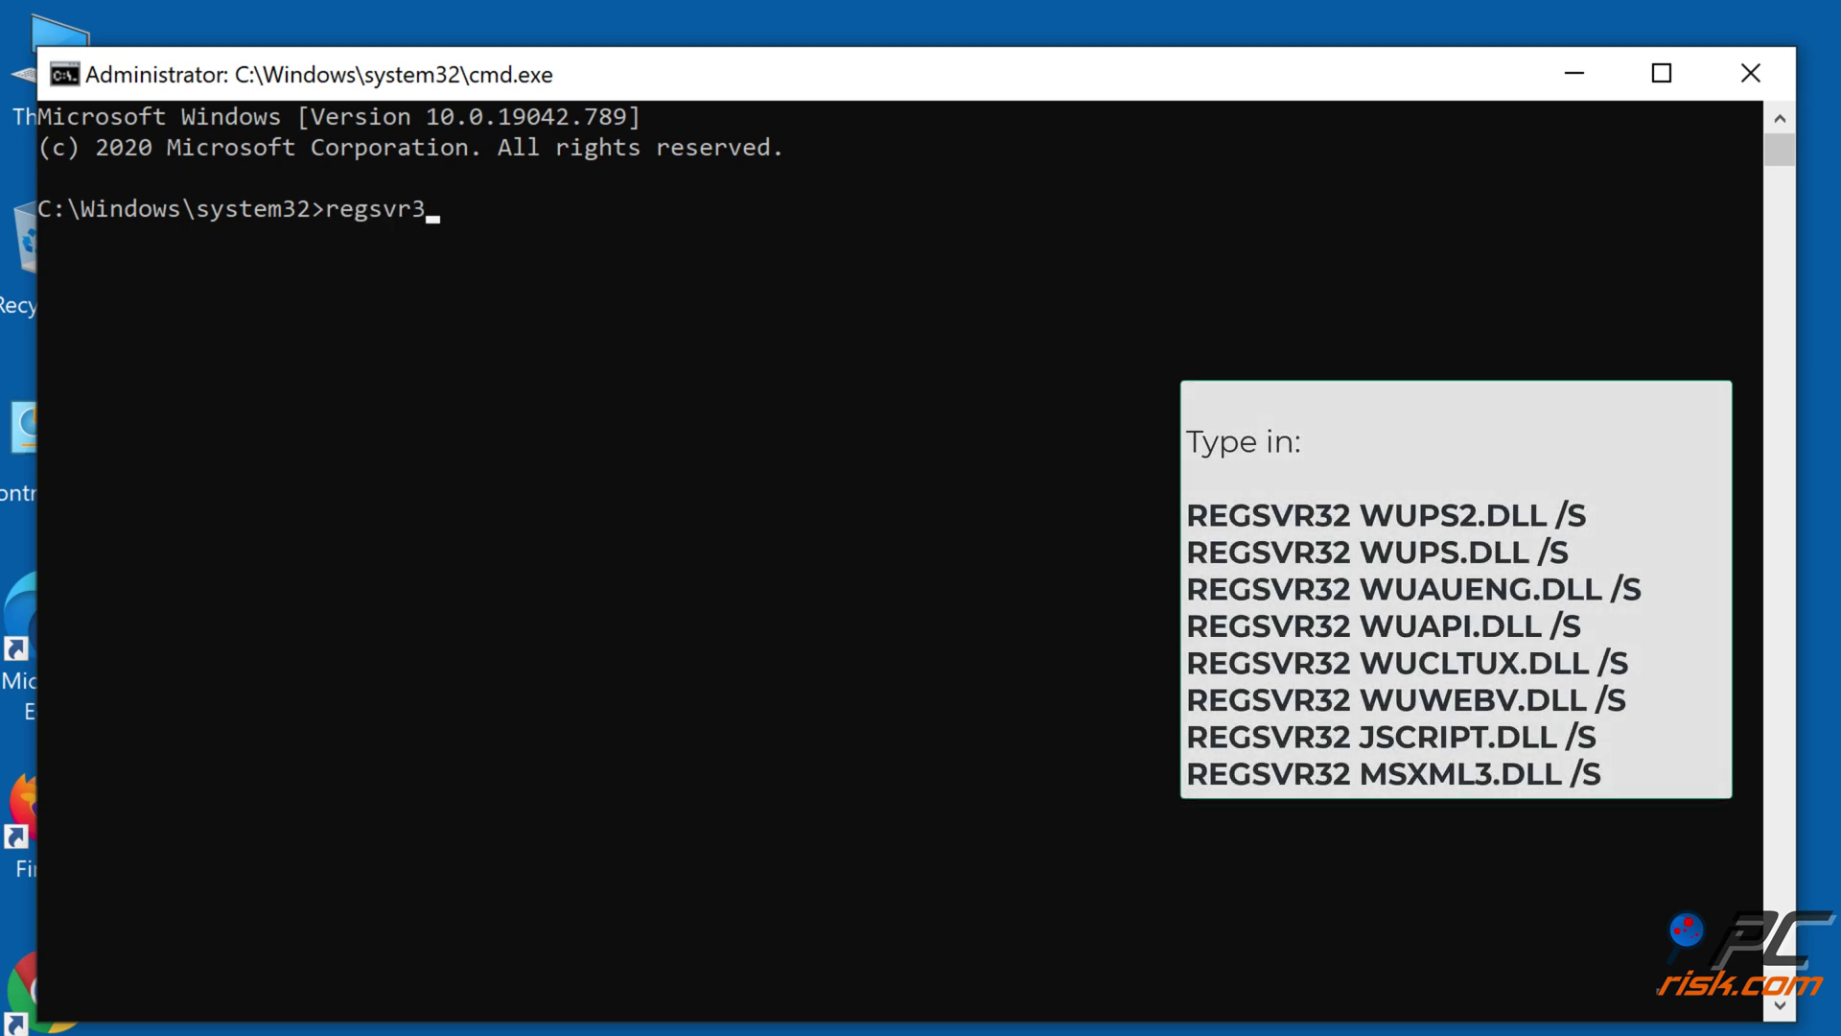
text(2 wups2.dll /s)
key(Return)
text(re)
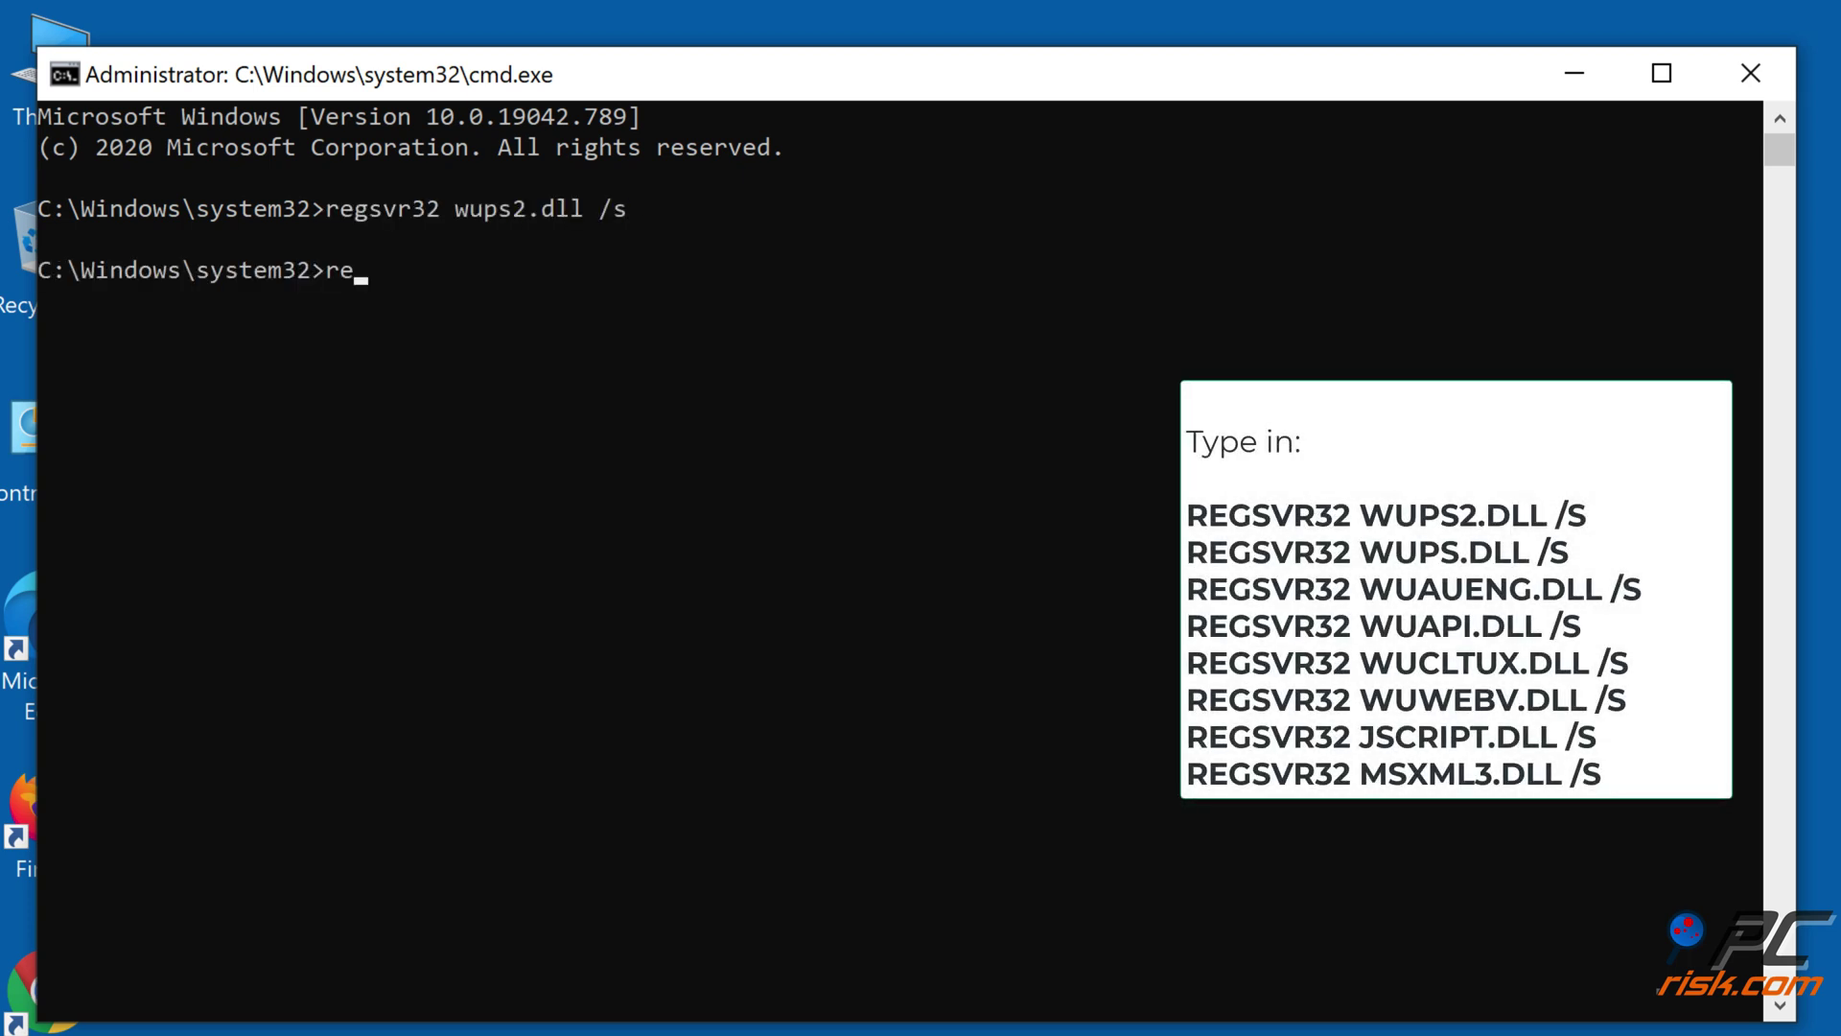
text(gsvr32 wups.dll /s)
key(Return)
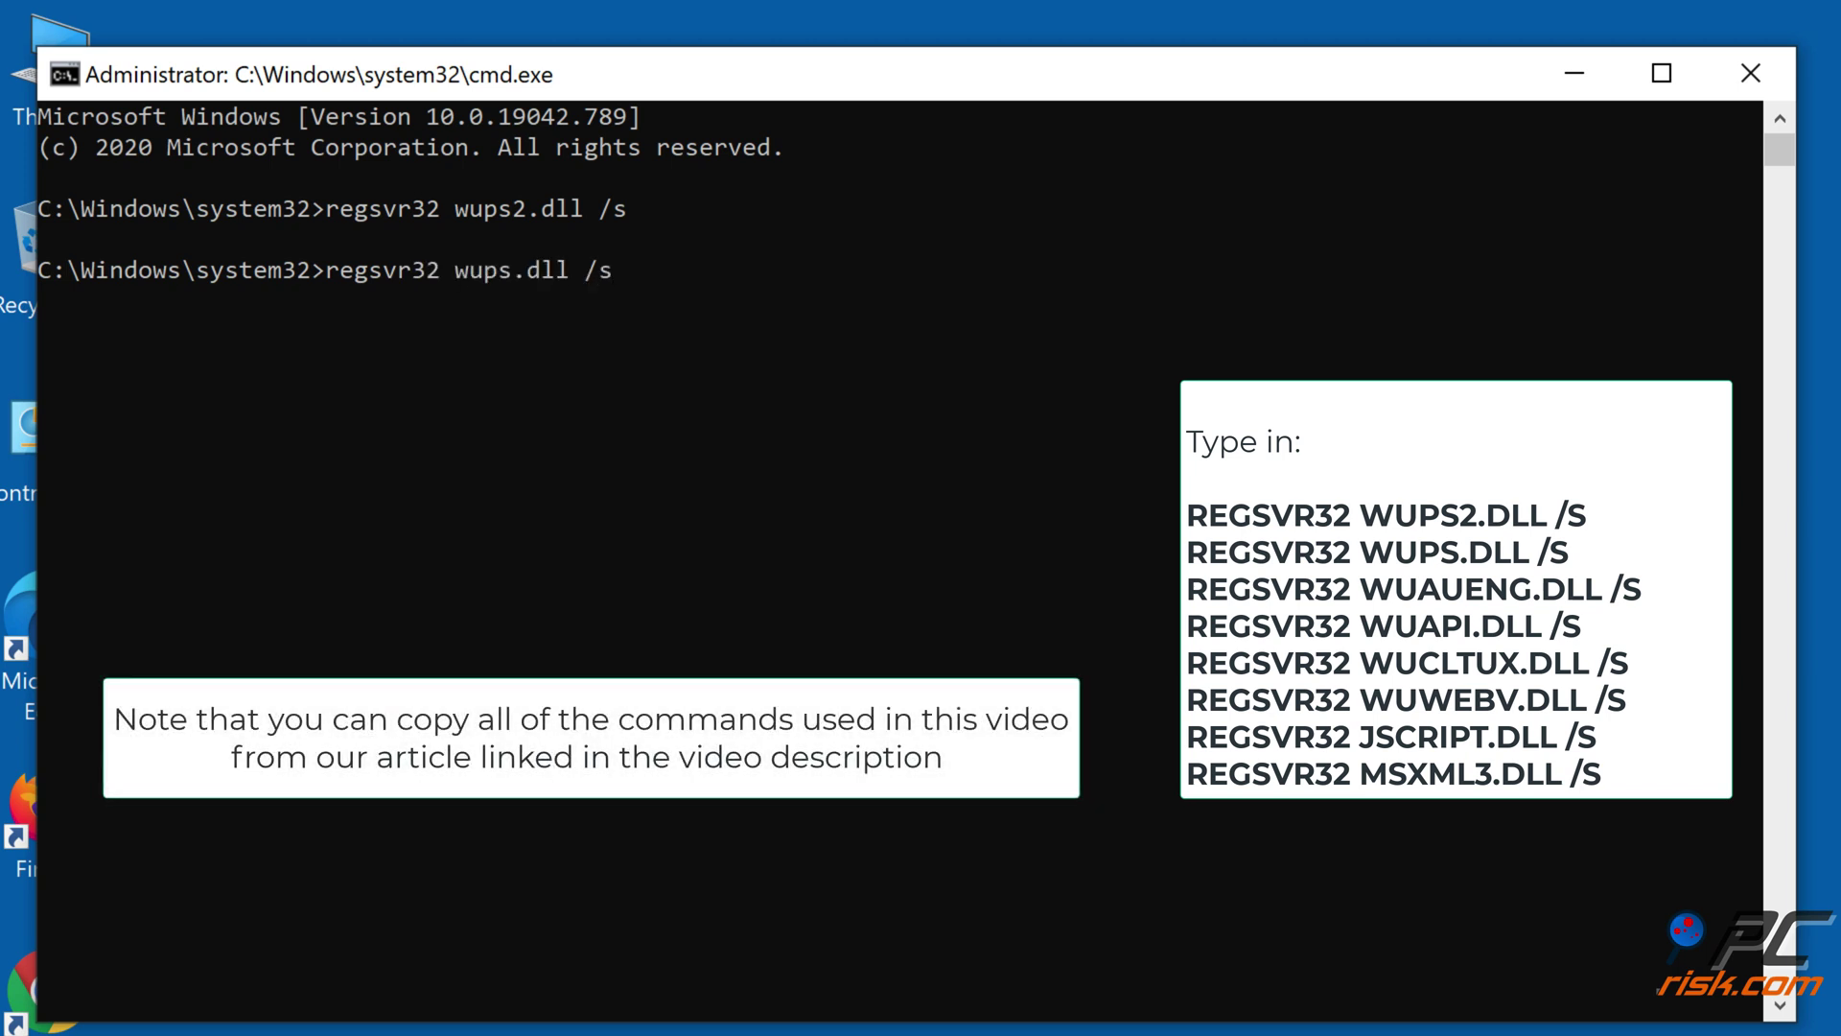
text(regsvr32 w)
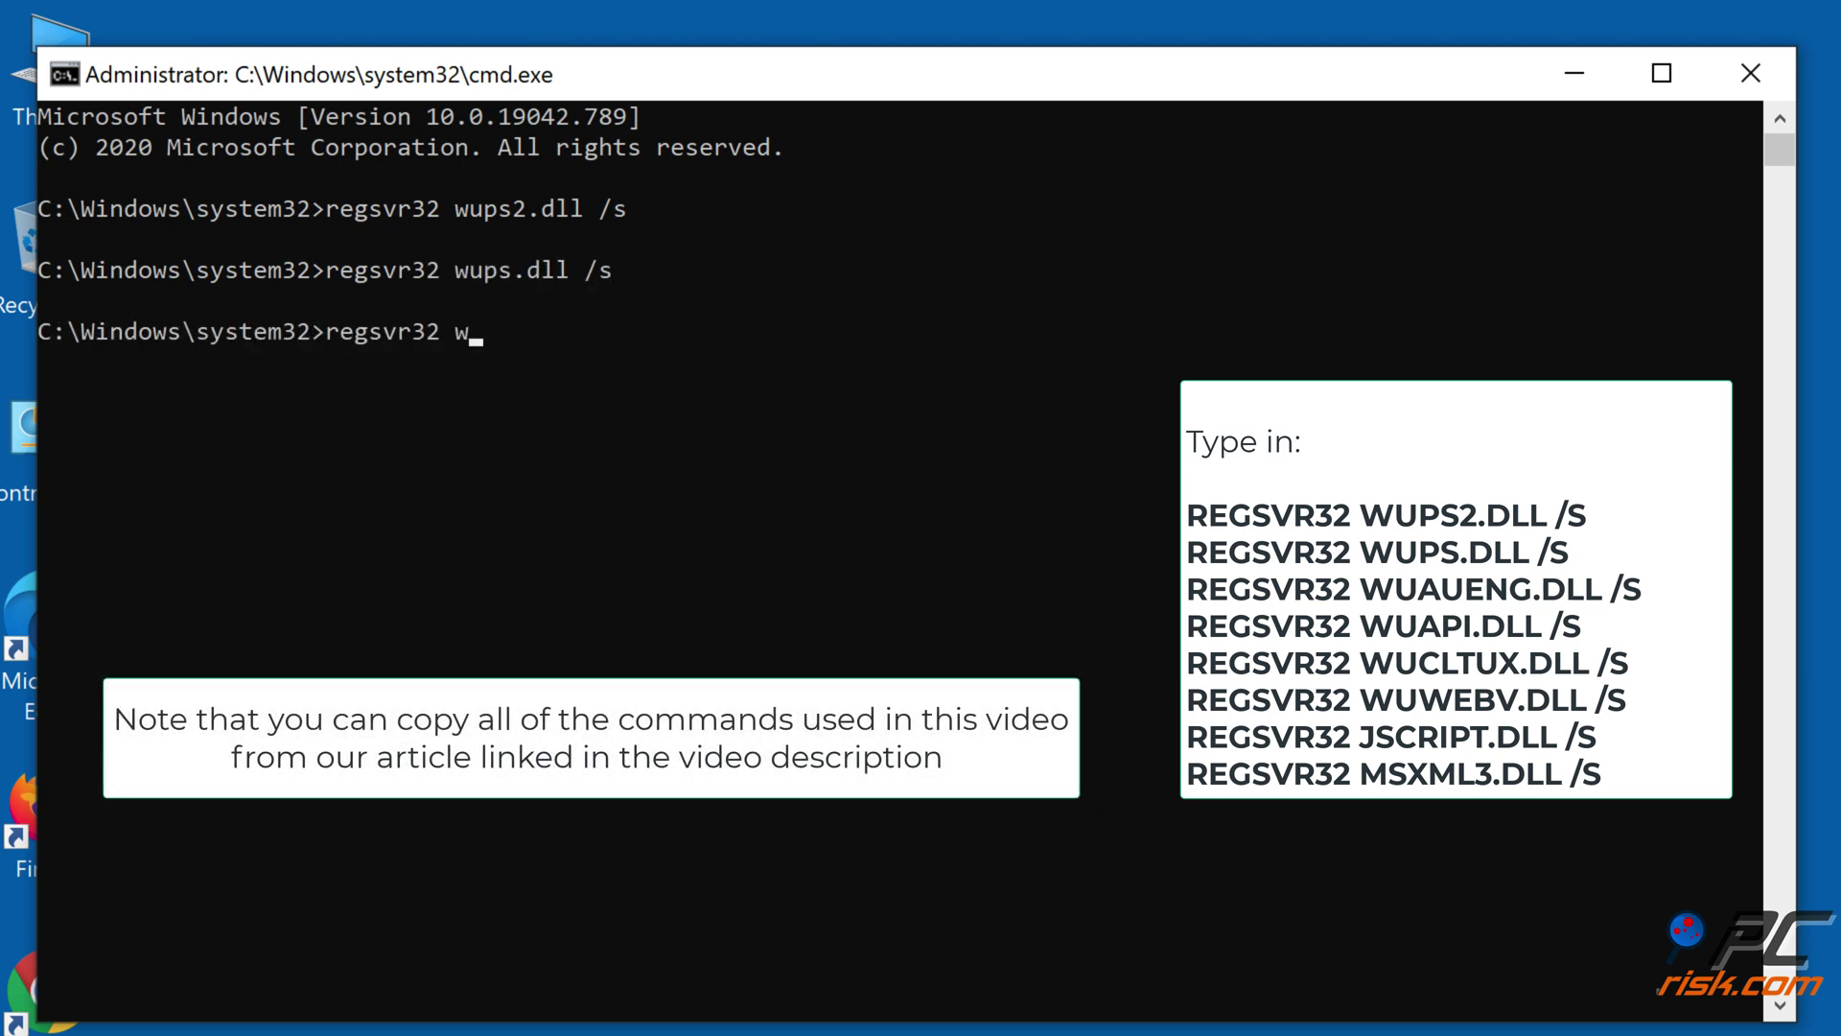
text(uaueng.dll /s)
key(Return)
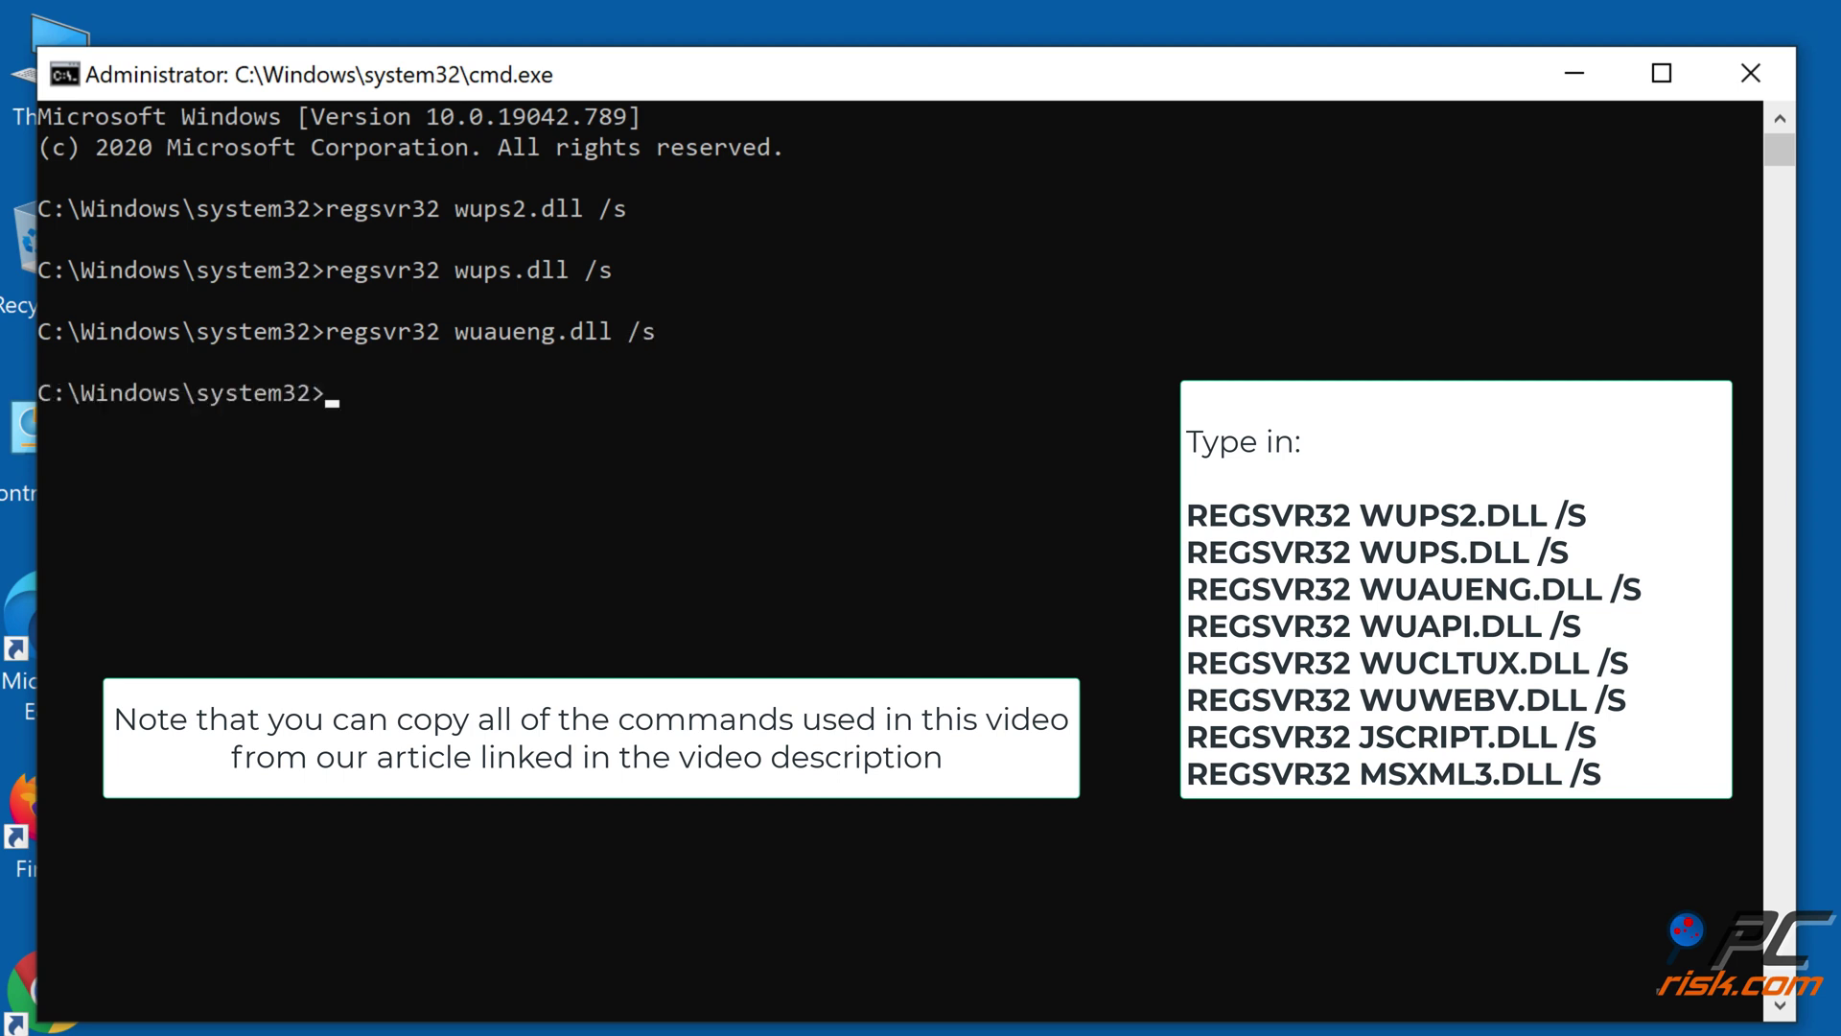
text(regsvr32 w)
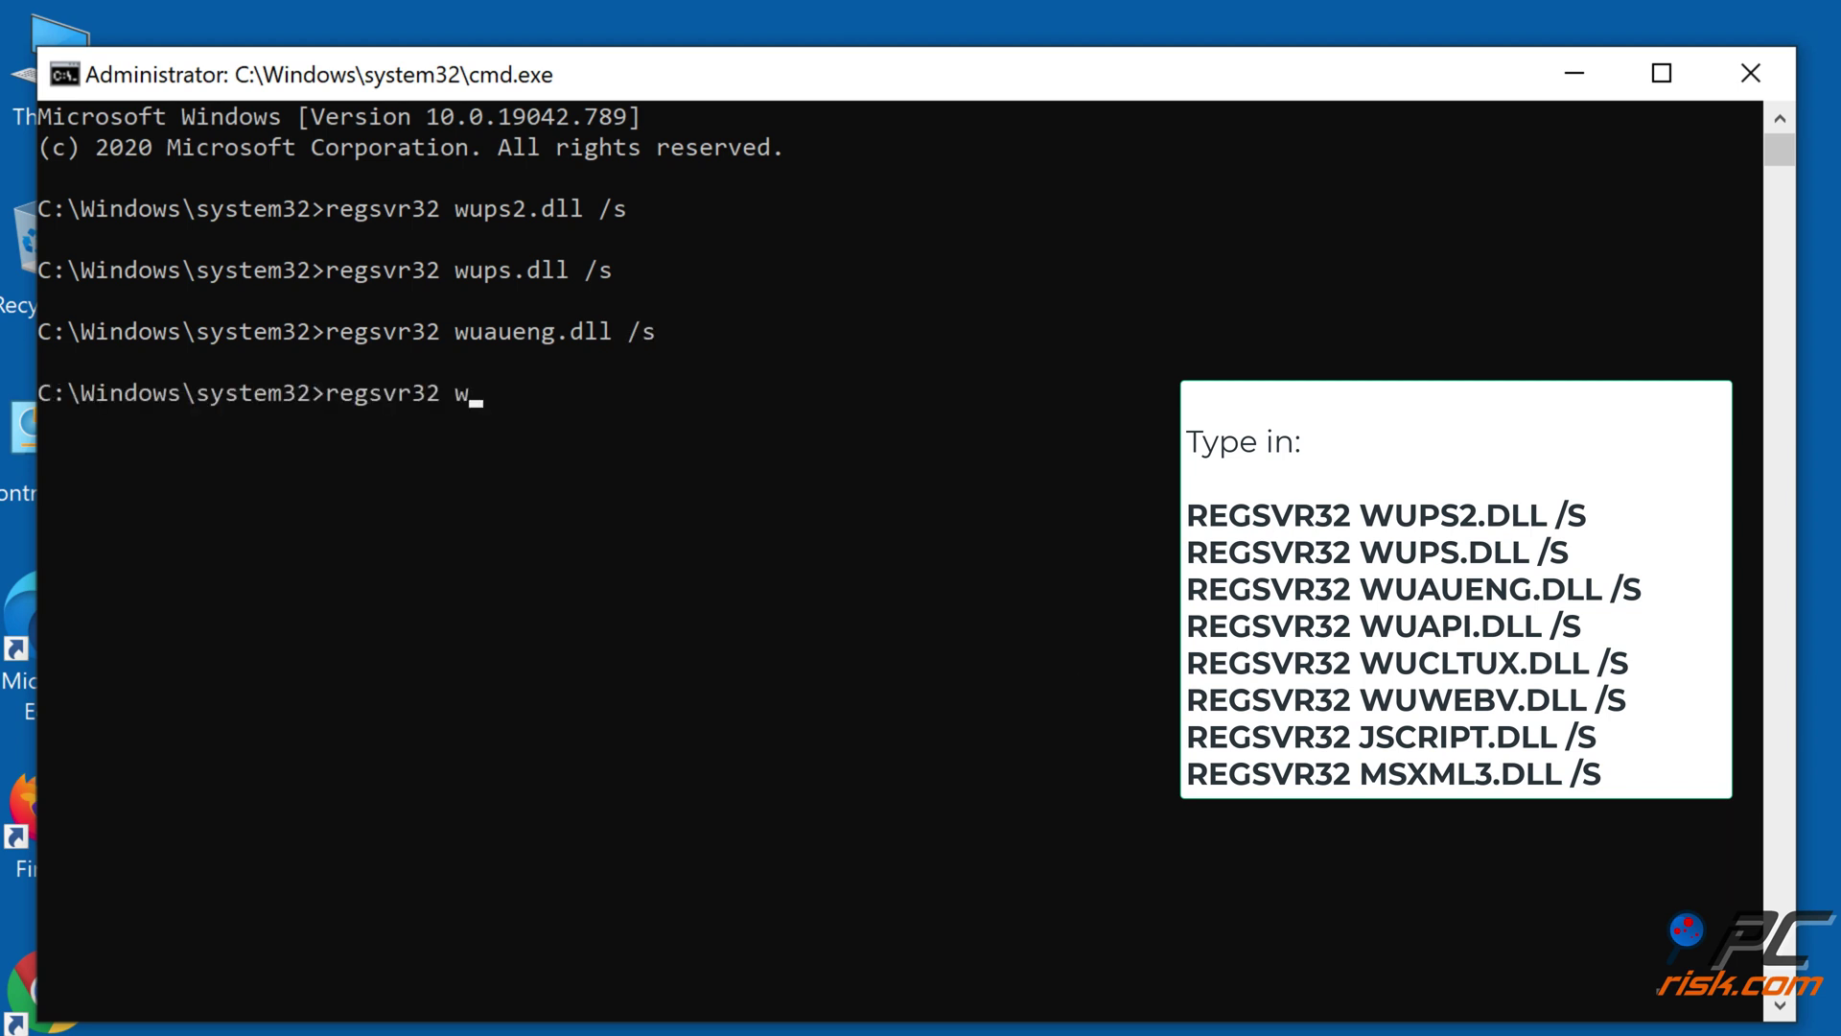
text(uapi.dll /s)
key(Return)
Silently re-register wucltux.dll, wuwebv.dll and jscript.dll, and enter the msxml3.dll command
text(regsvr32 w)
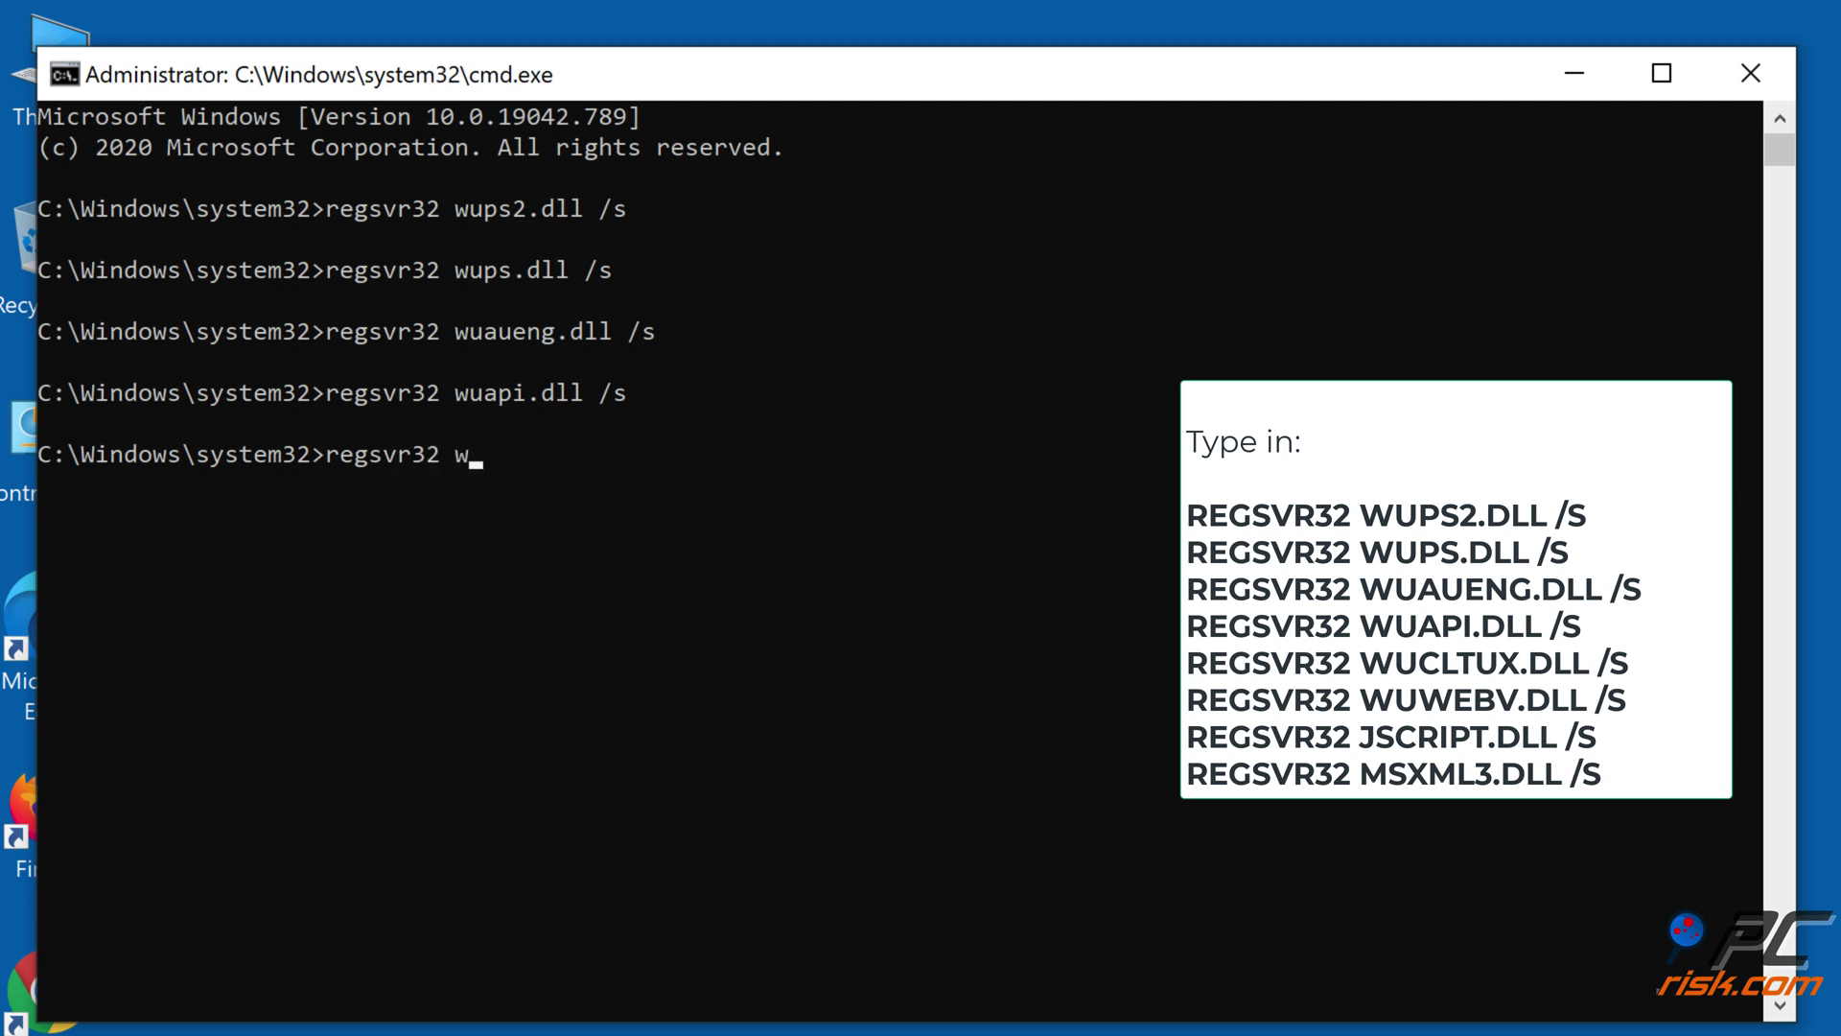
text(ucltux.dll)
text( /s)
key(Return)
text(regs)
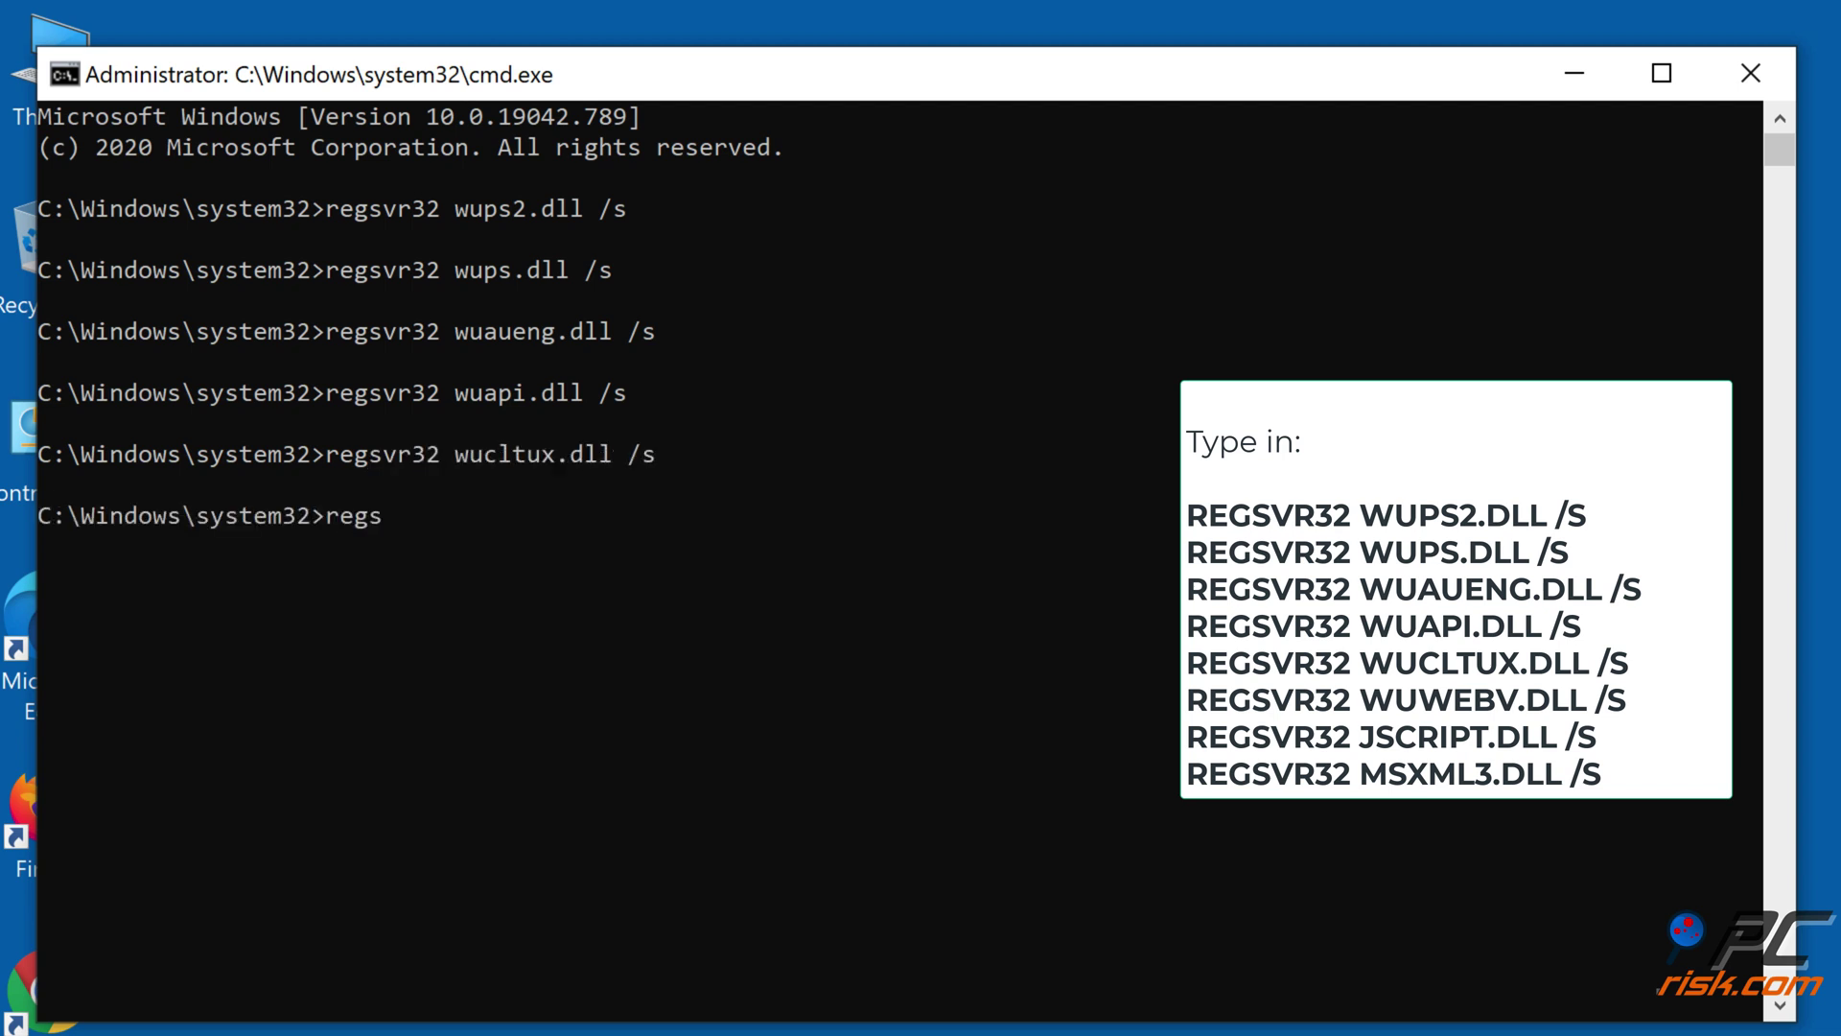
text(vr32 wuwebv)
text(.dll /s)
key(Return)
text(reg)
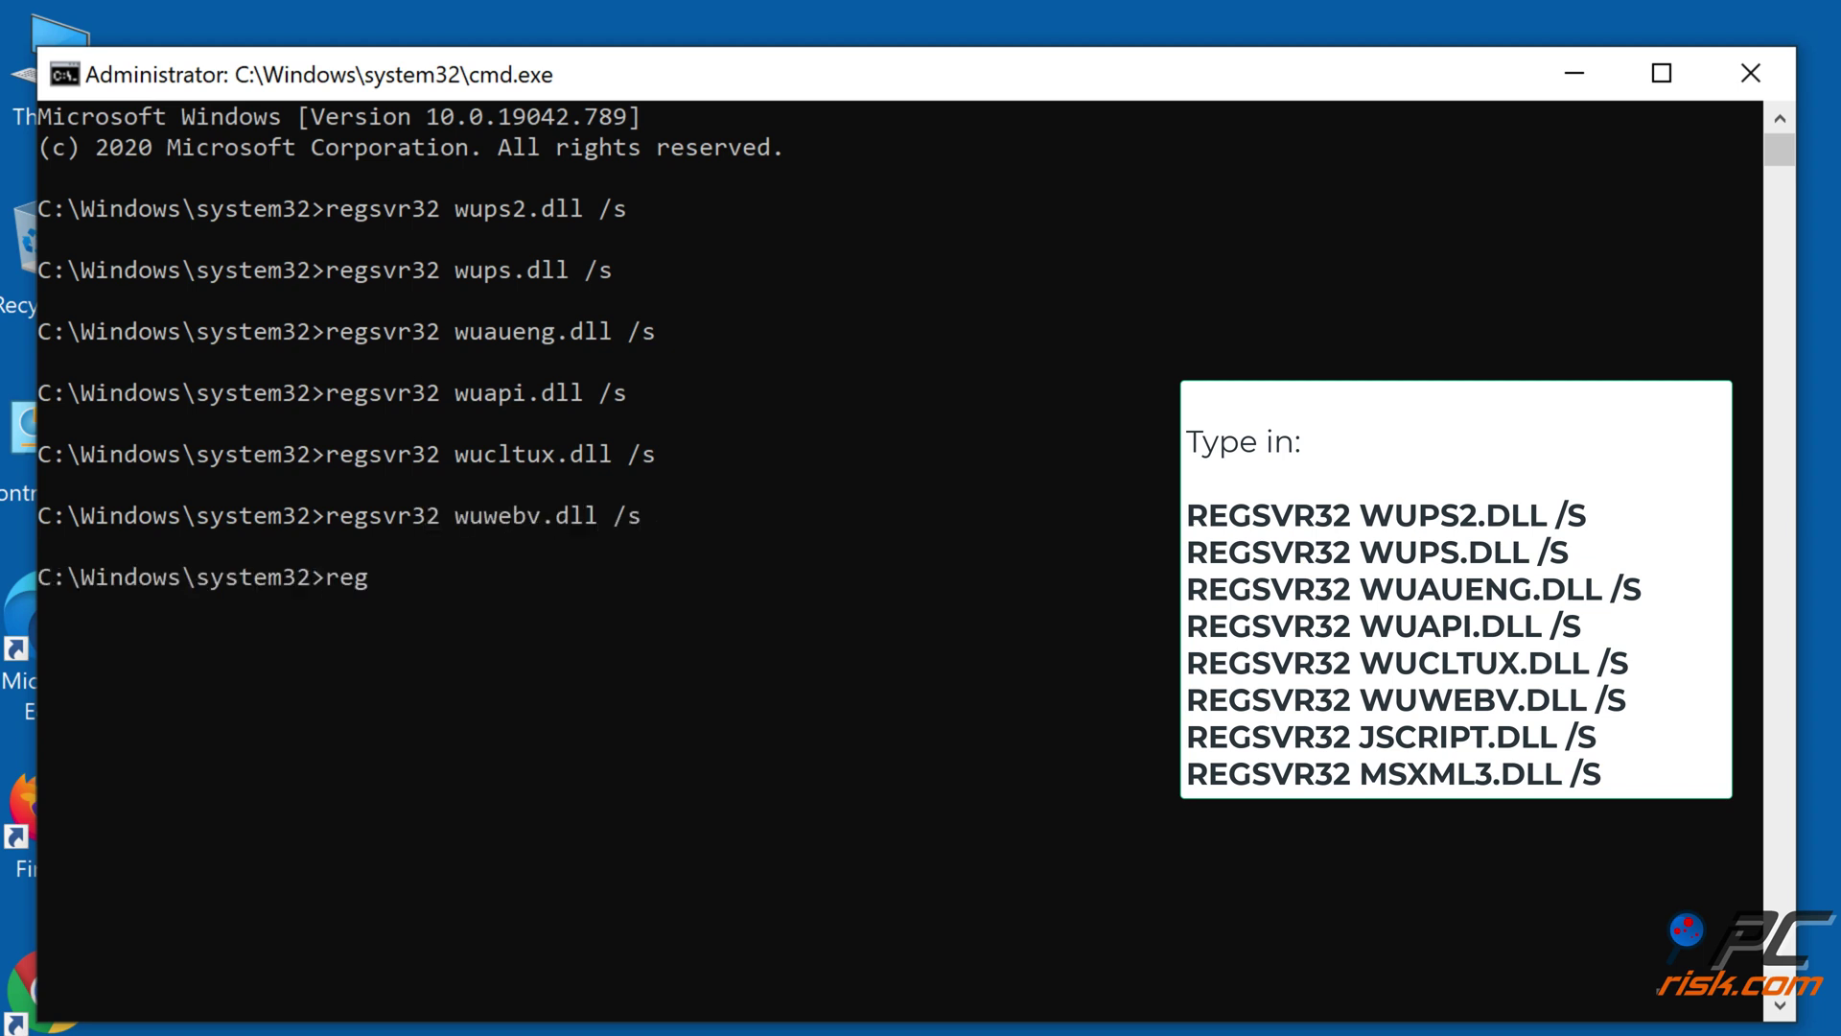
text(svr32 jscri)
text(pt.dll /s)
key(Return)
text(regsvr32 )
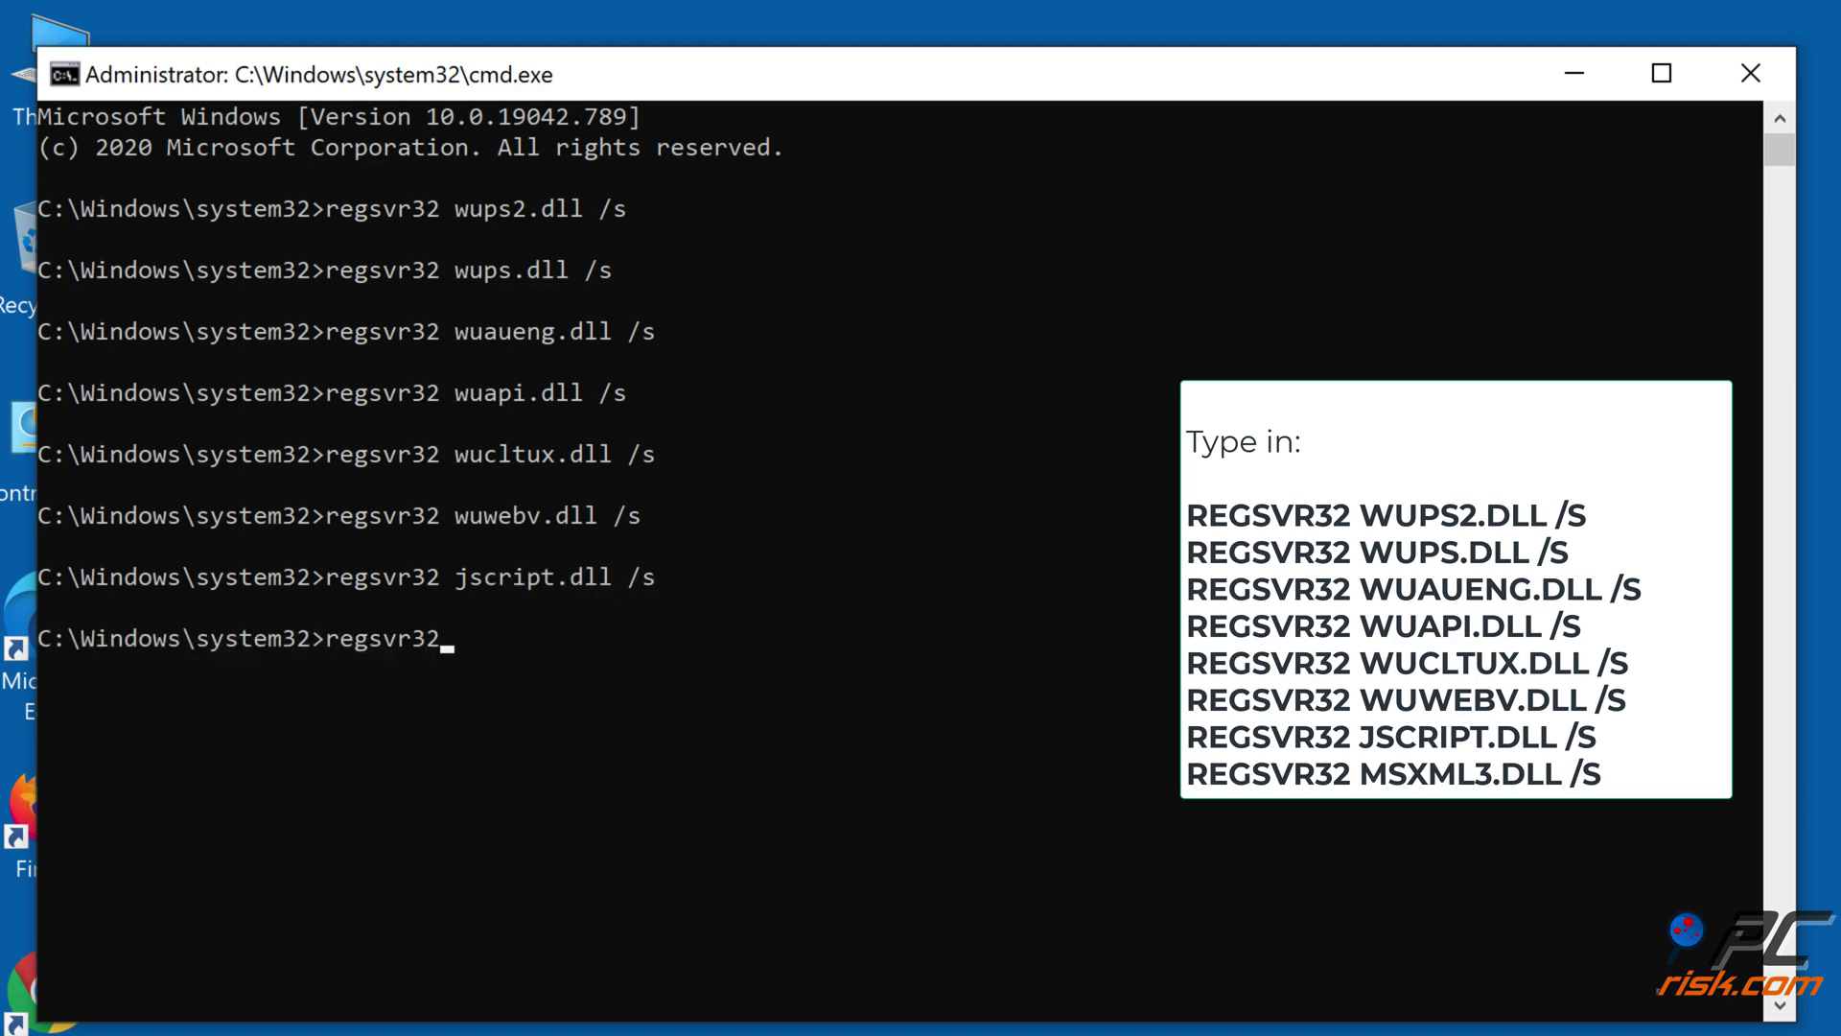
text(msxml3.dll)
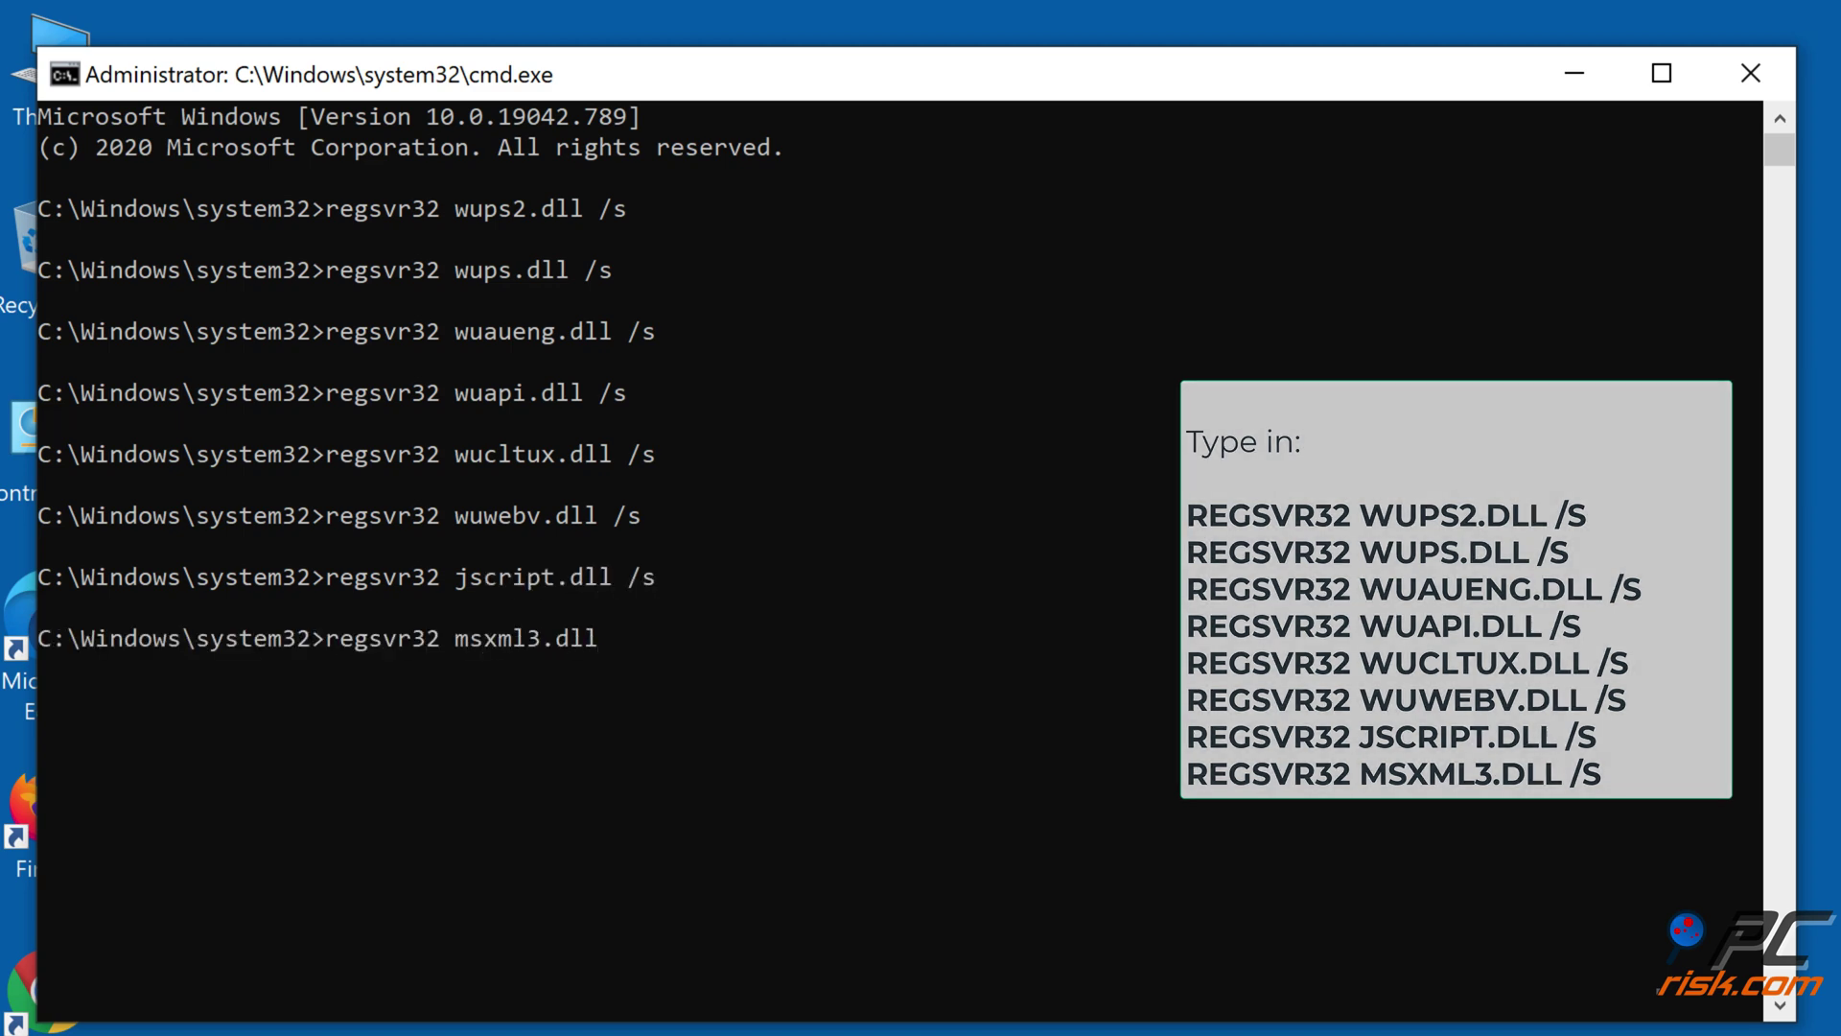
text( /s)
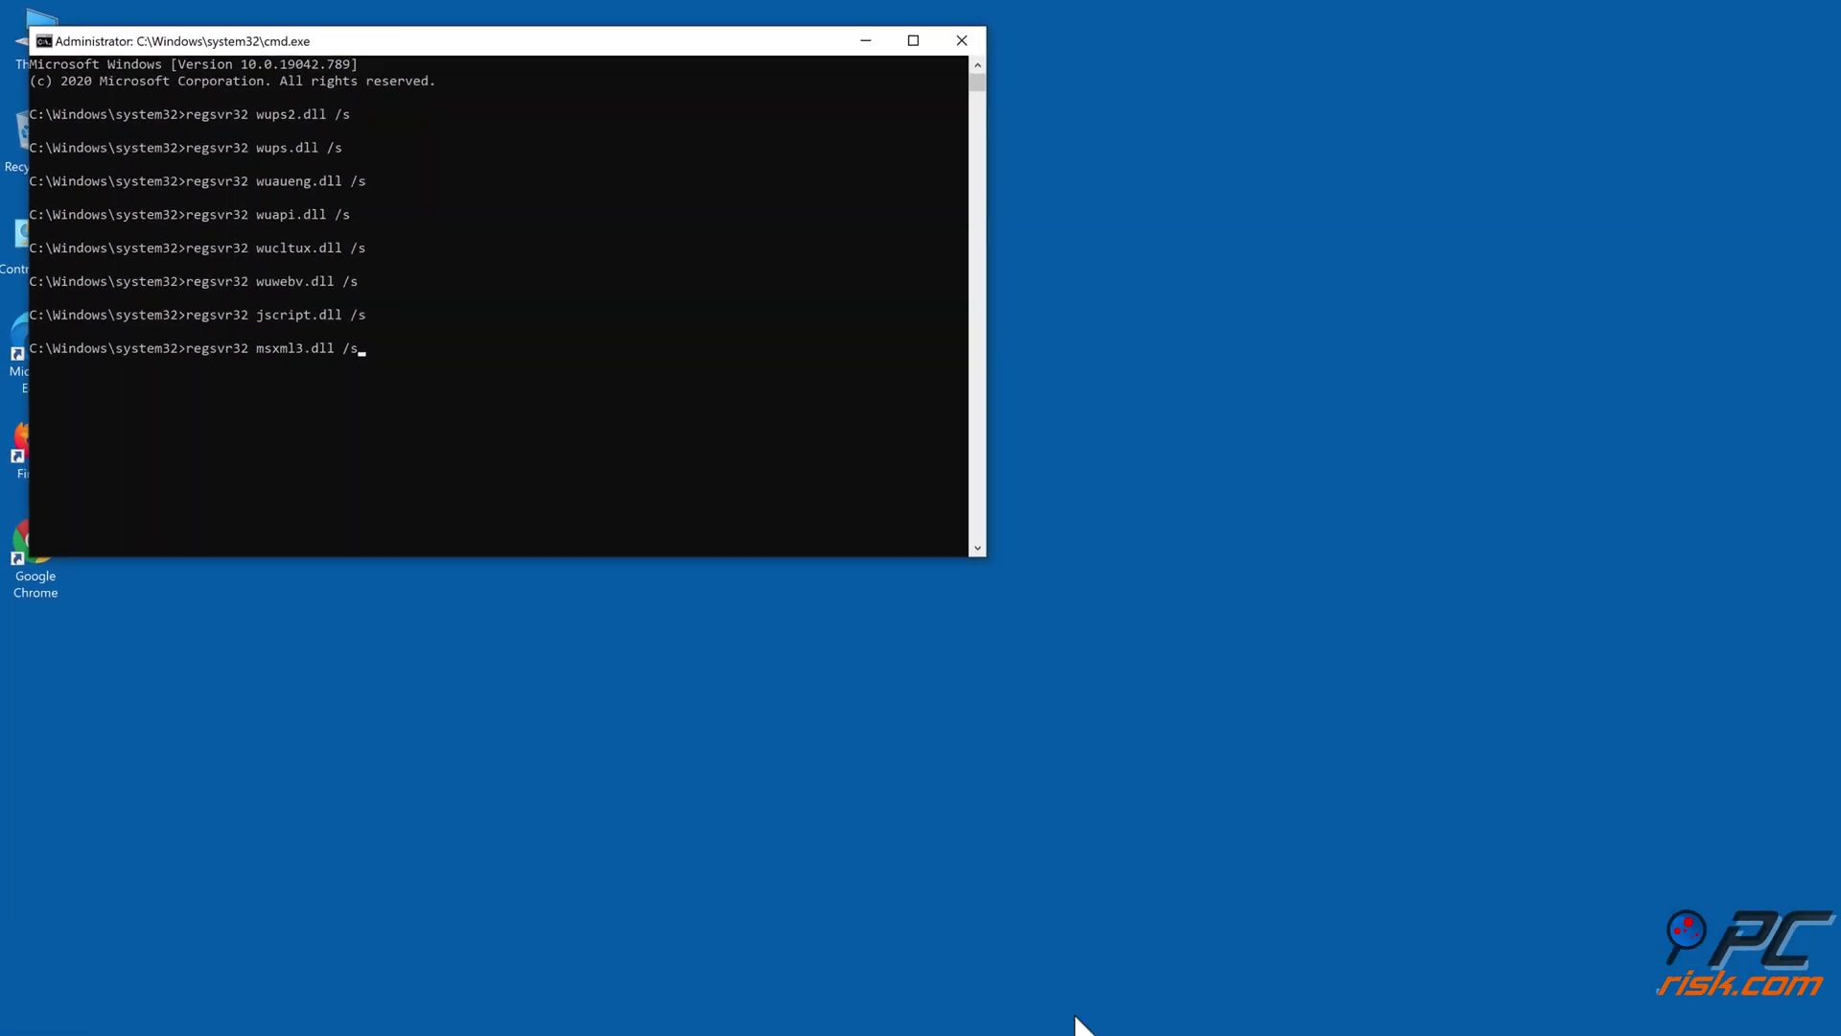
Run the msxml3.dll registration, close Command Prompt and restart the PC
key(Return)
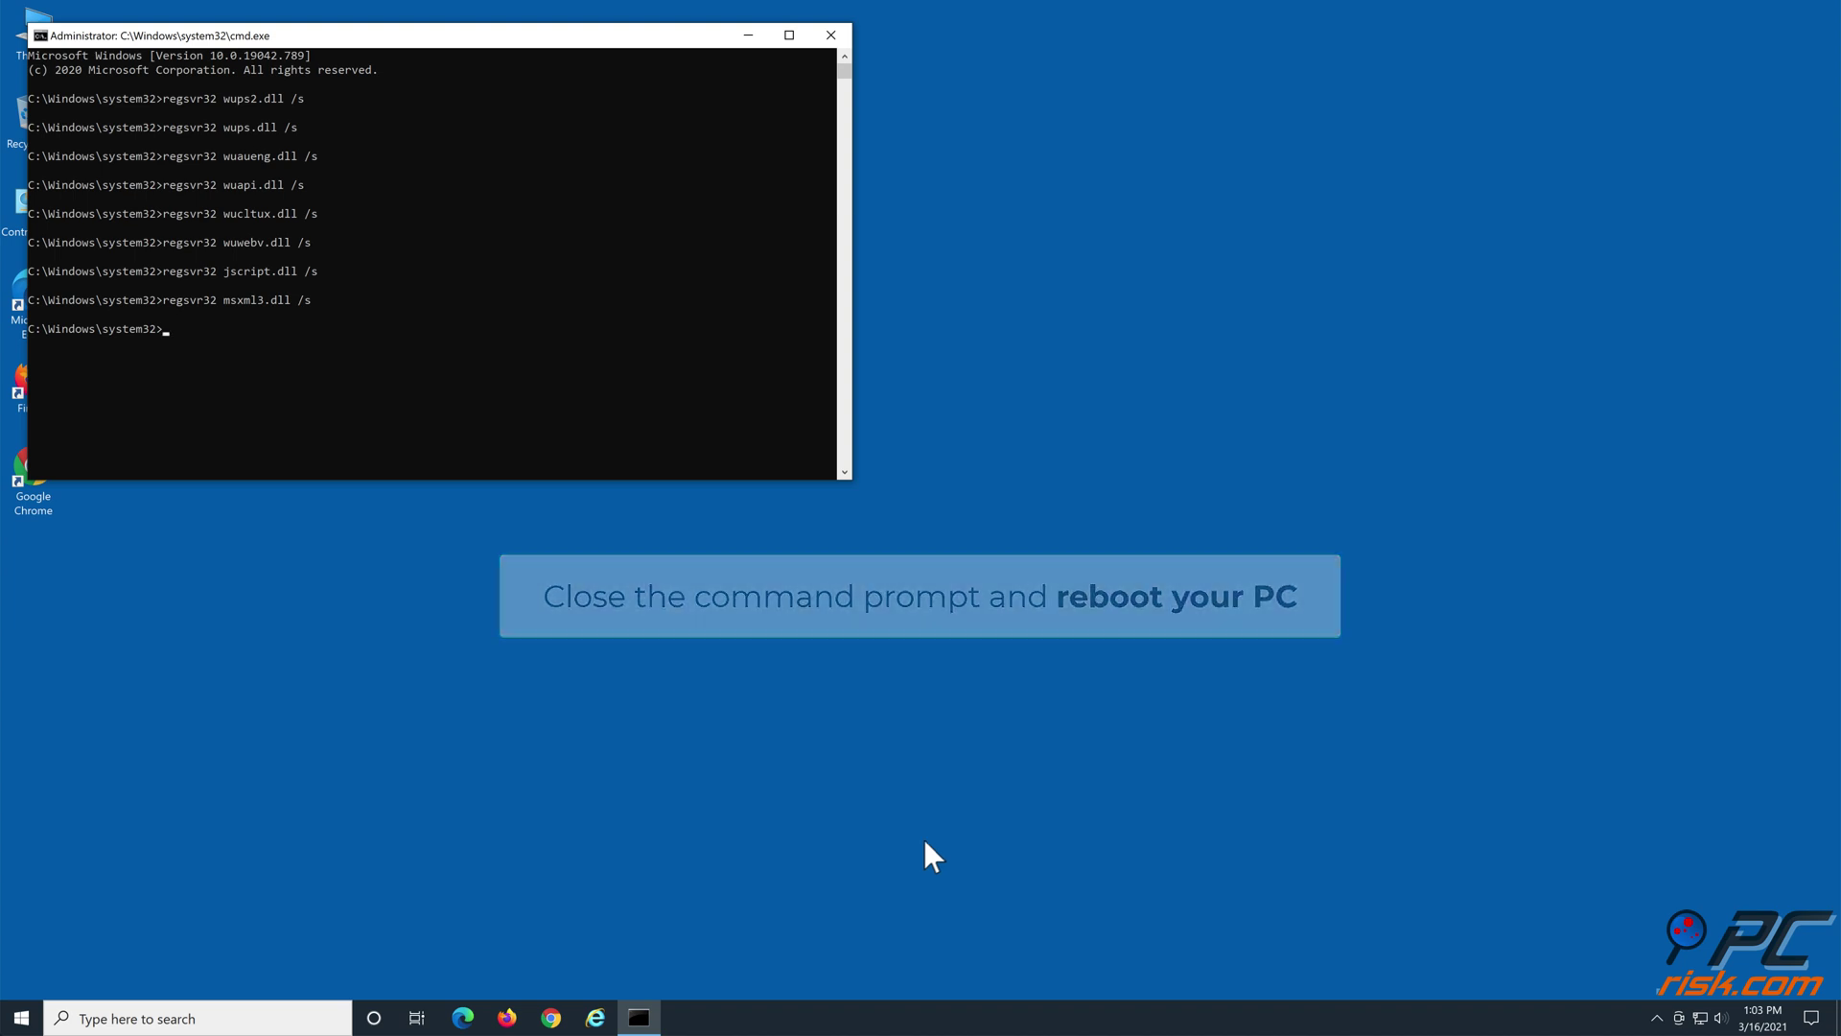
click(831, 36)
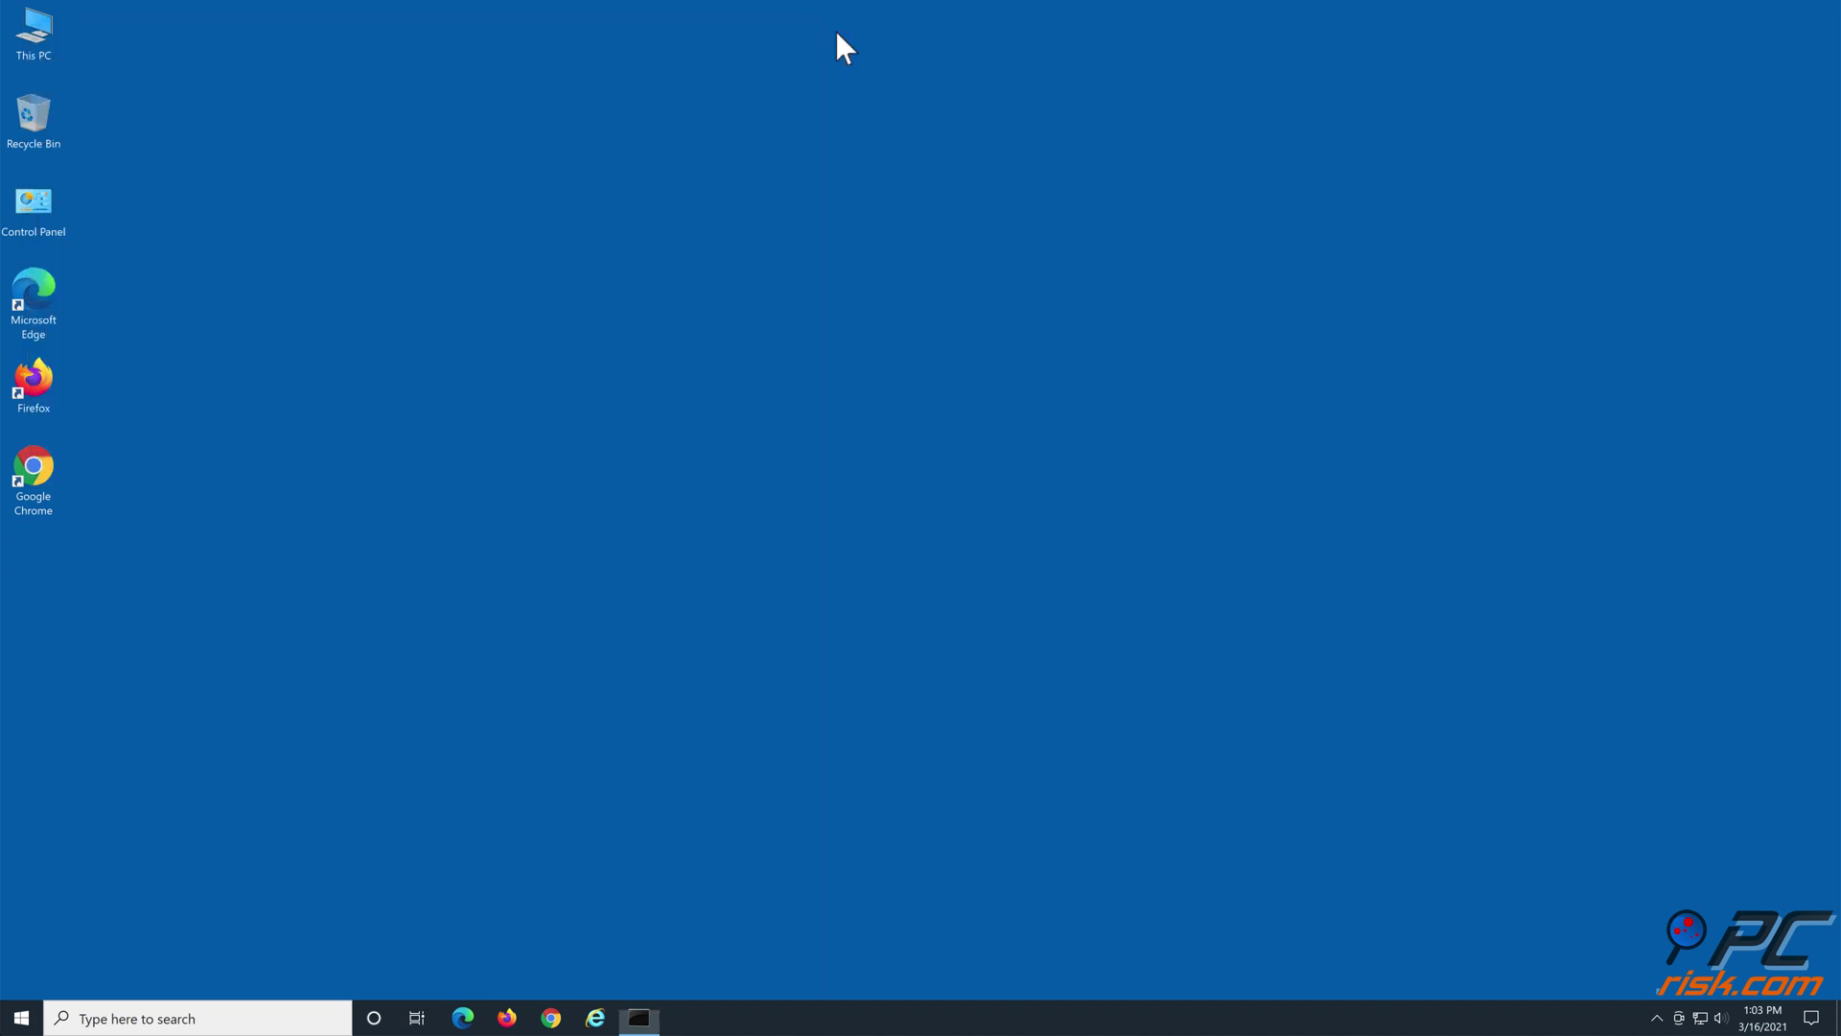
click(27, 1015)
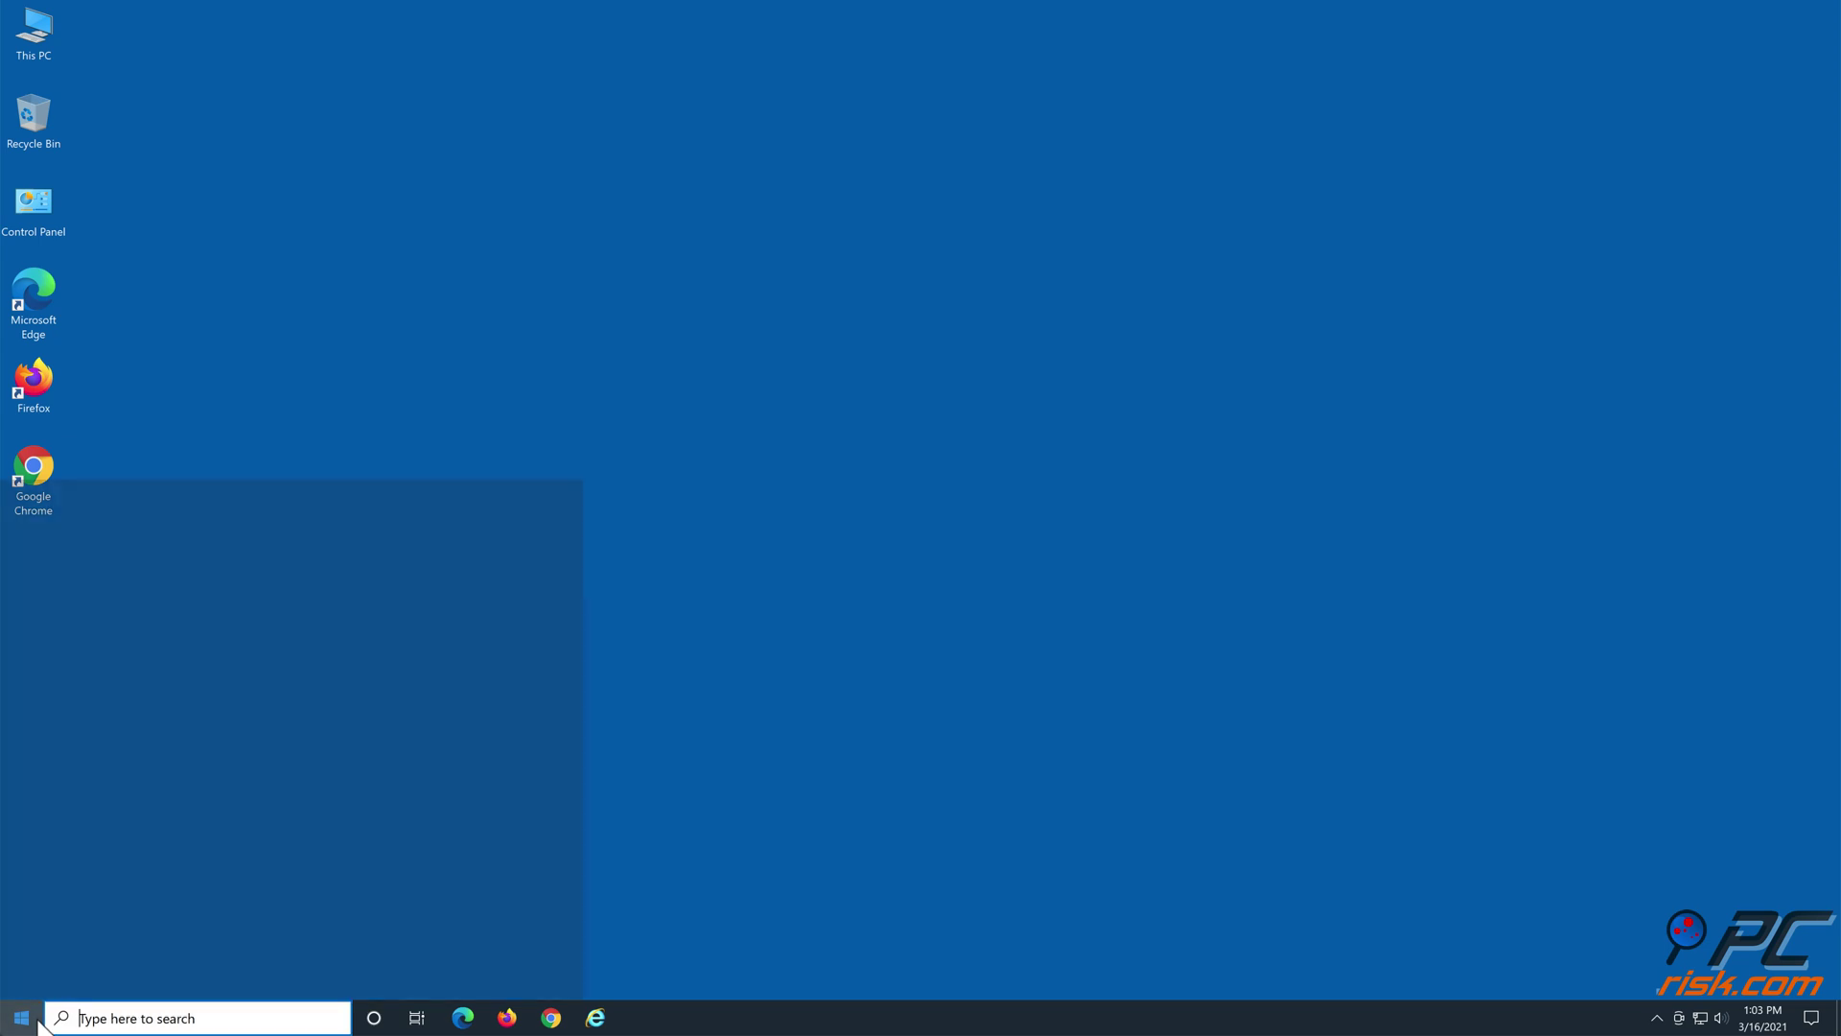
click(27, 976)
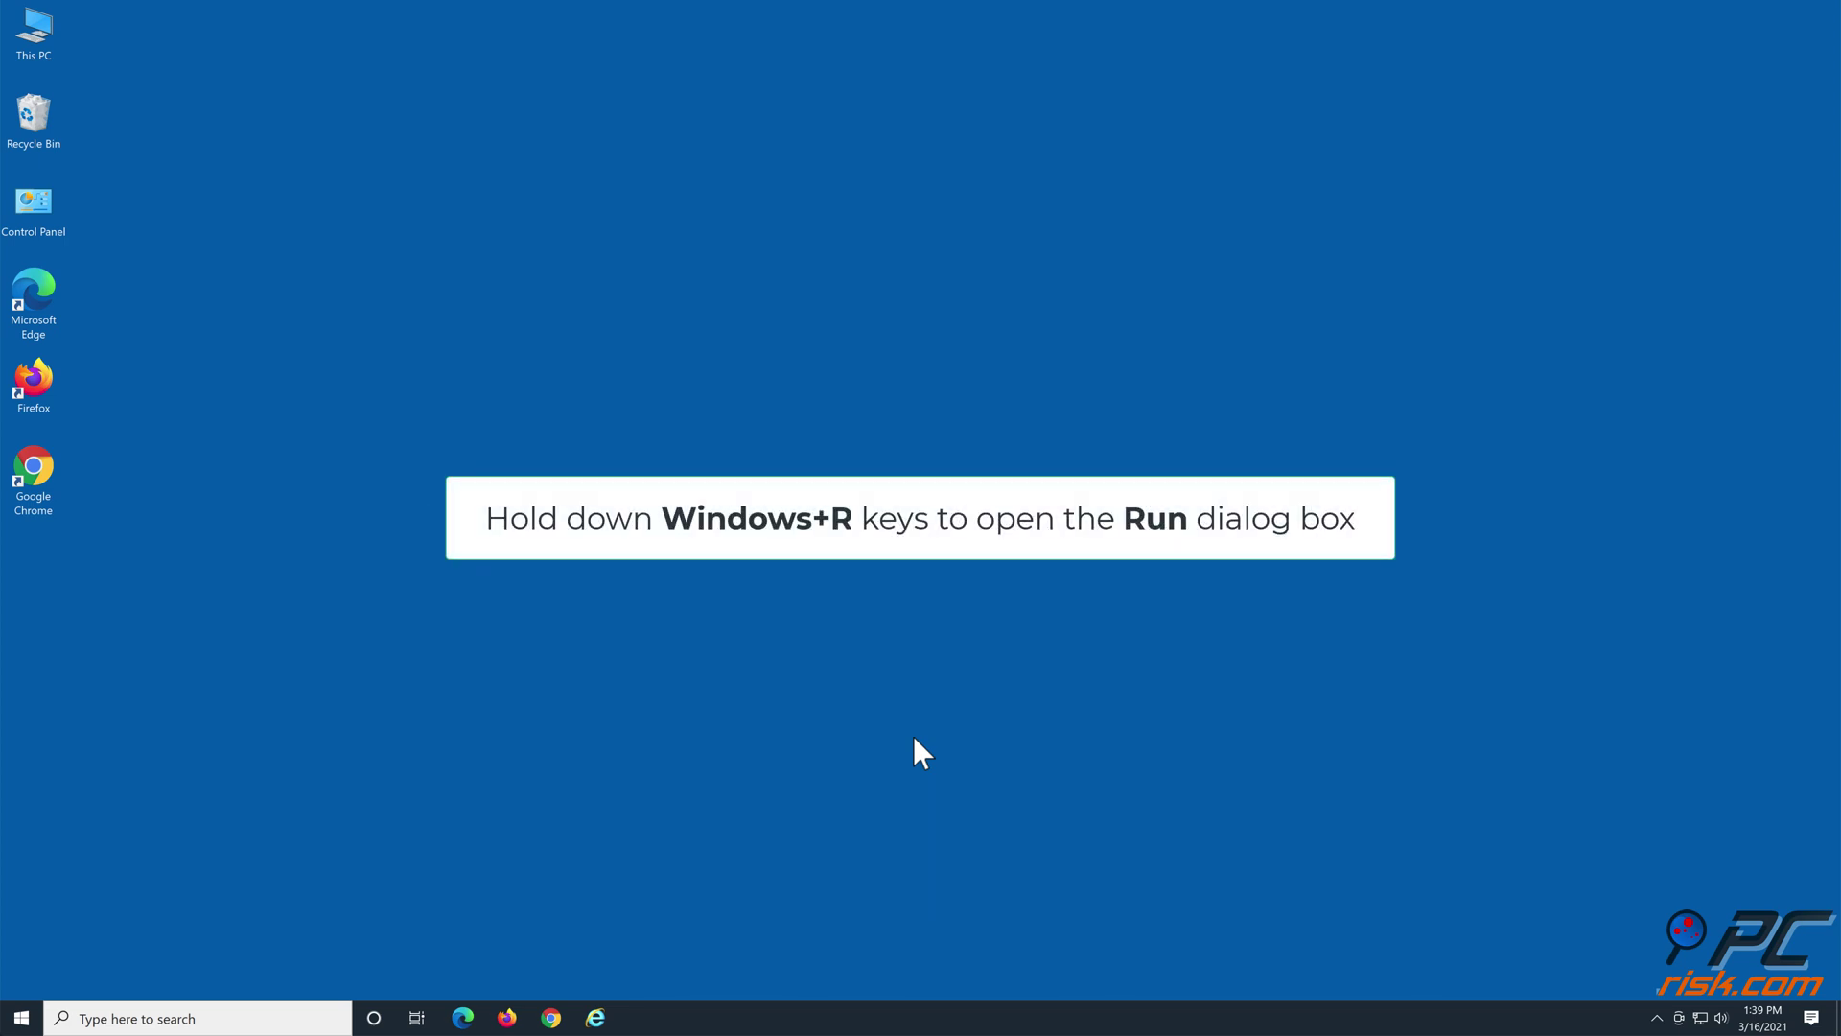
Launch cmd from the Run box as an elevated administrator Command Prompt
key(super+r)
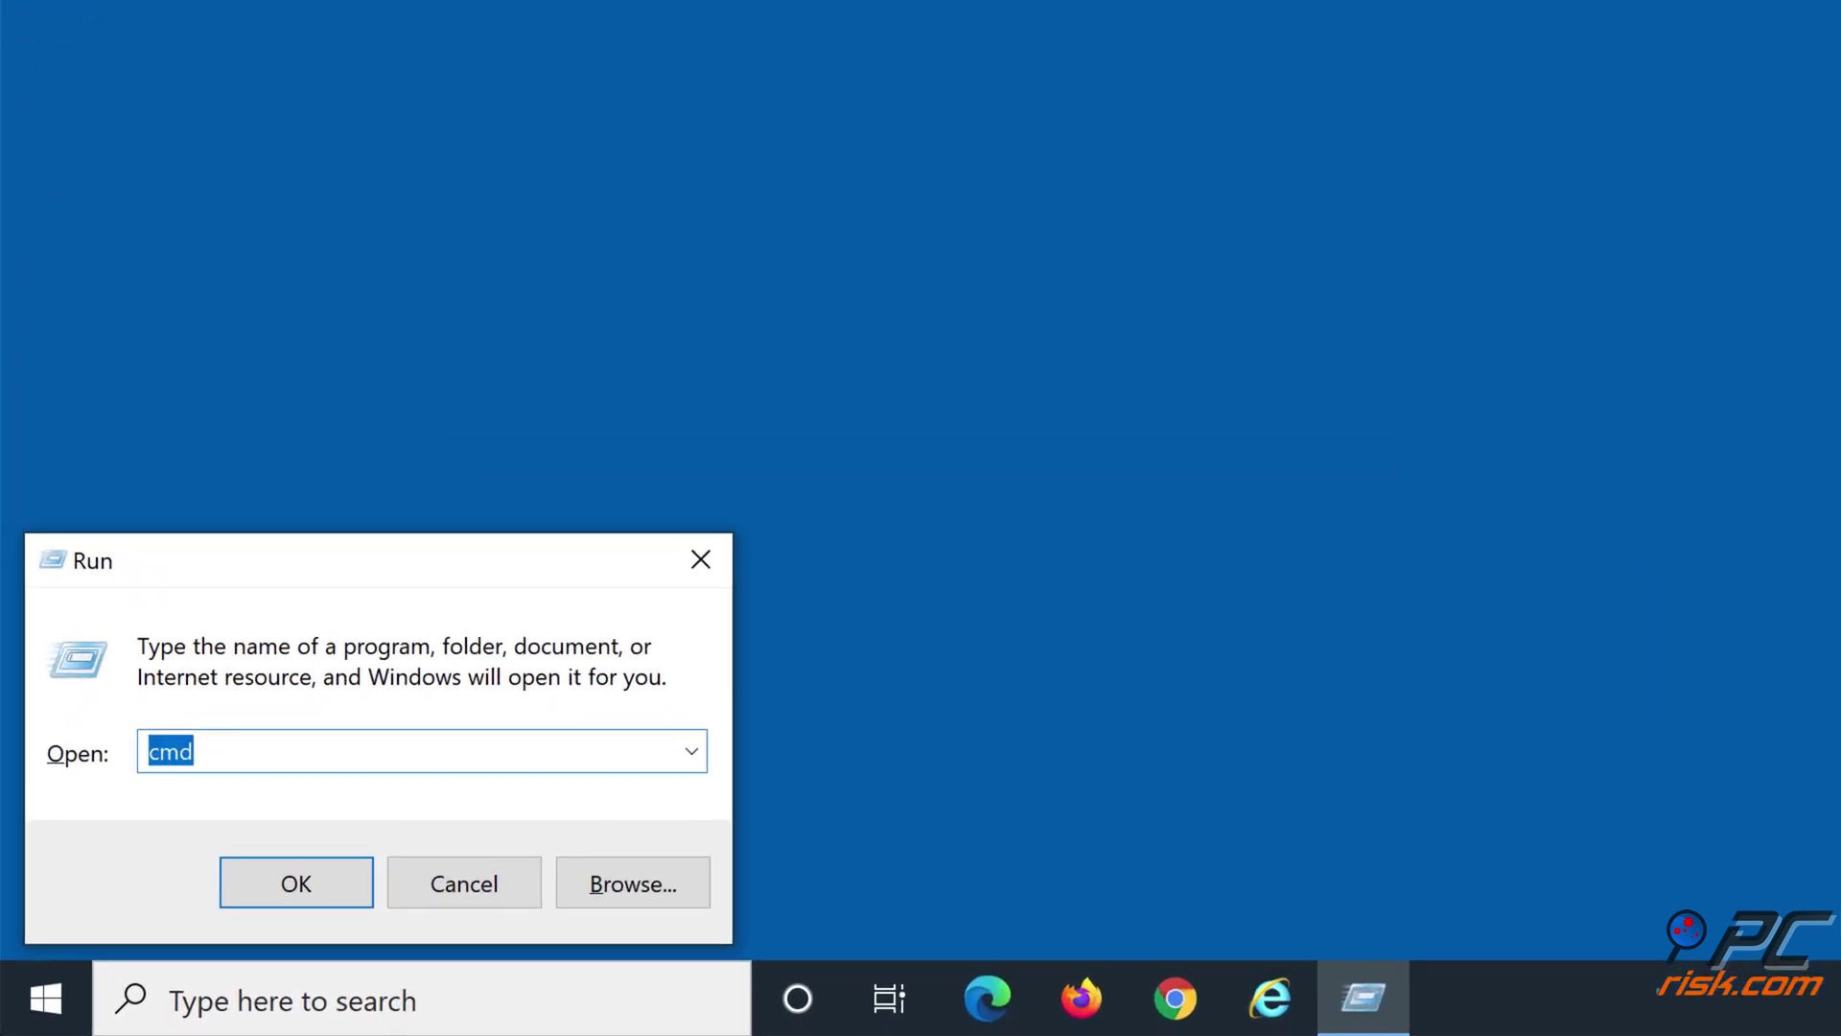
text(c)
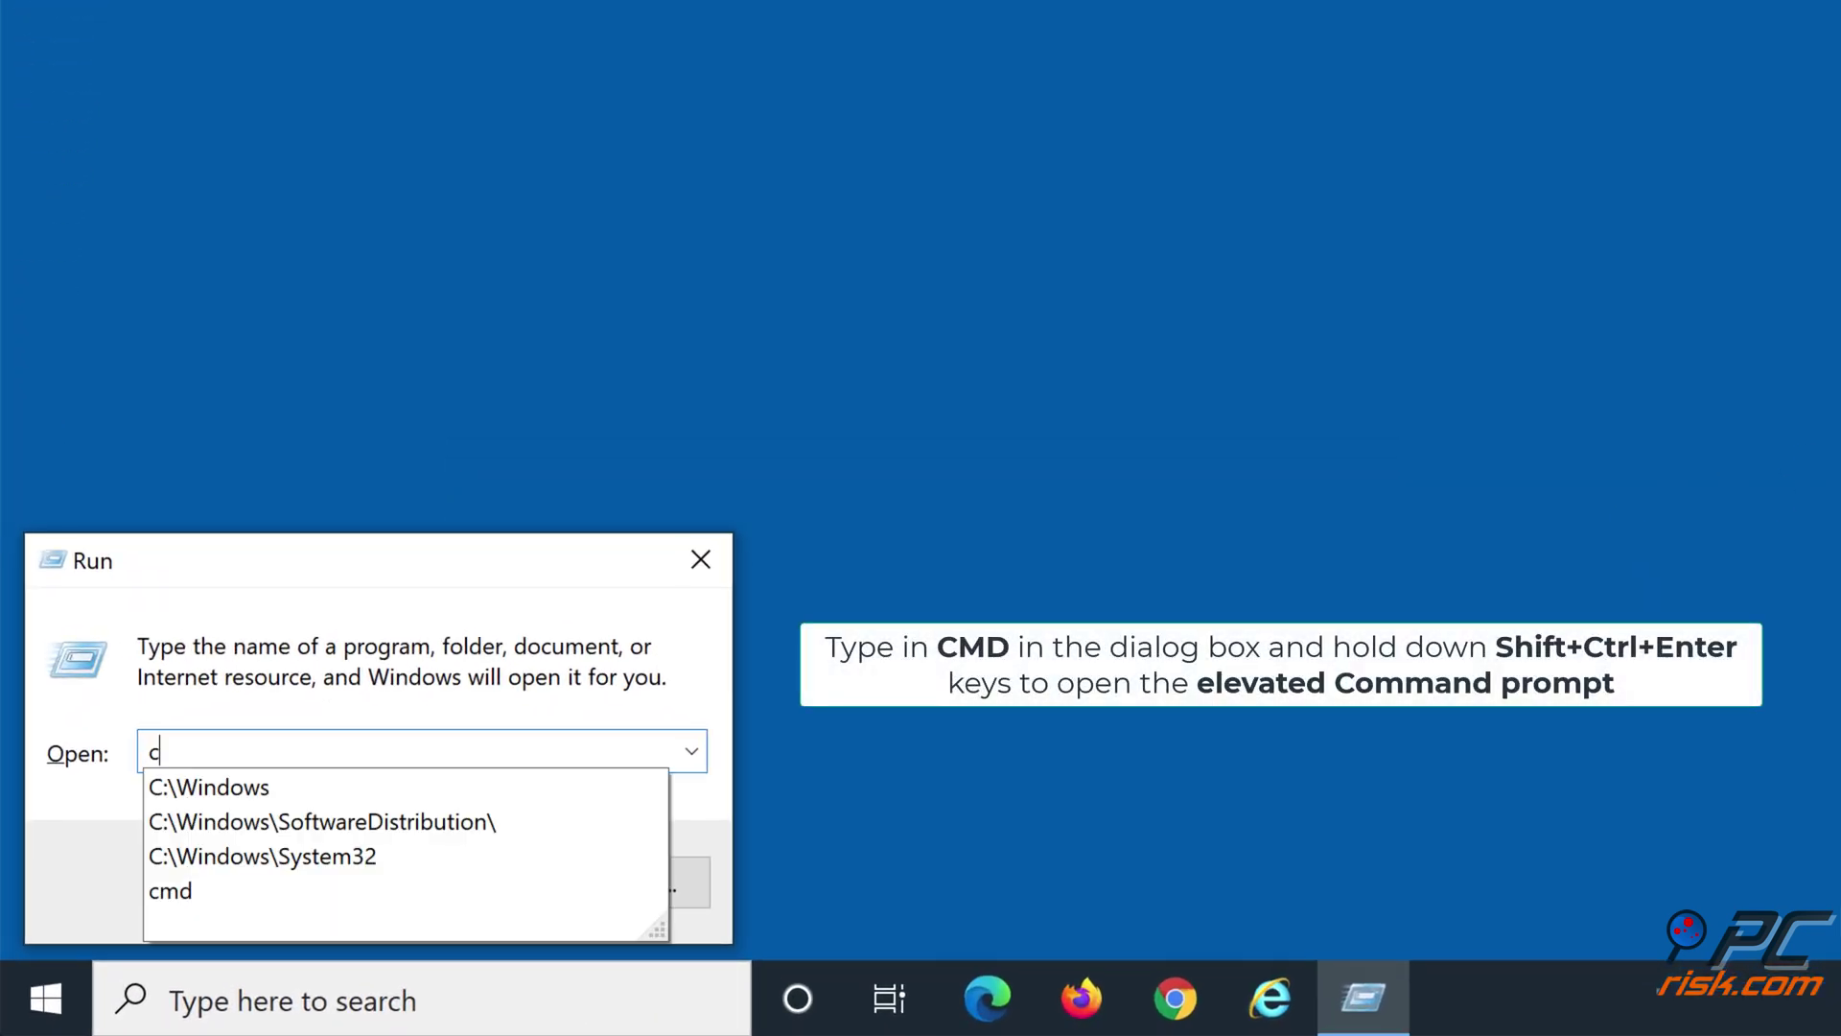
text(md)
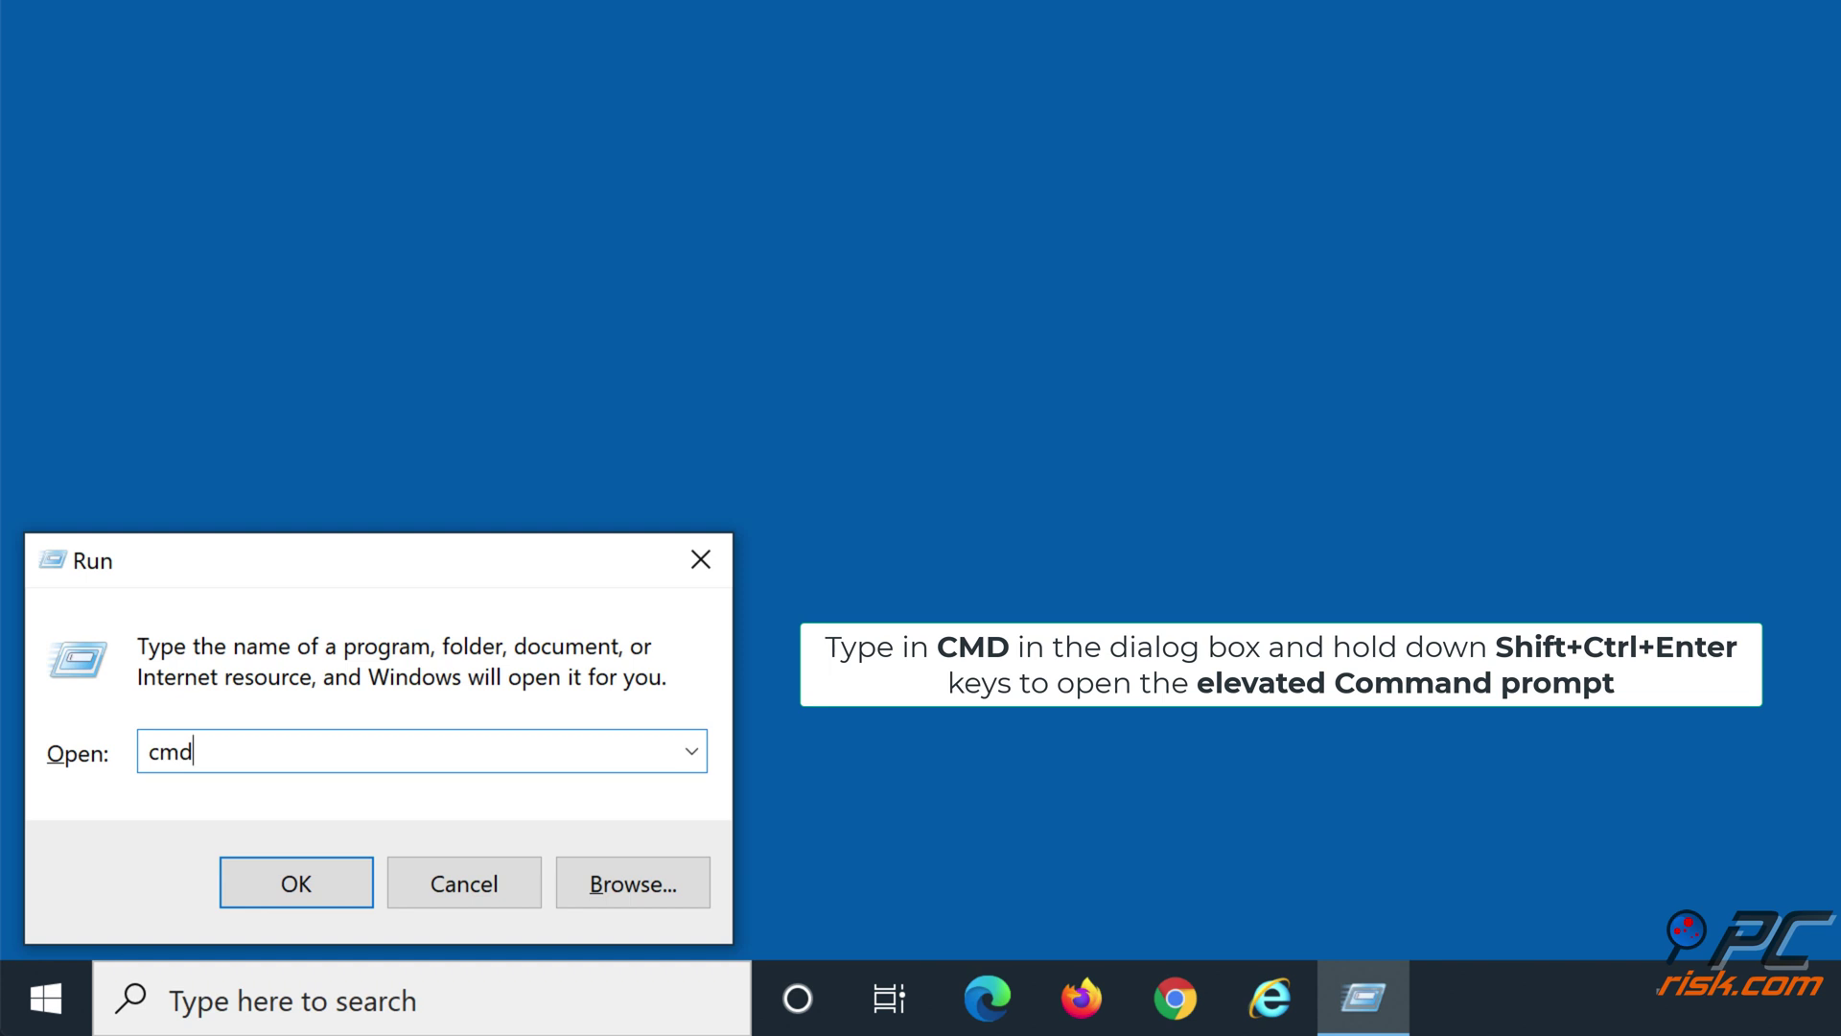
key(ctrl+shift+Return)
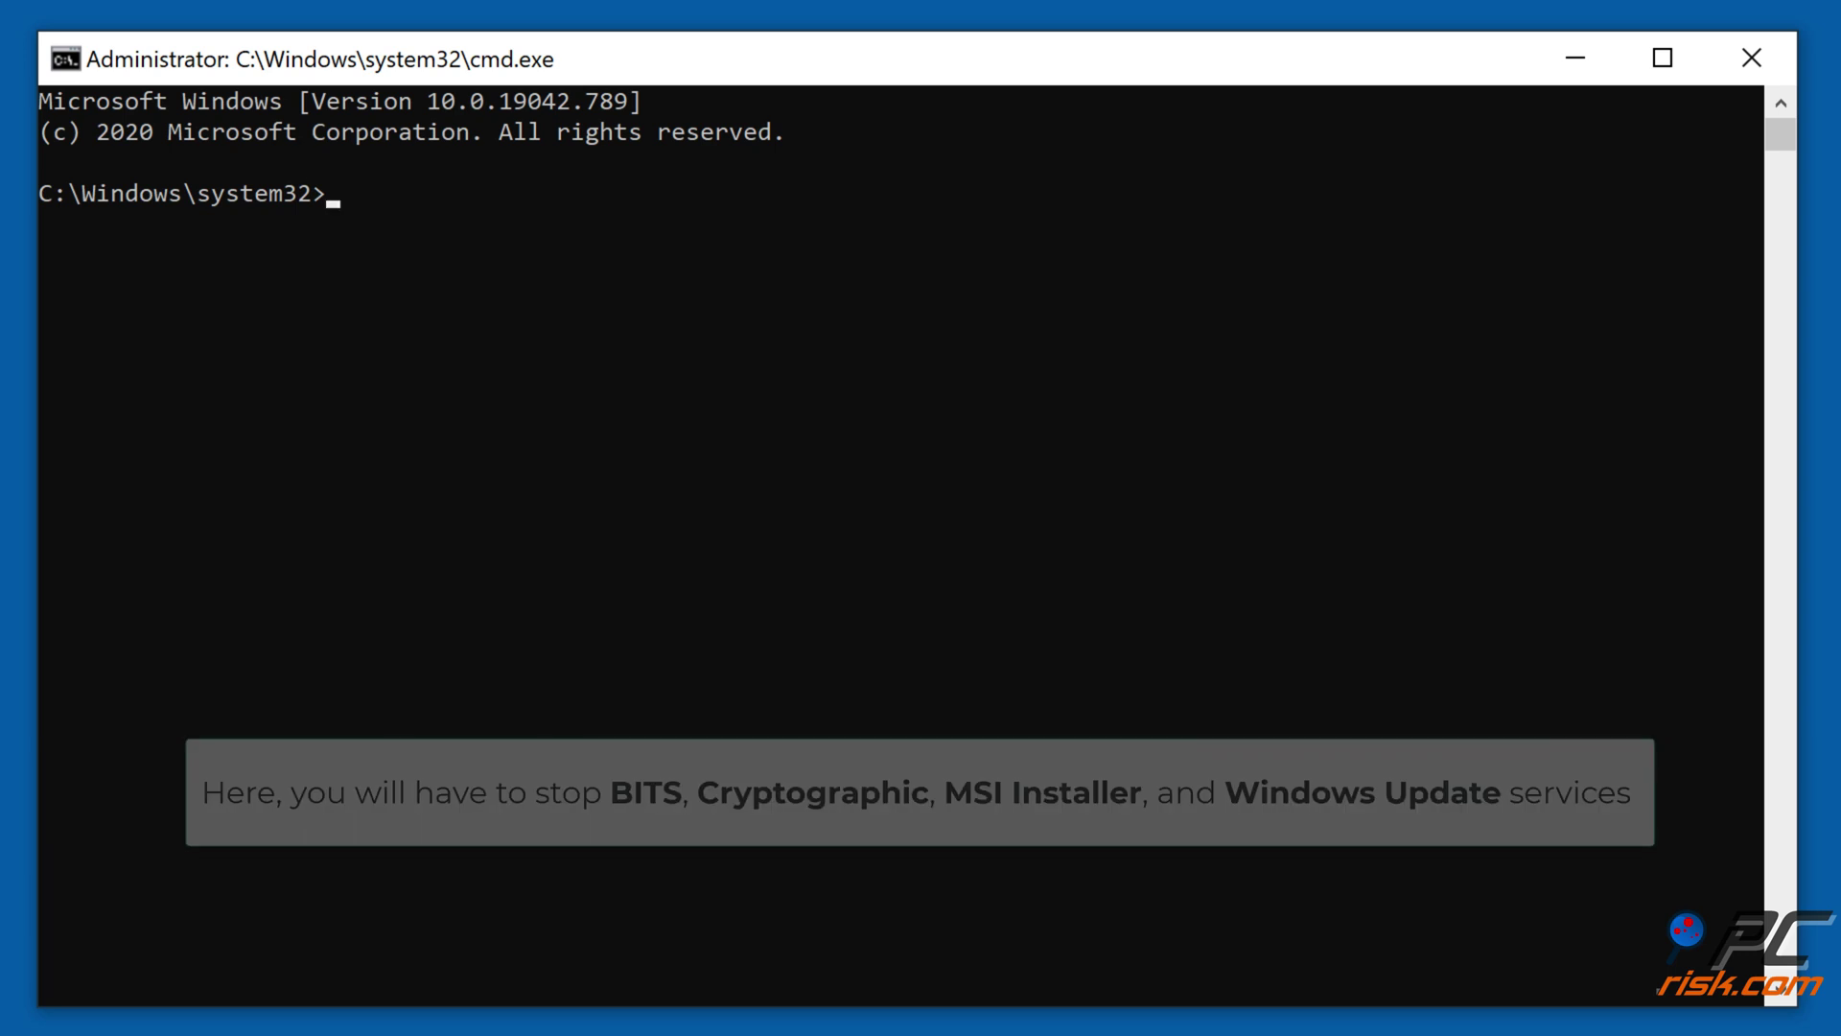
Stop the wuauserv, cryptsvc, bits and msiserver services with net stop
text(net stop wua)
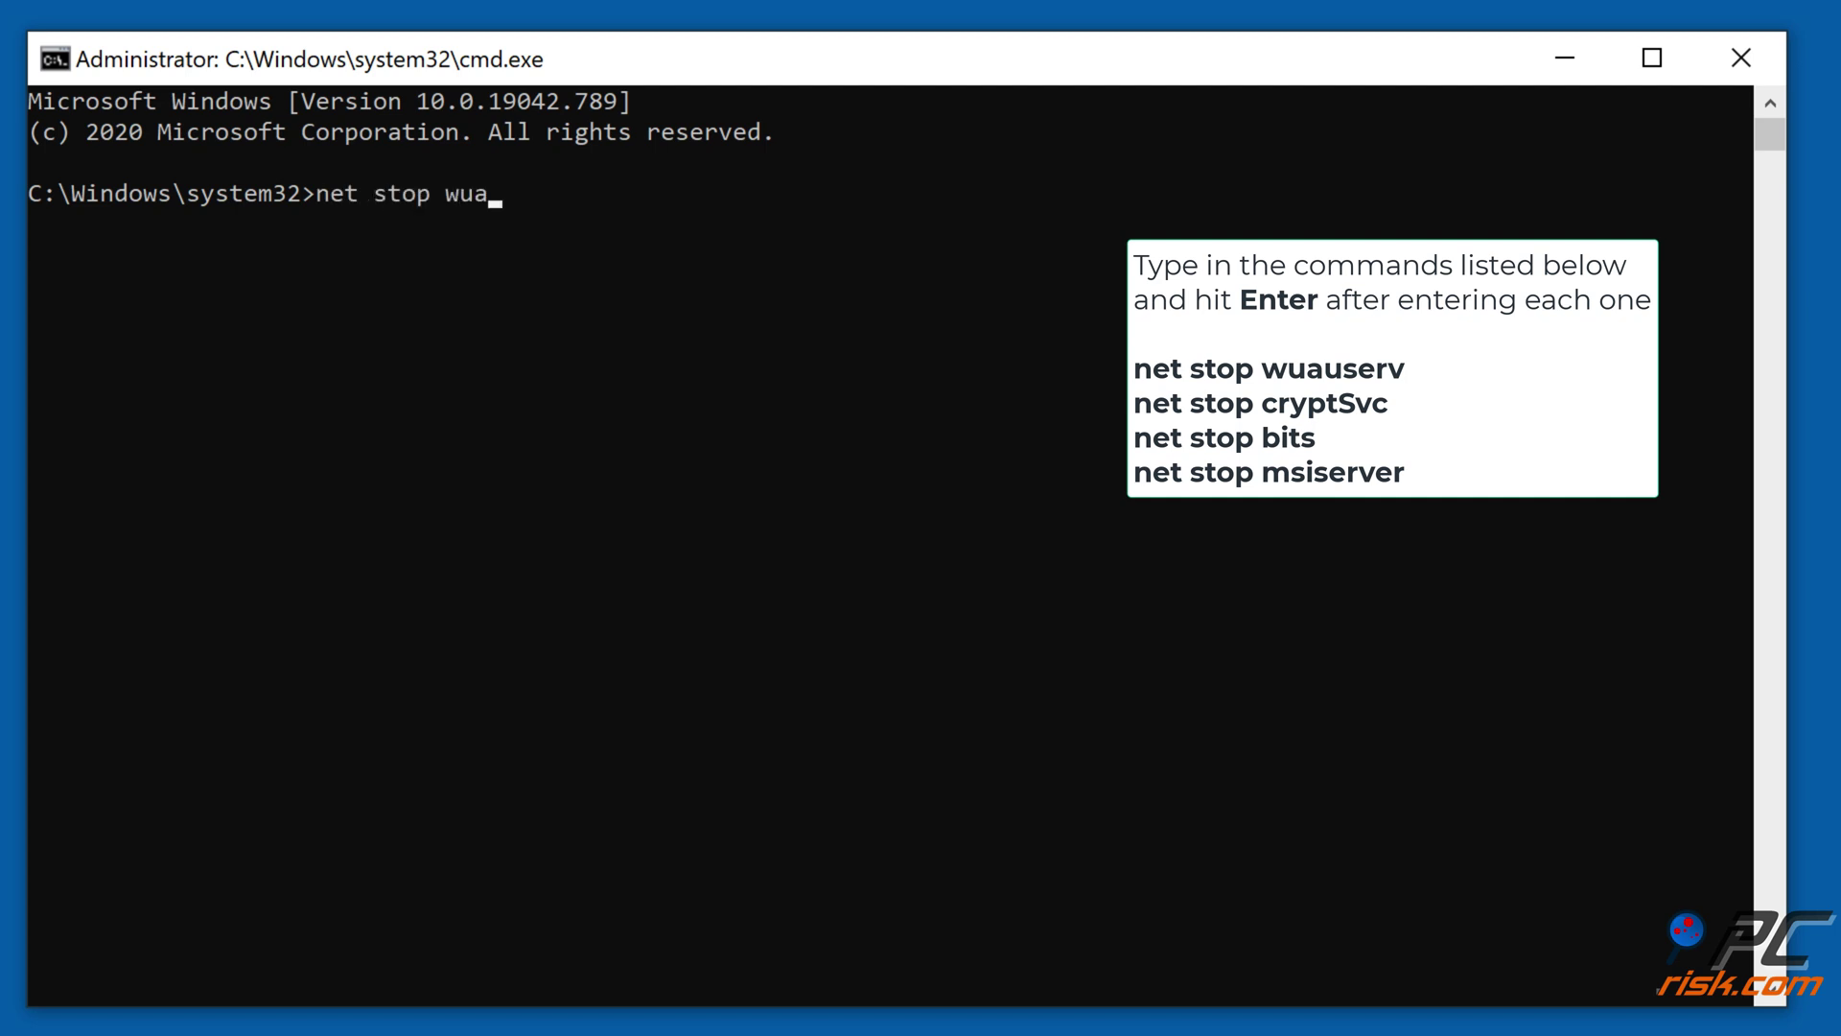
text(userv)
key(Return)
text(ne)
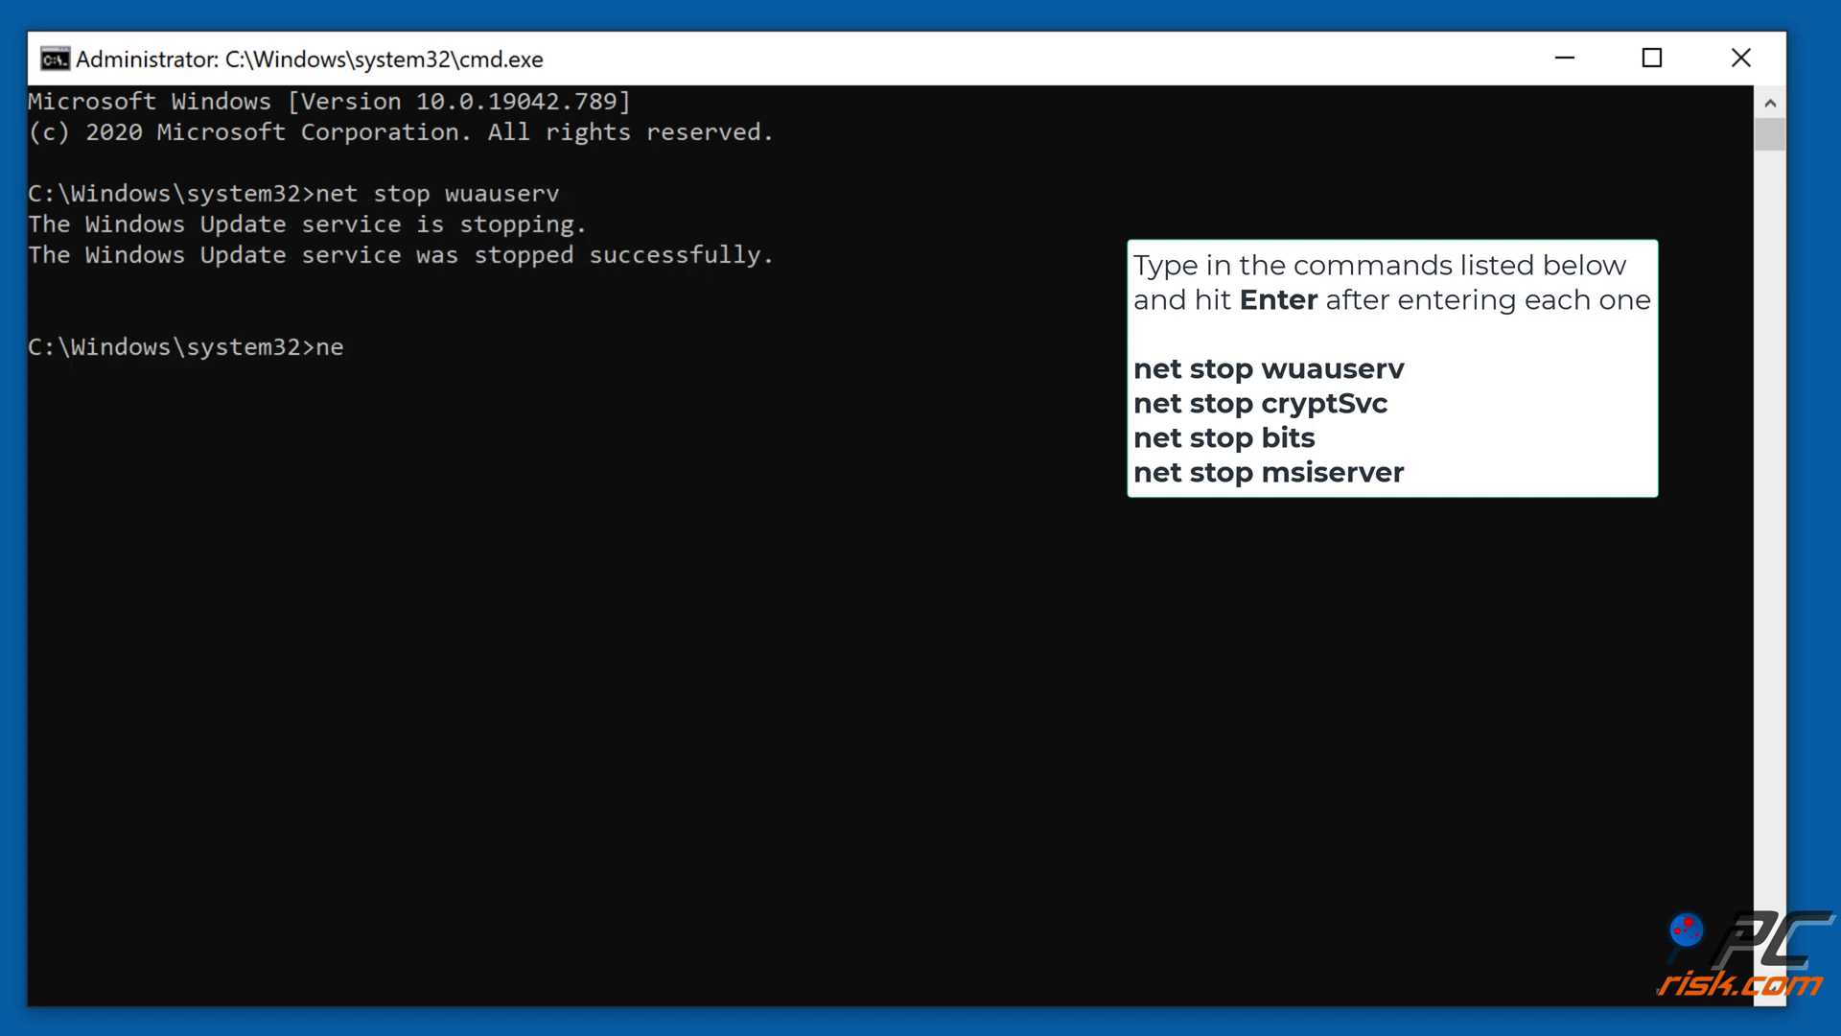
text(t stop cryptsv)
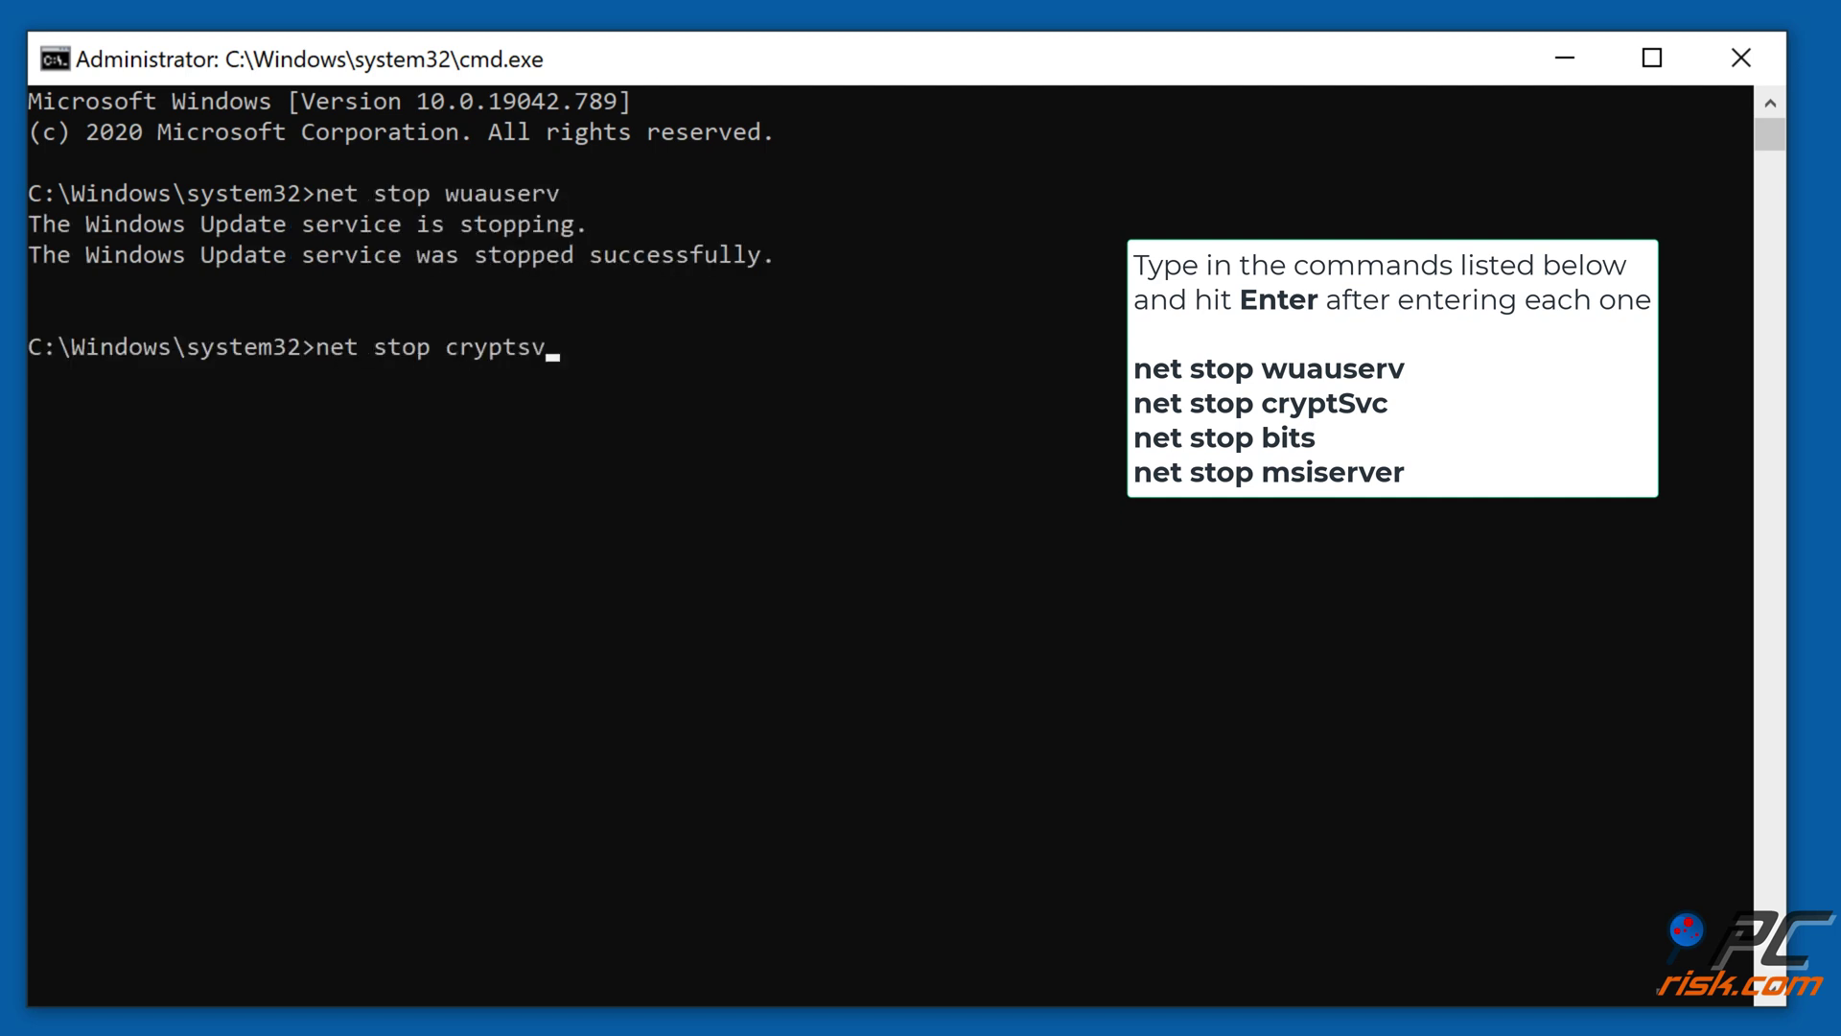
text(c)
key(Return)
text(net stop)
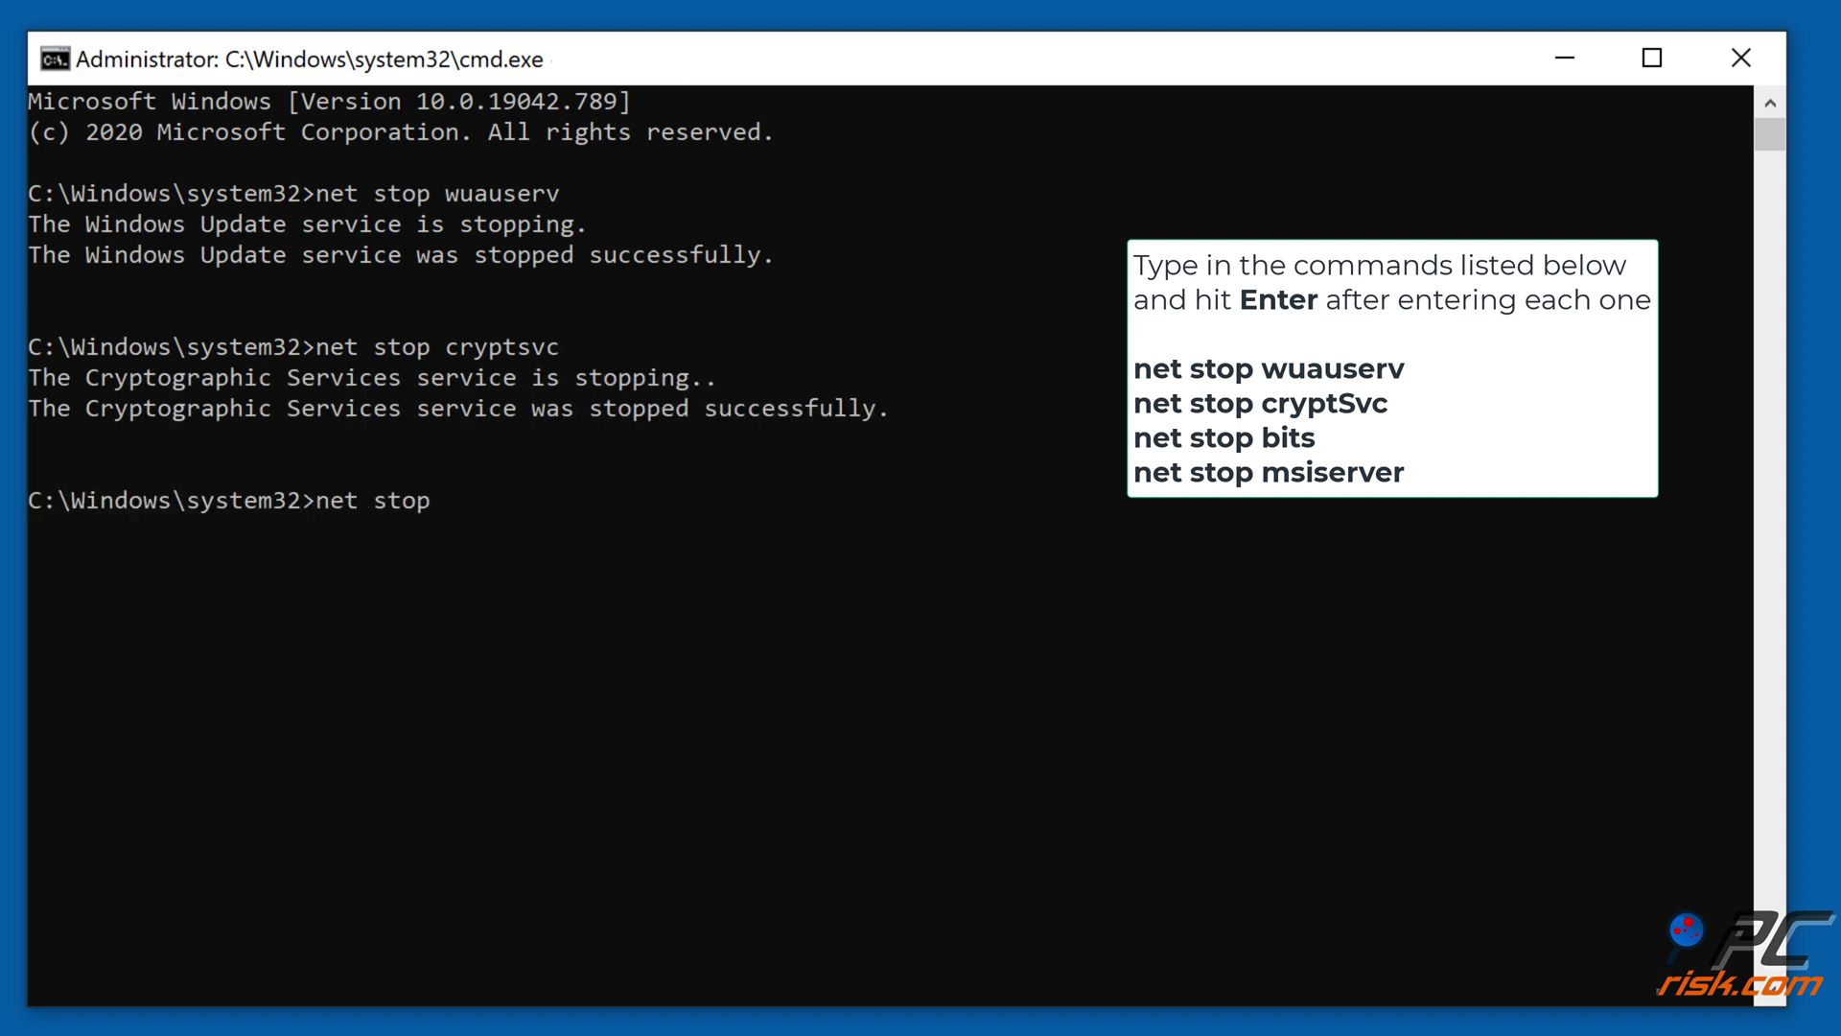
text( bits)
key(Return)
text(net s)
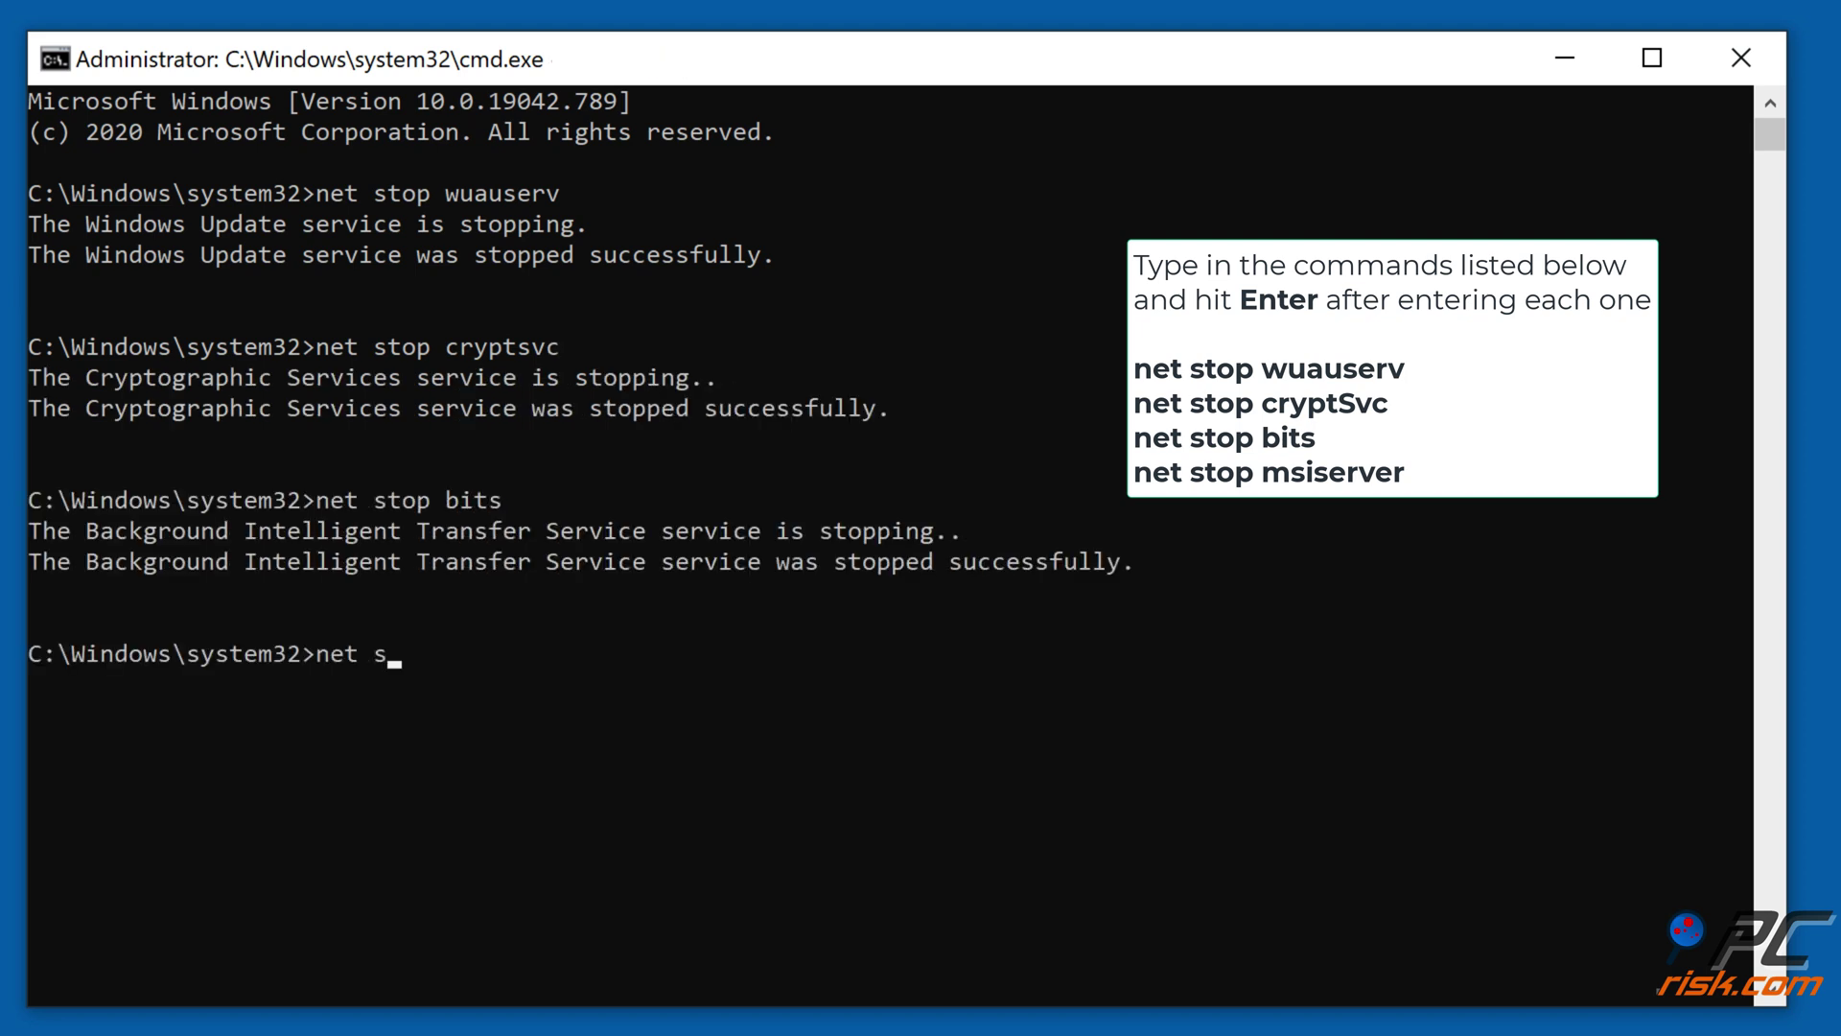
text(top msiserver)
key(Return)
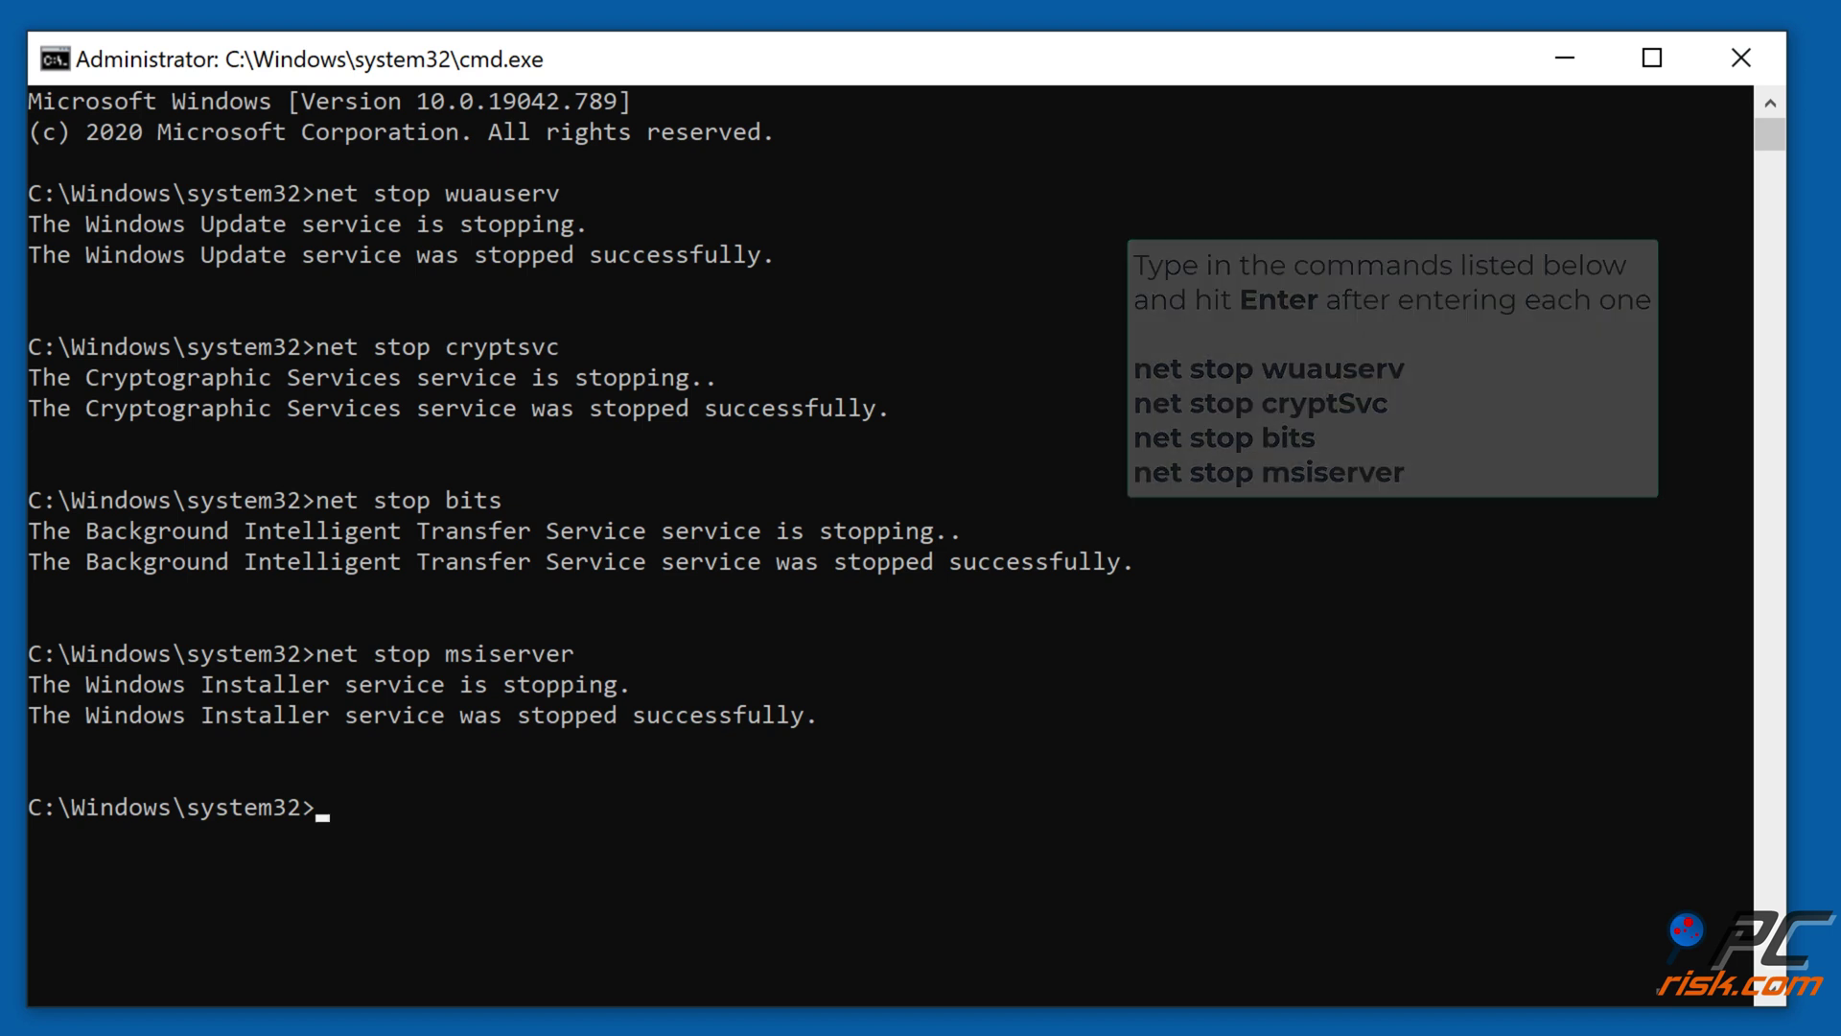
Rename SoftwareDistribution to SoftwareDistribution.old and catroot2 to Catroot2.old
text(ren c:)
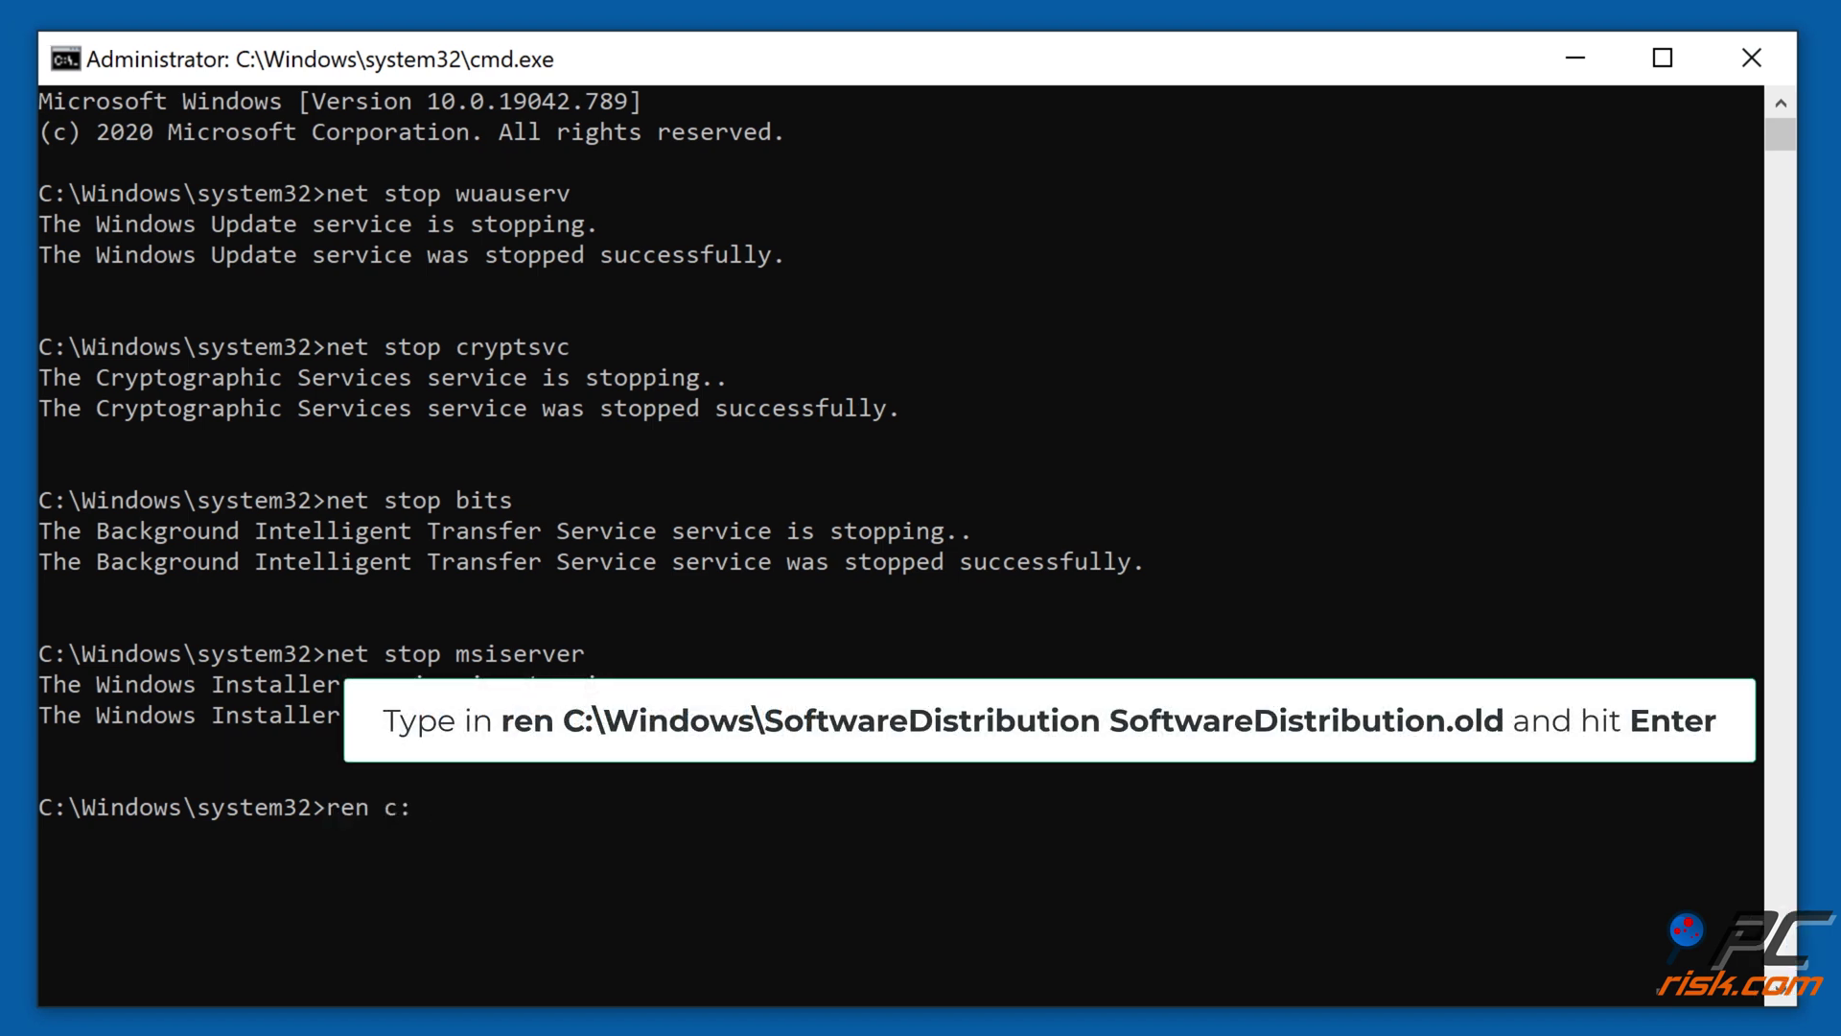
text(\windows)
text(\softwaredistribu)
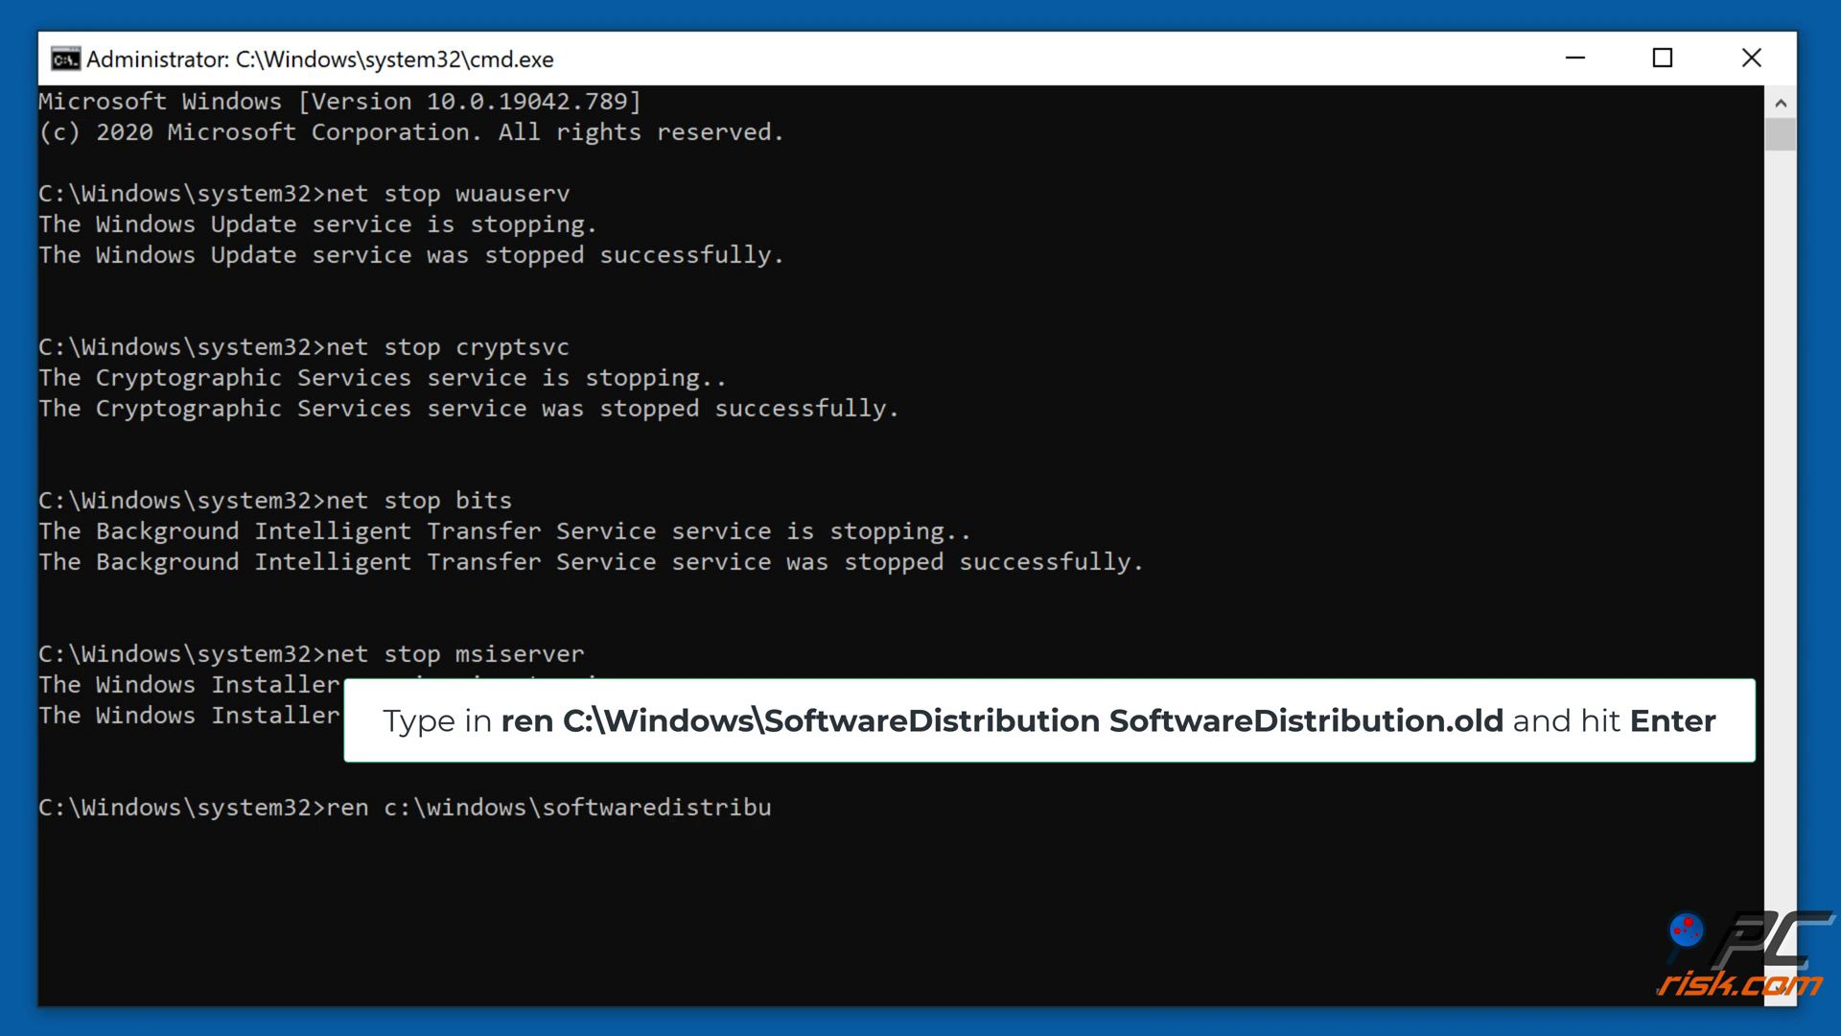
text(tion Soft)
text(wareDistribution)
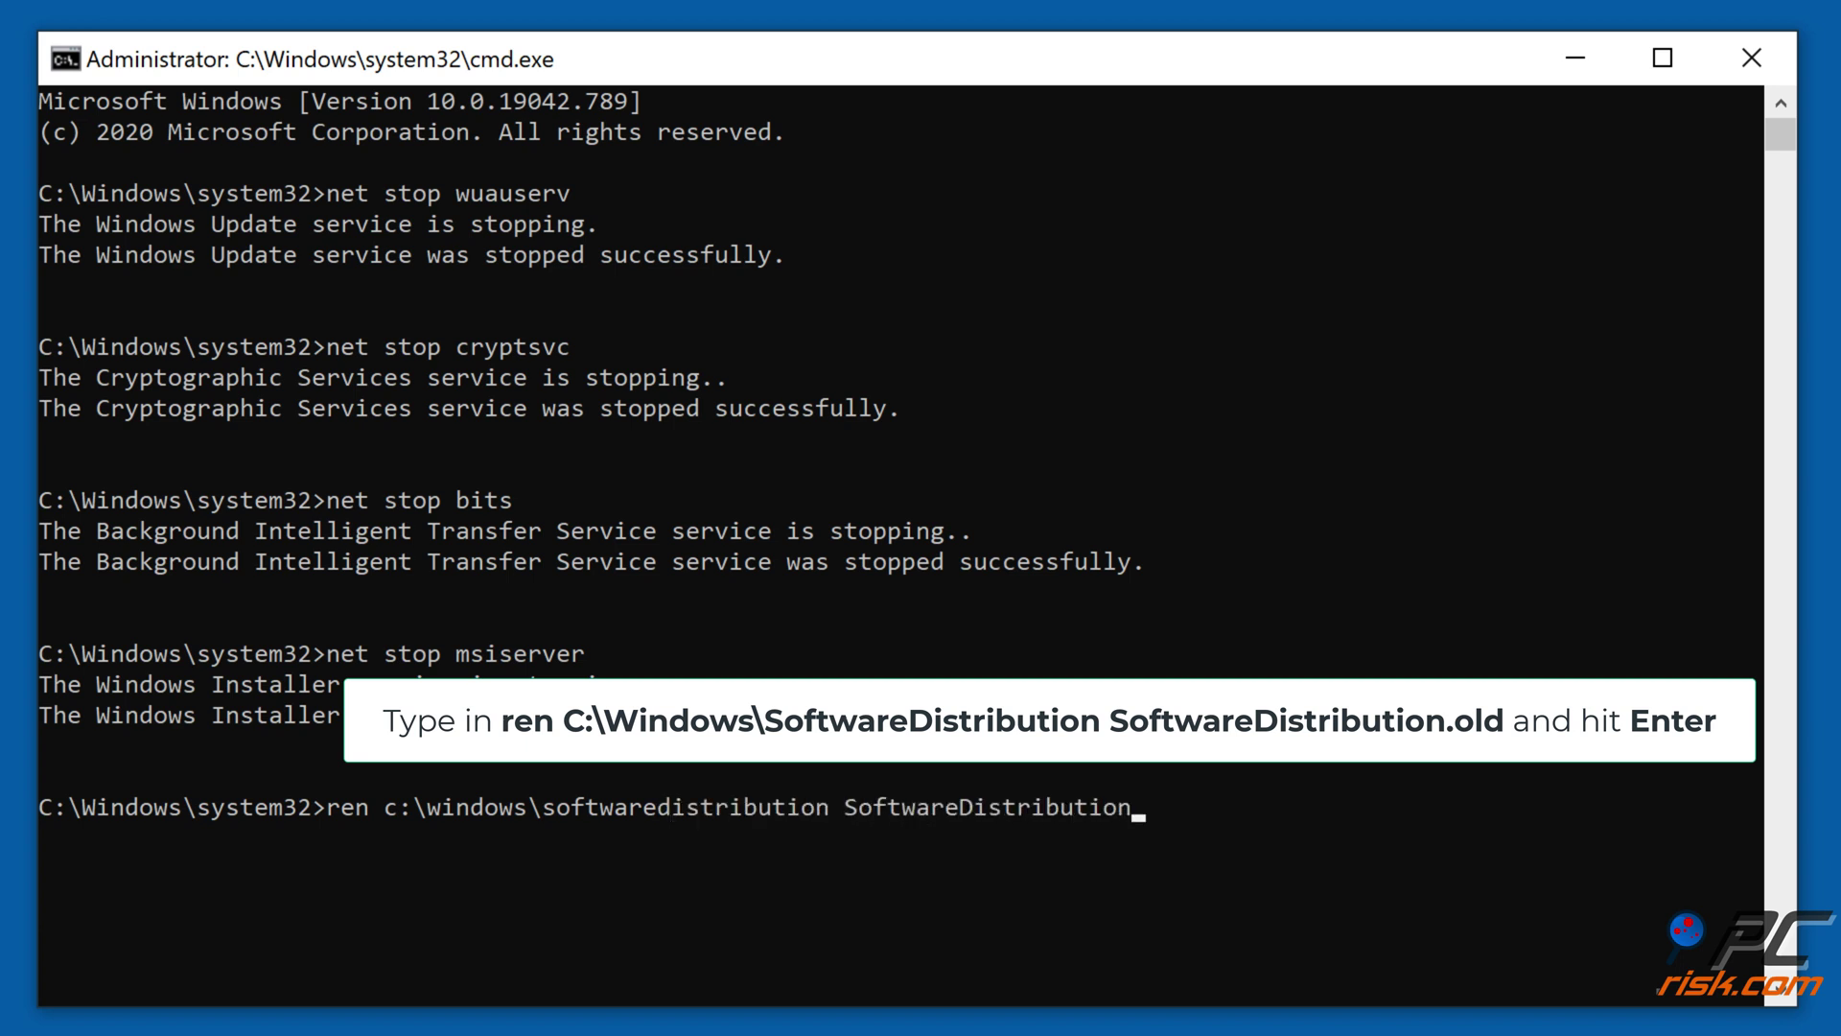
text(.old)
key(Return)
text(re)
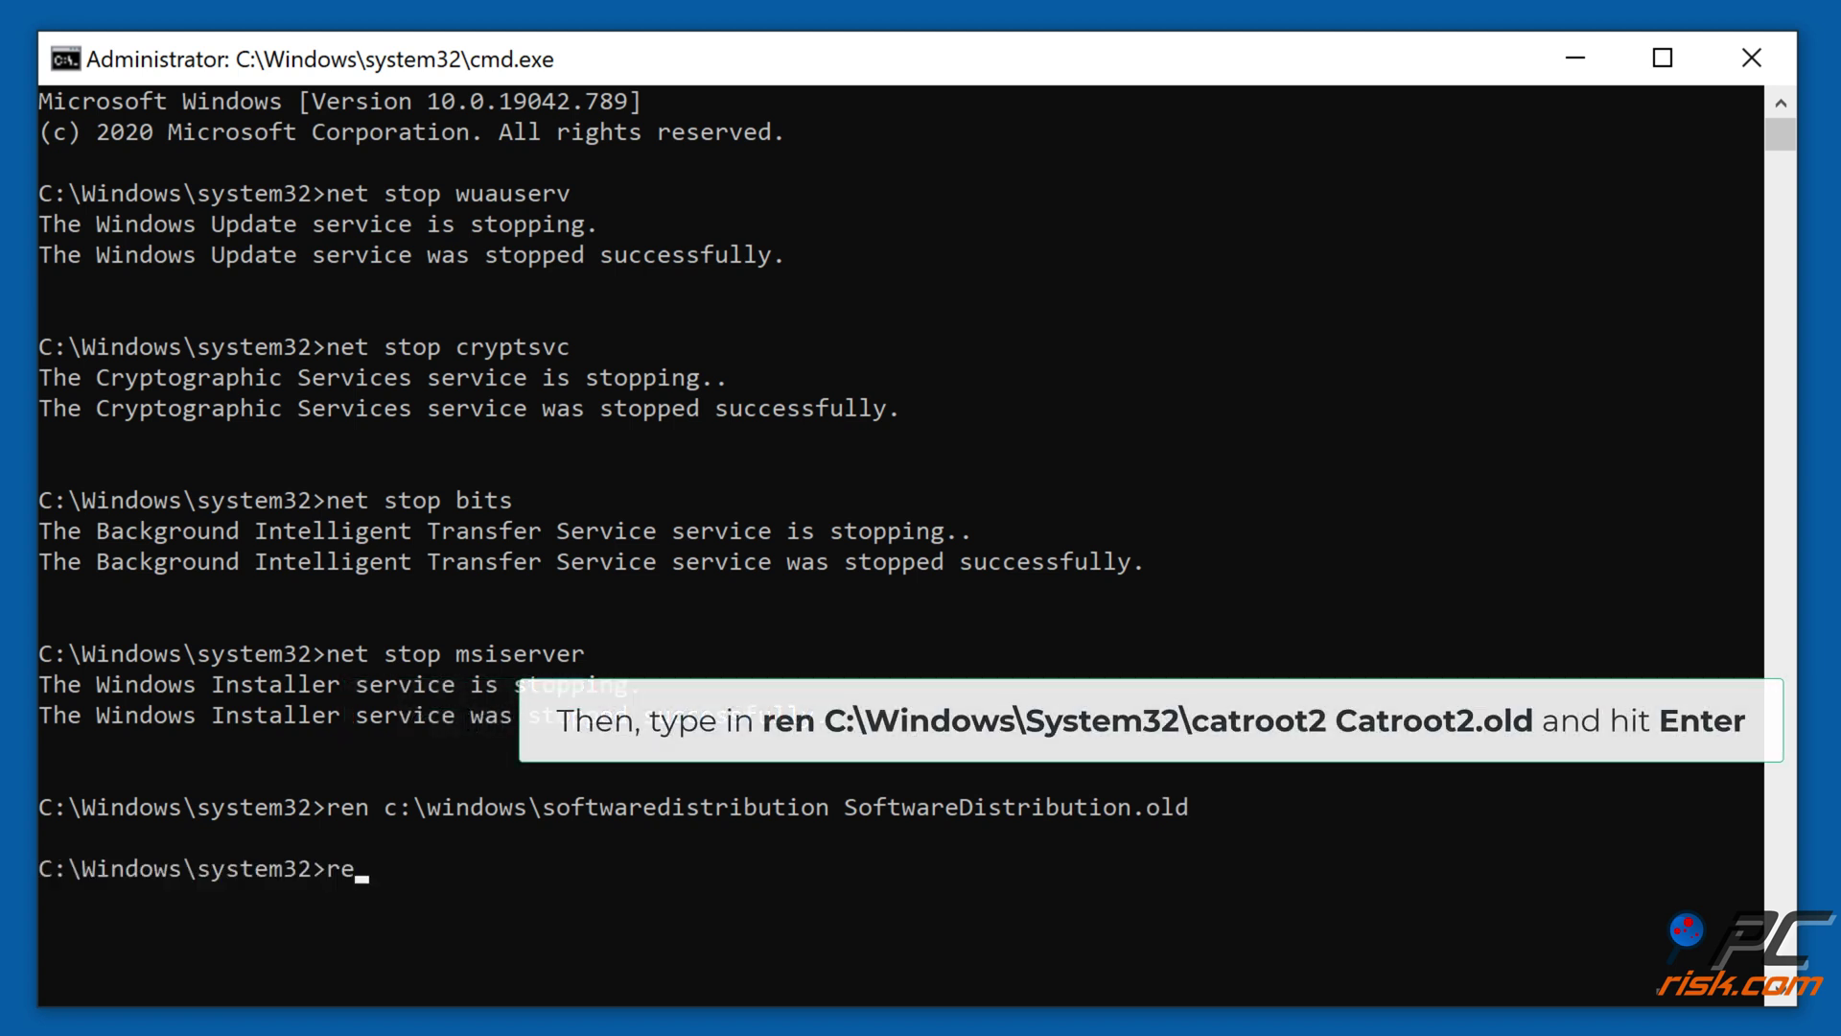
text(n c:\)
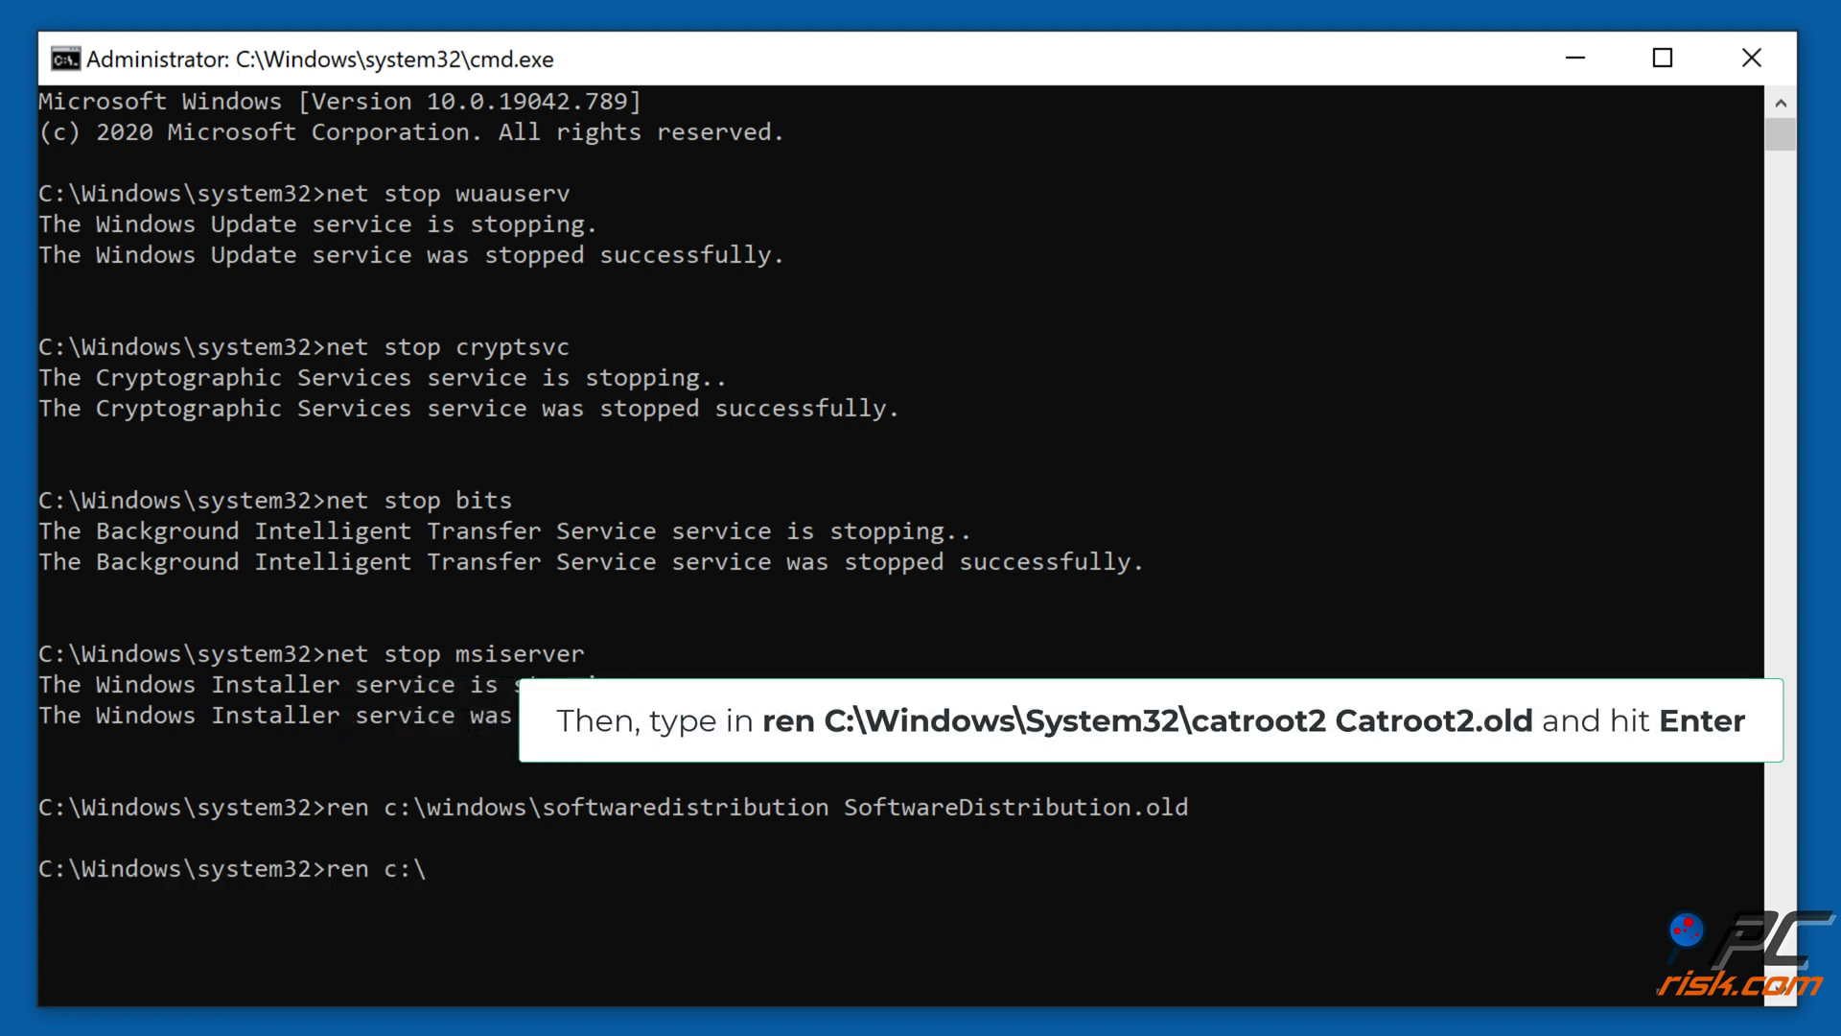
text(windows\system32)
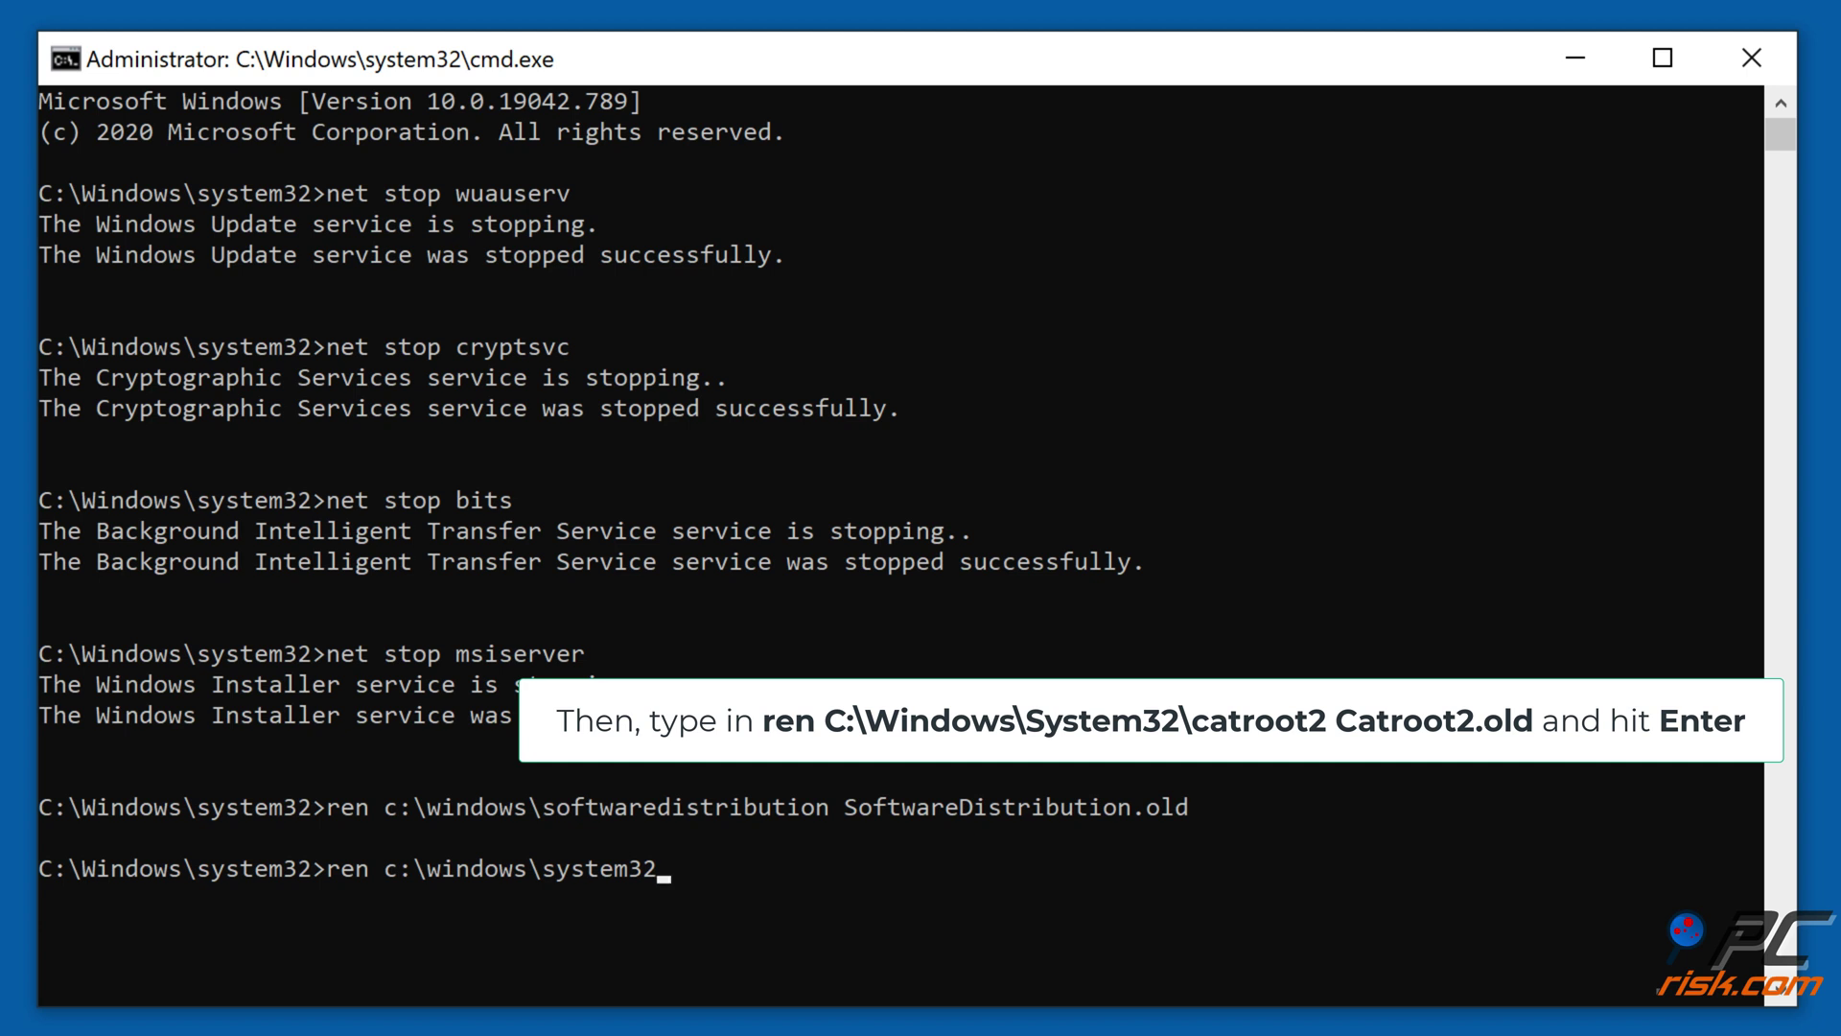
text(\)
text(catroot2)
text( Catroot2.old)
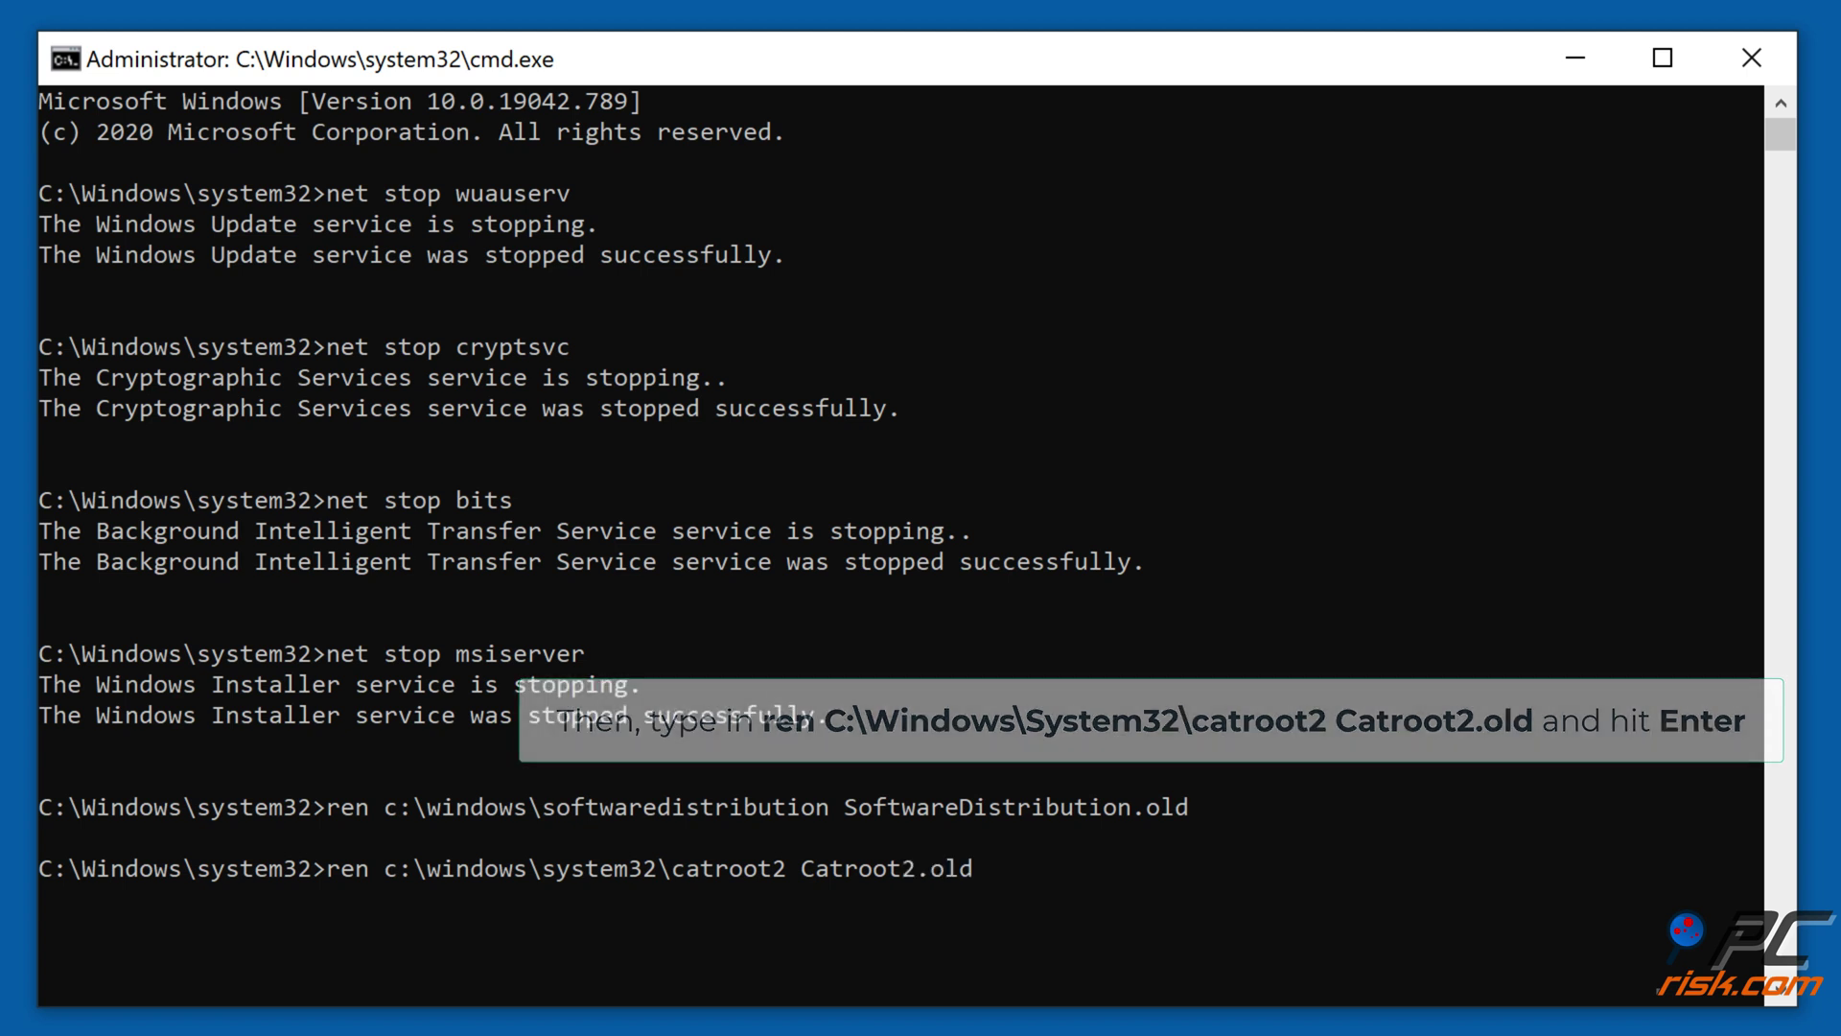
key(Return)
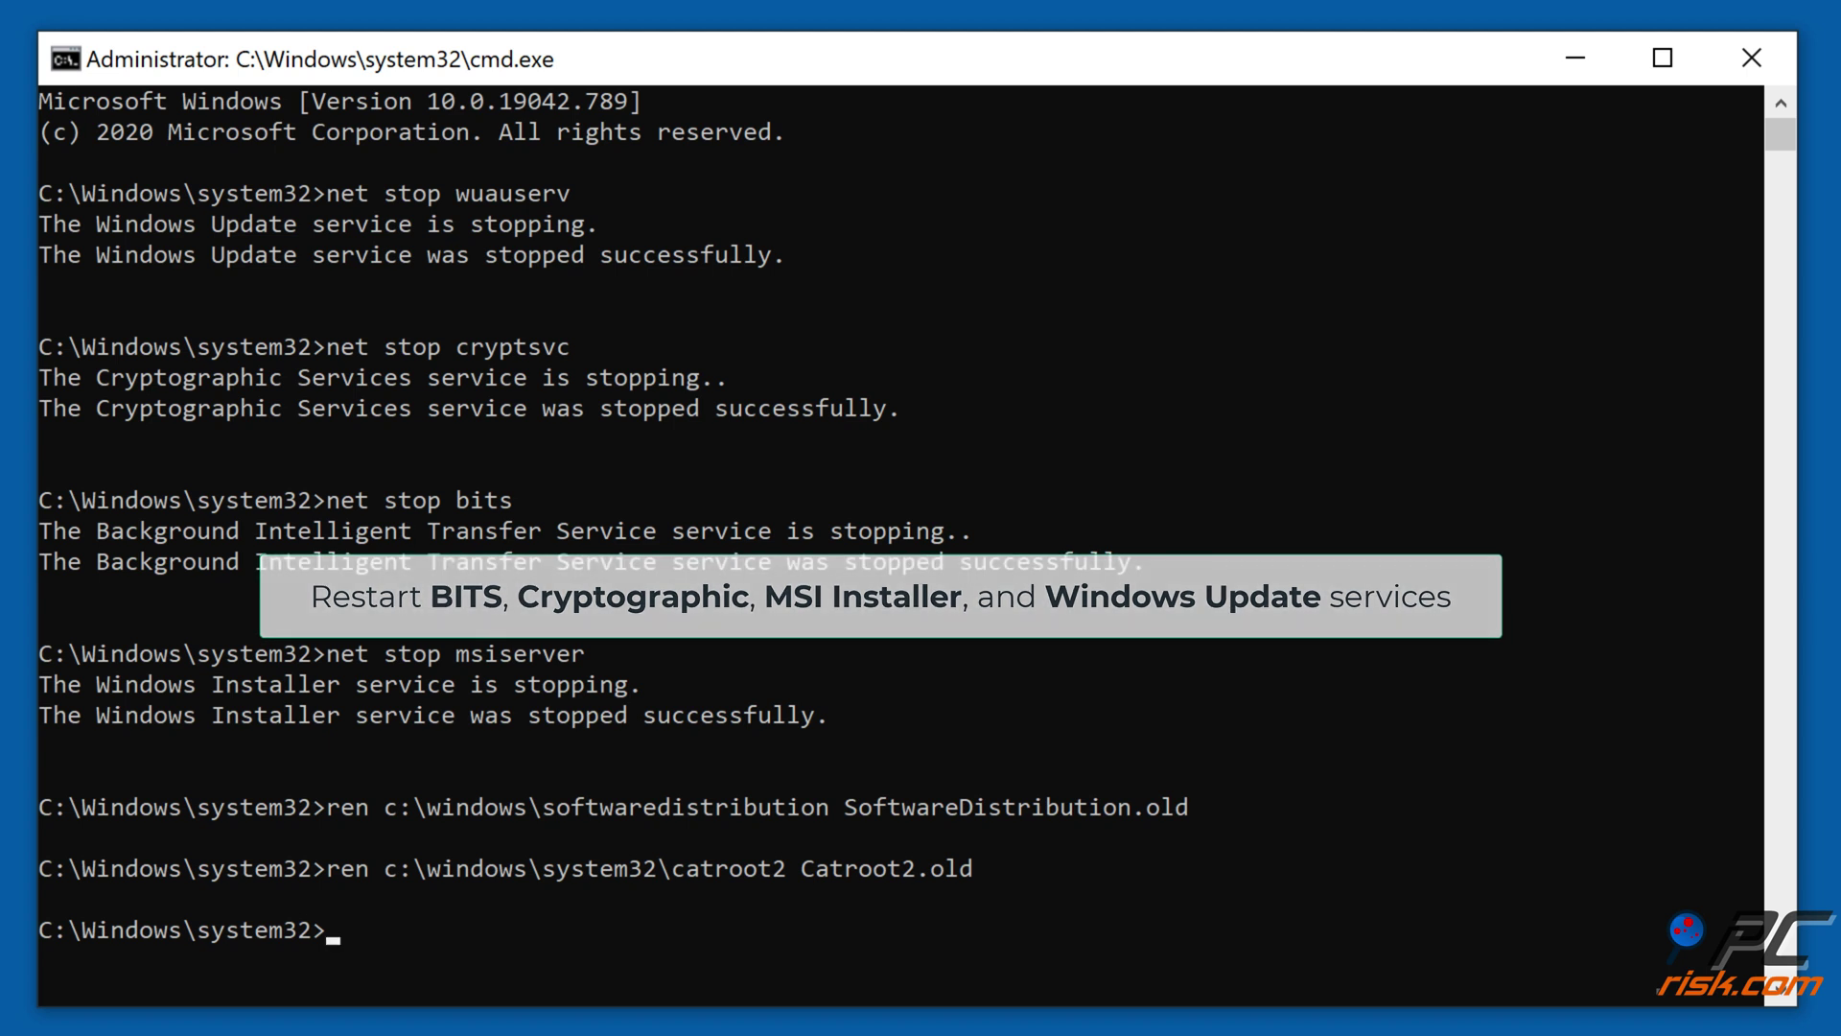
Restart the wuauserv, cryptsvc, bits and msiserver services with net start
text(net start)
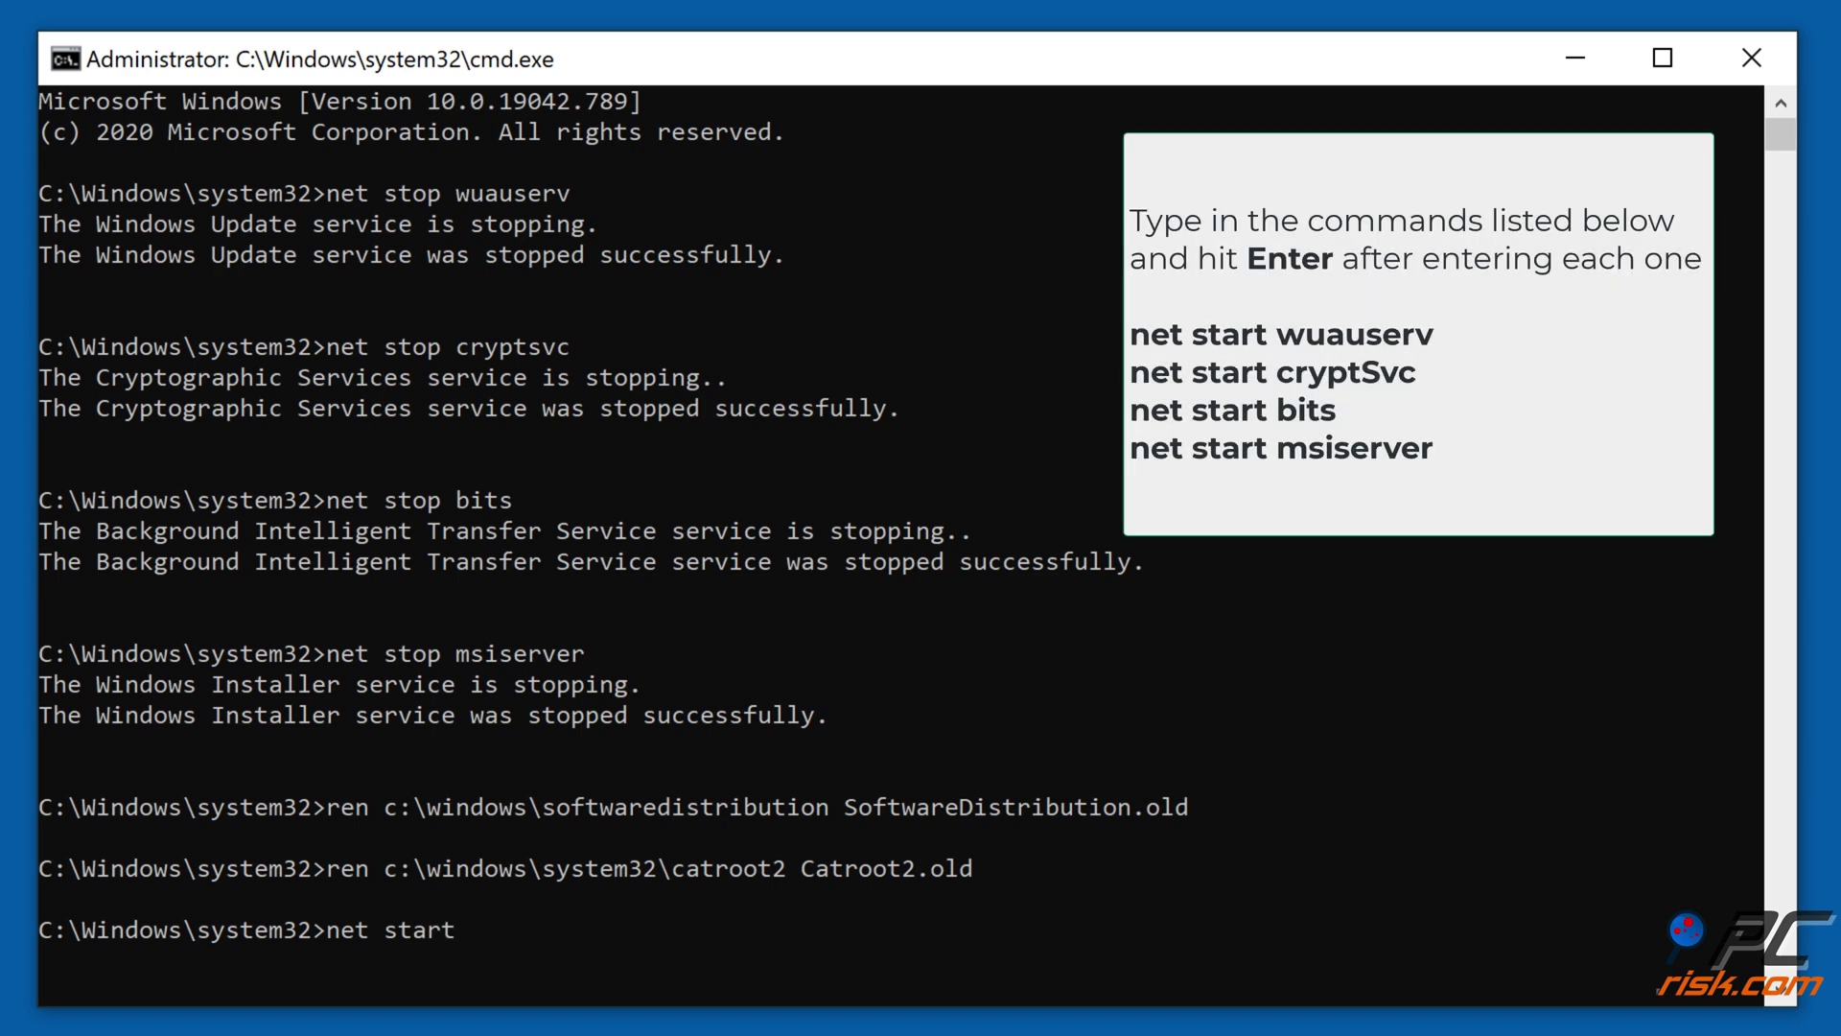
text( wuauserv)
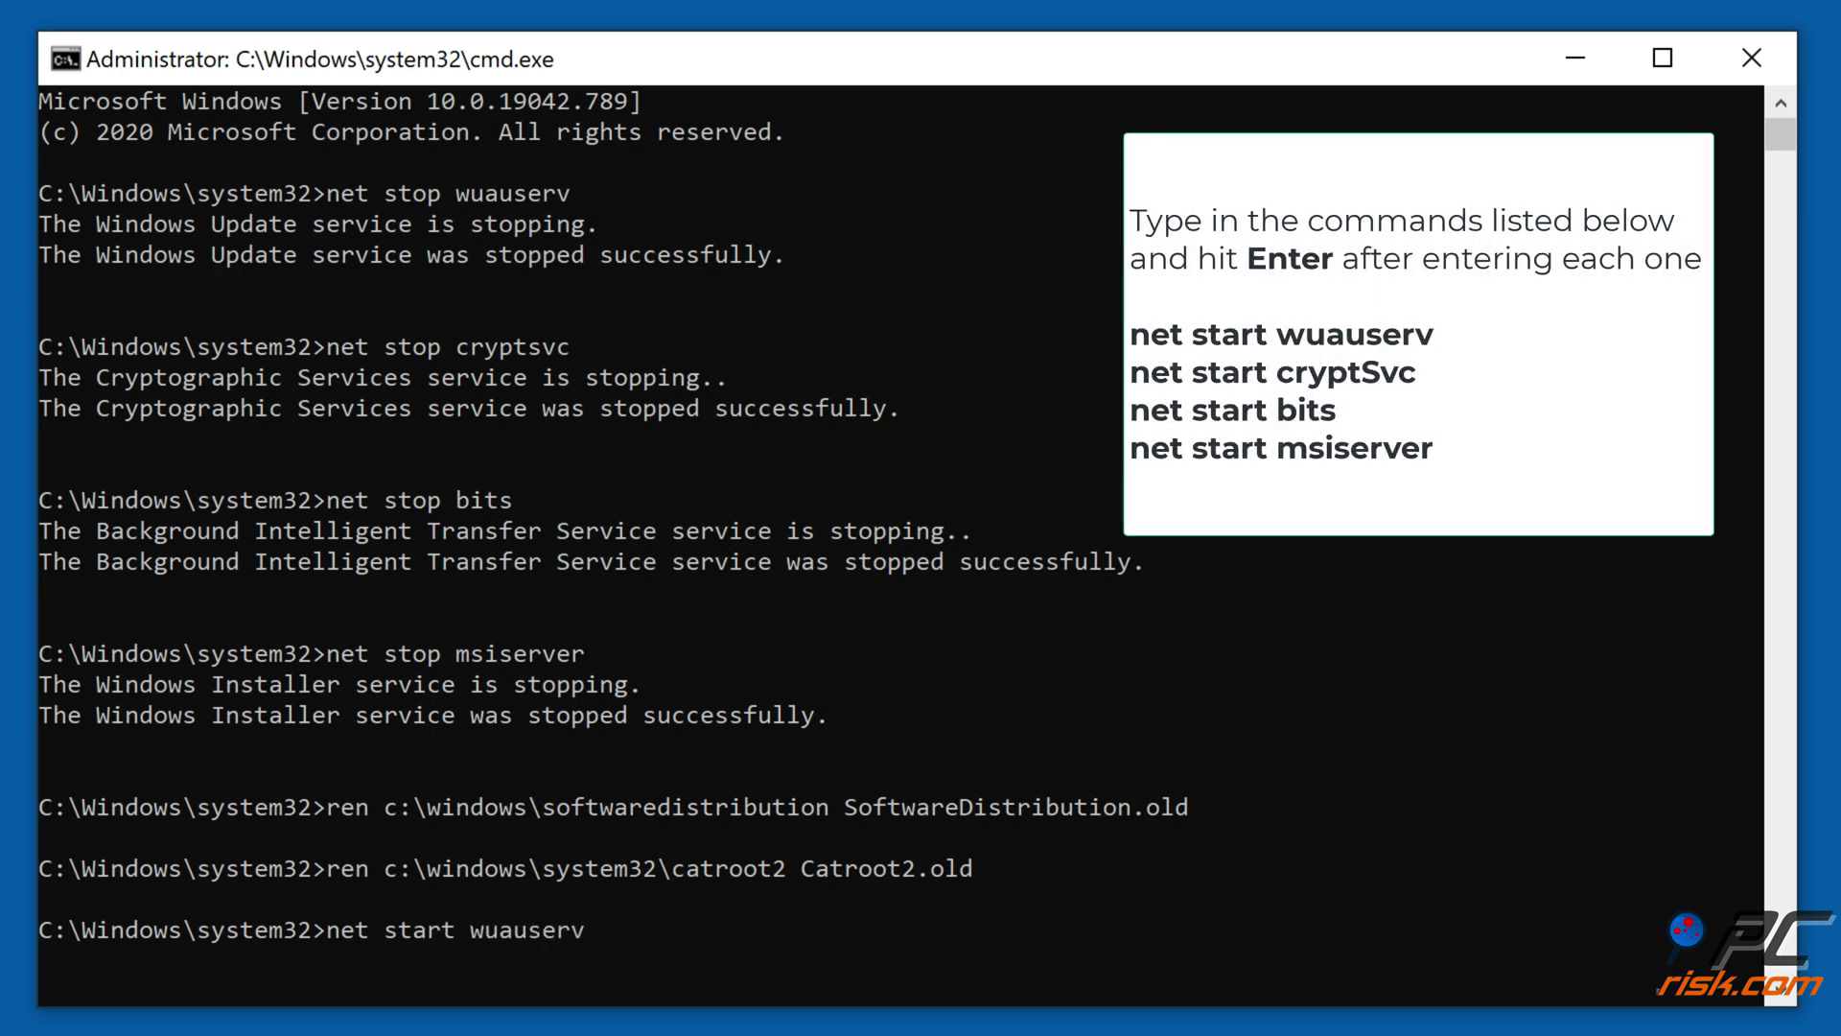
key(Return)
text(net st)
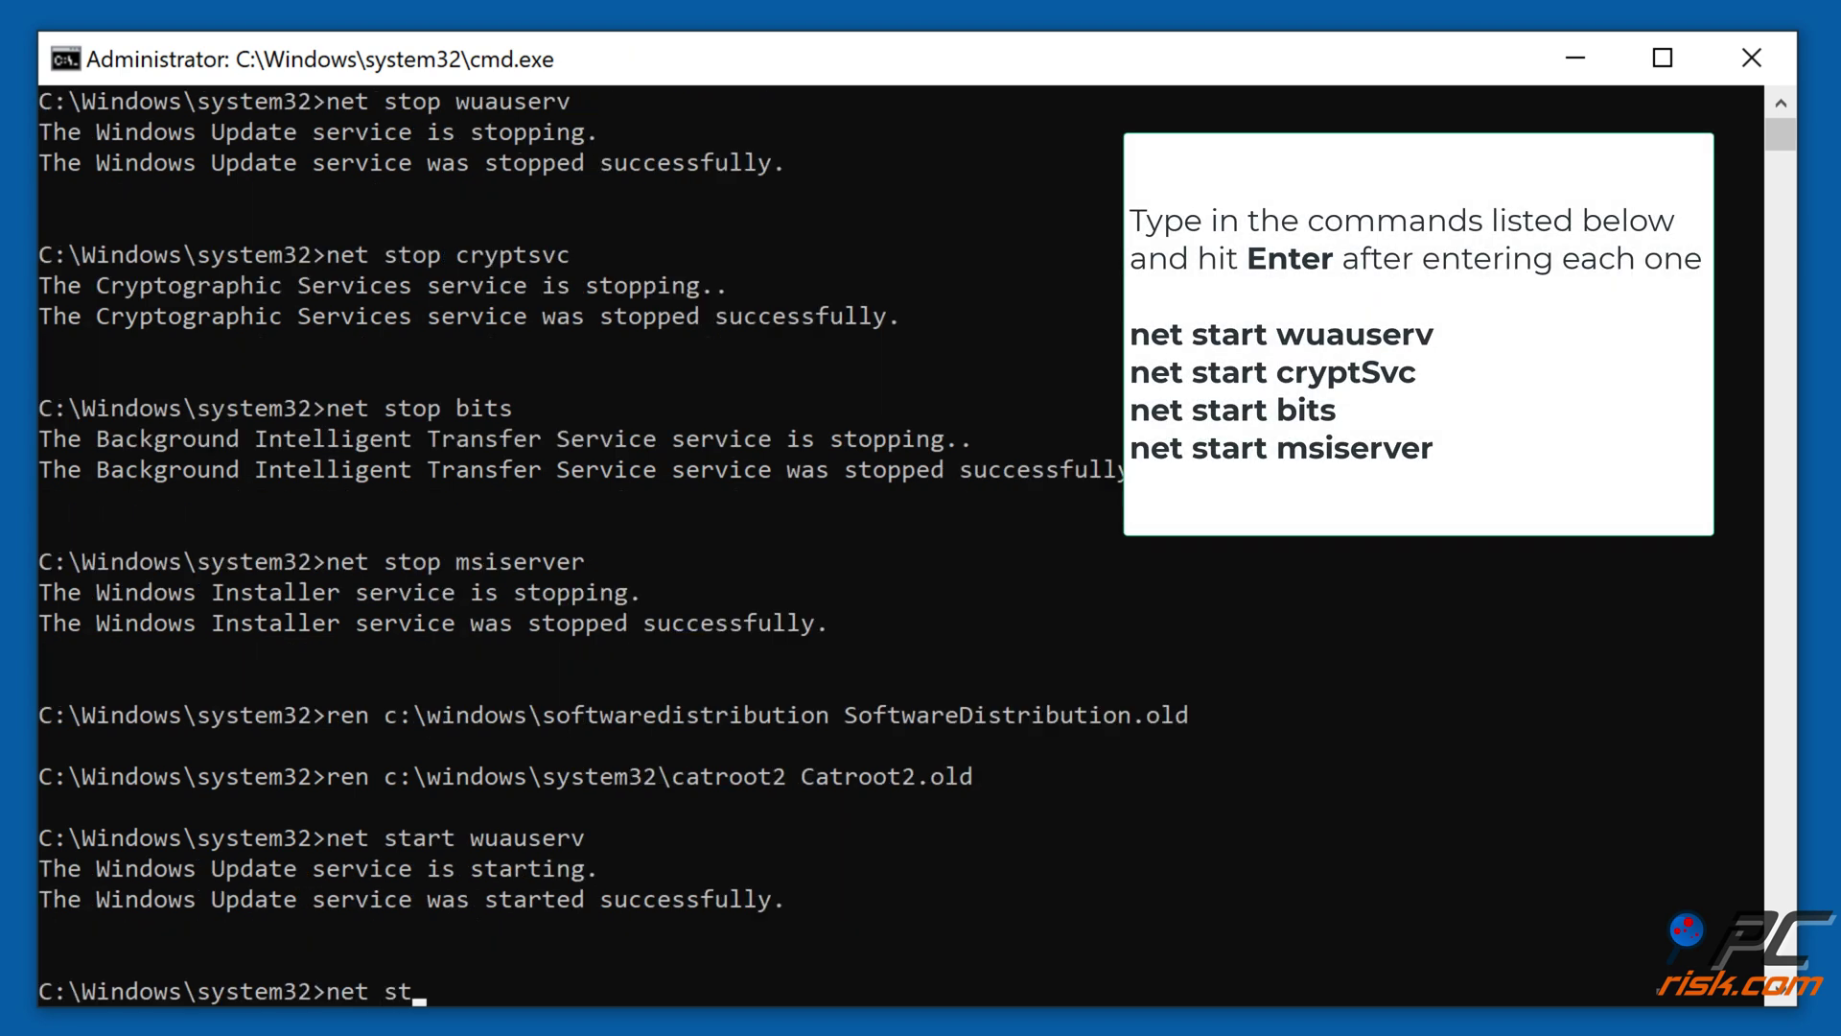
text(art cryptsvc)
key(Return)
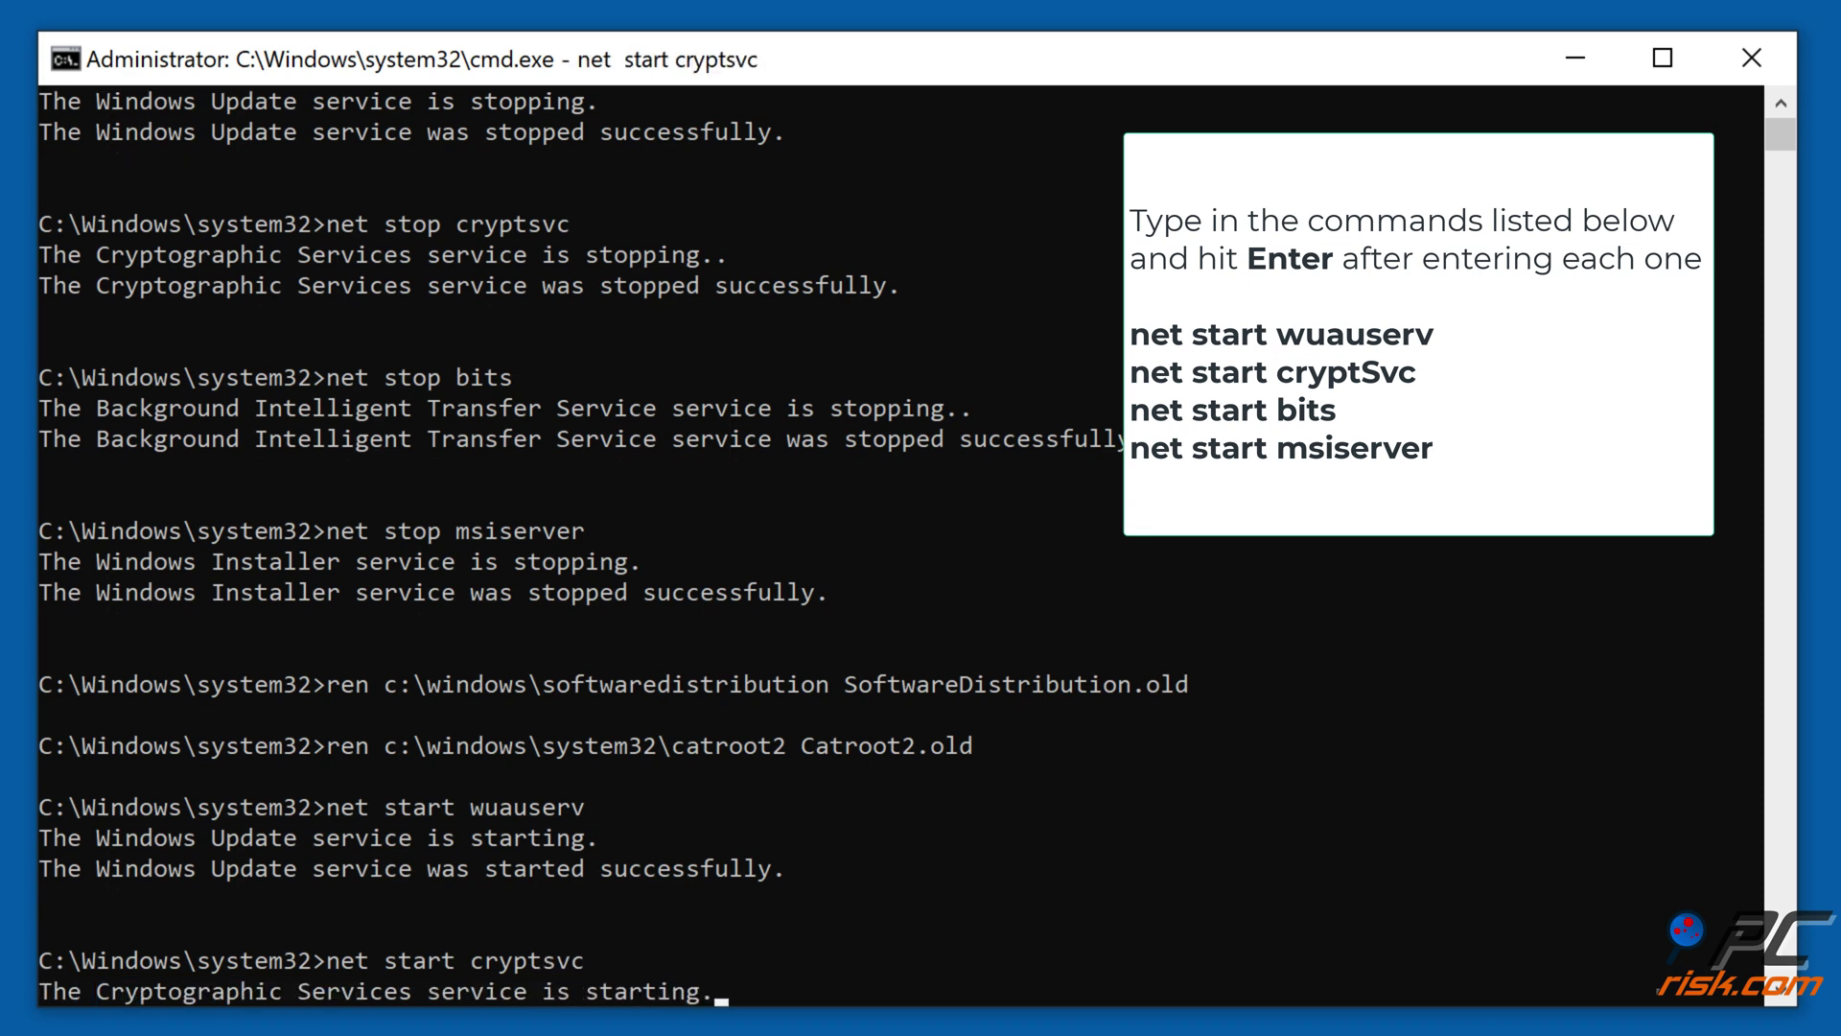
text(net s)
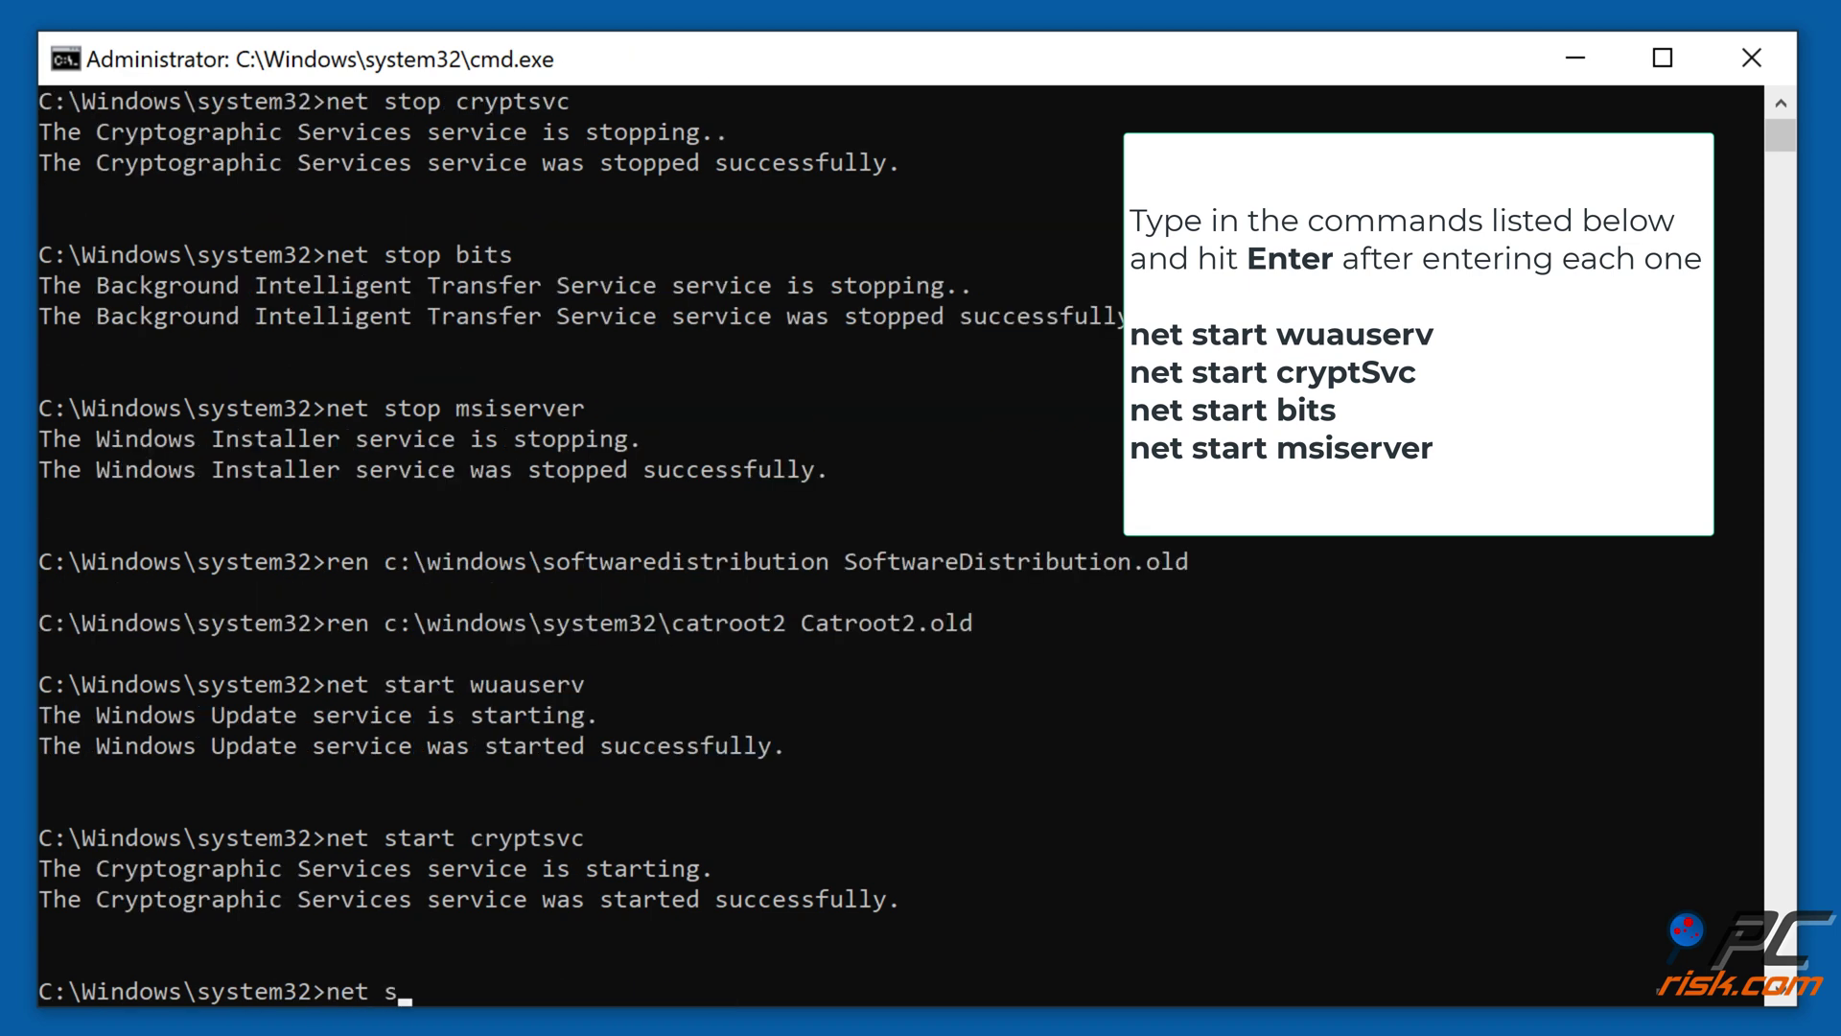
text(tart bits)
key(Return)
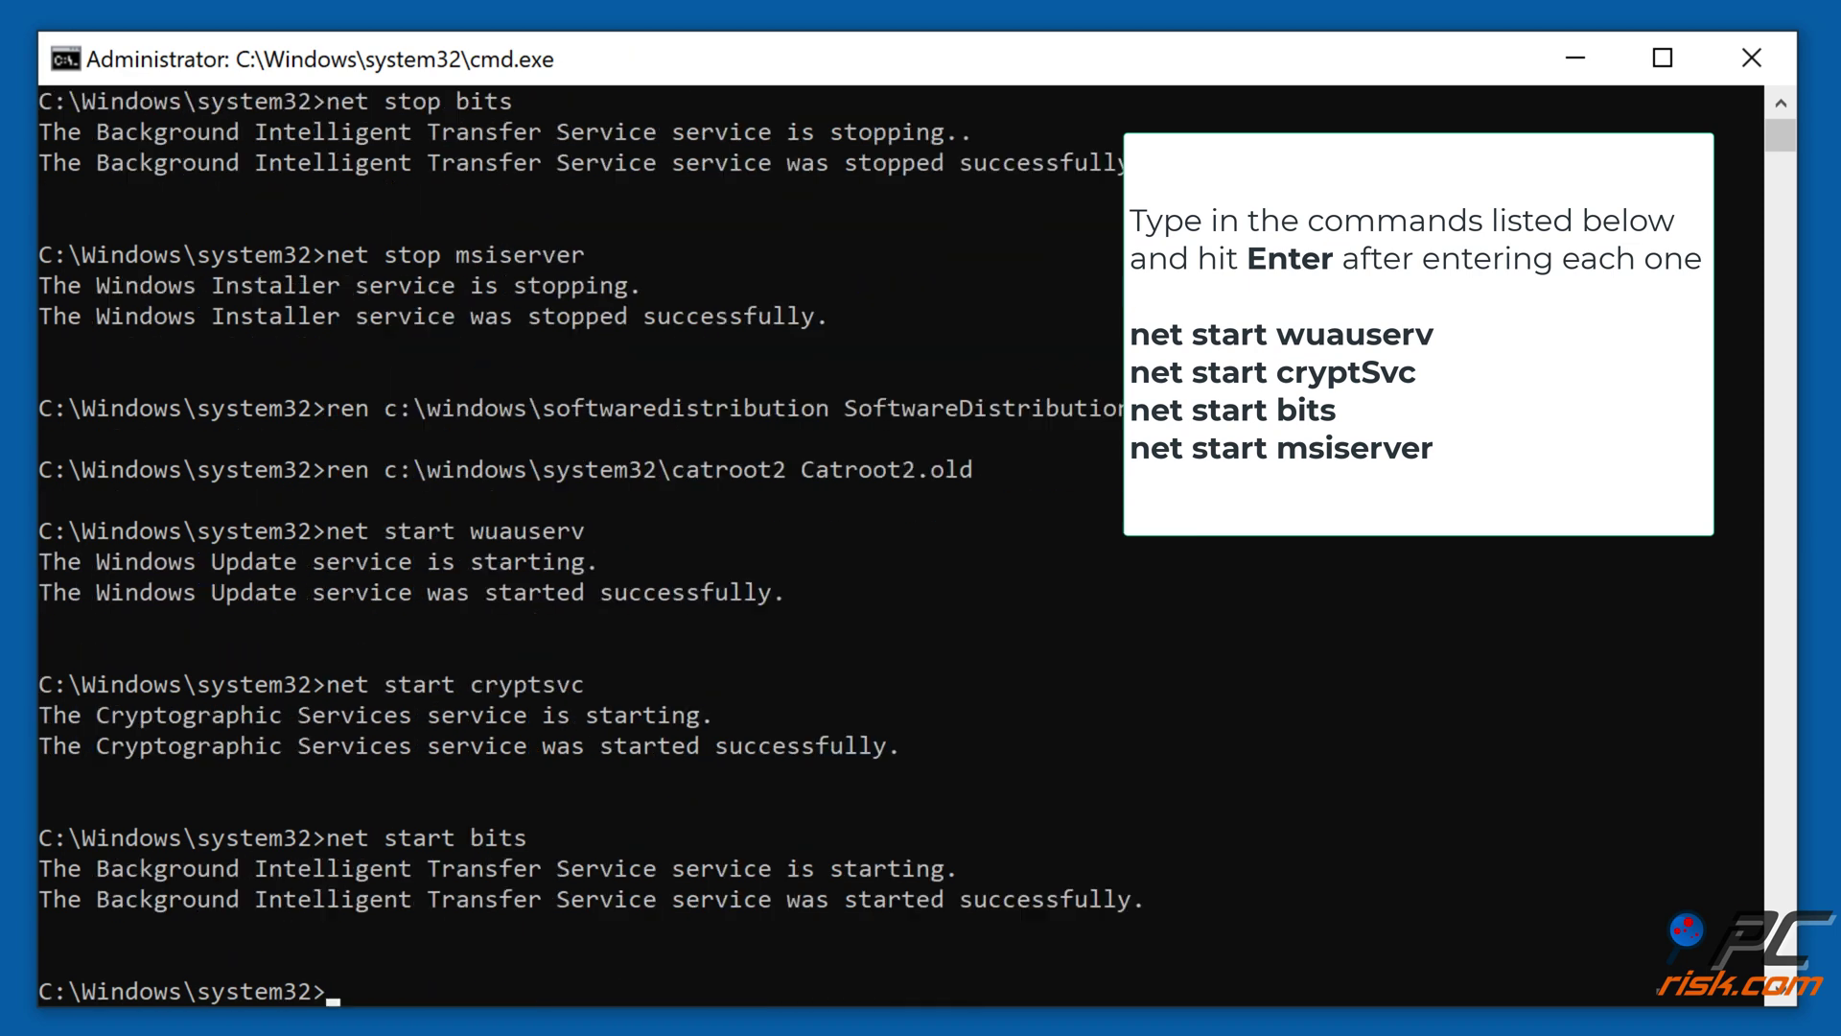
text(net start msis)
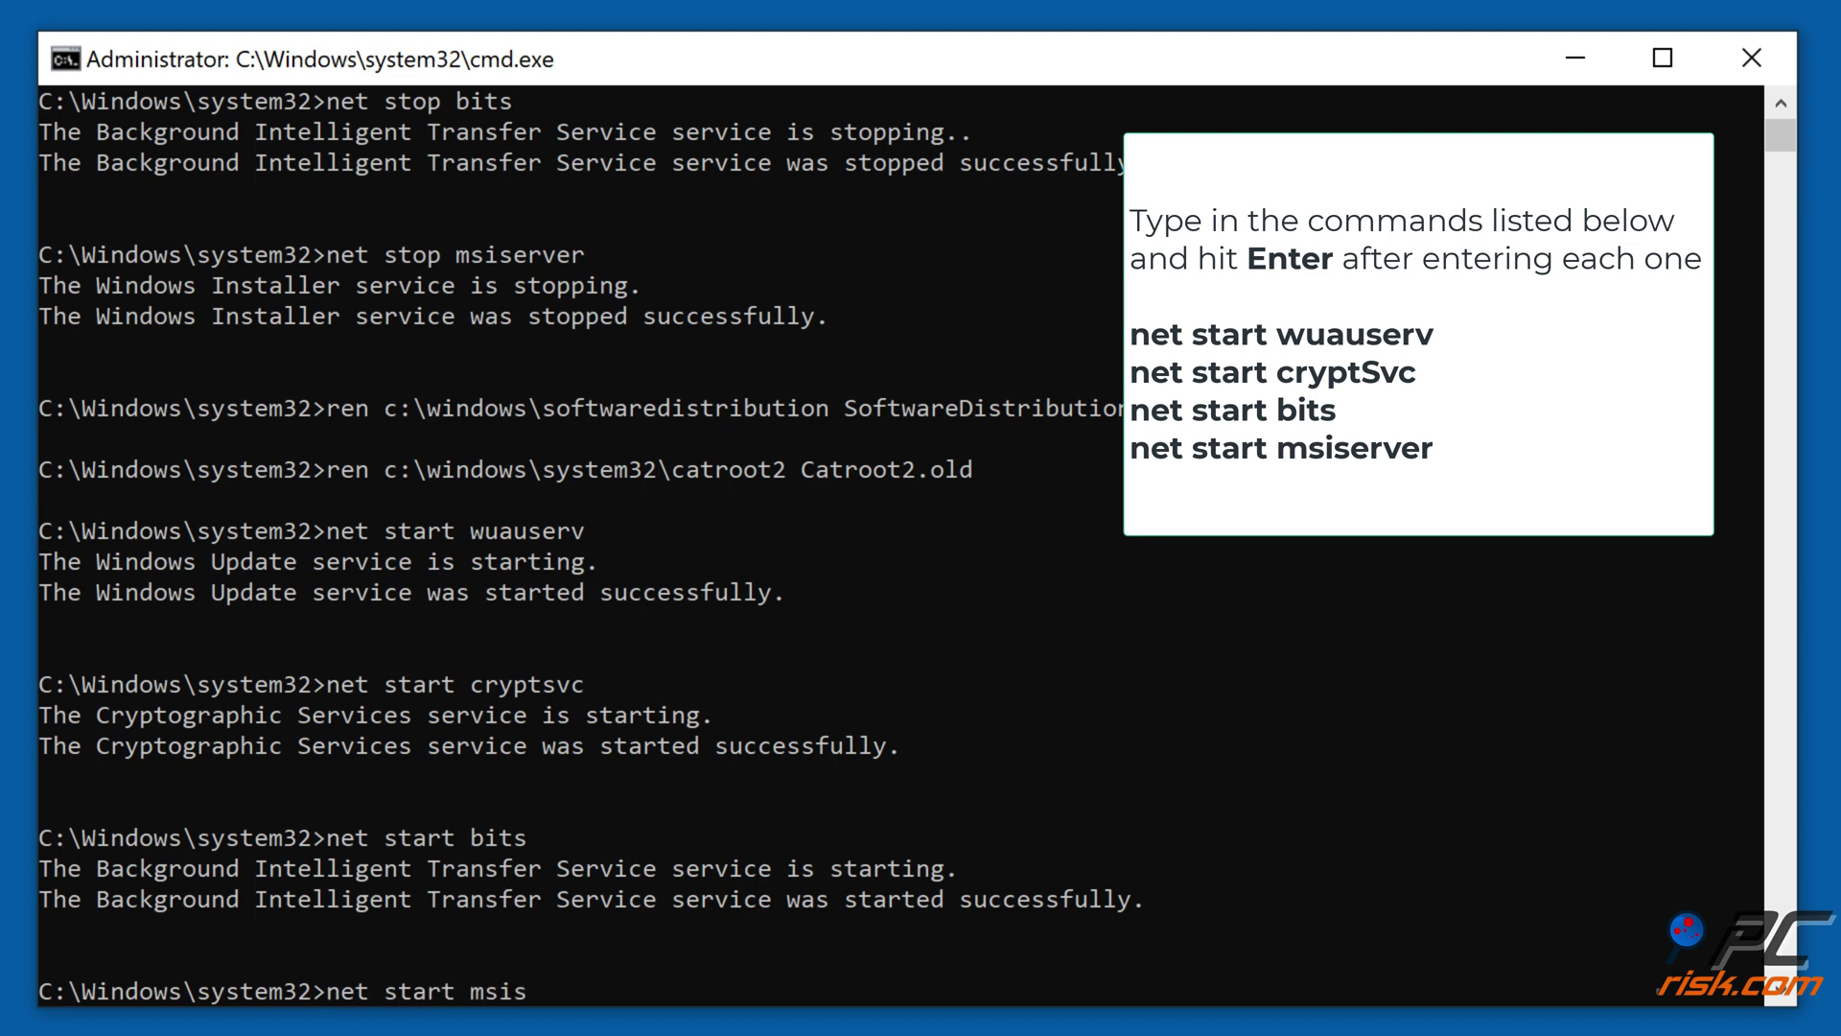
text(erver)
key(Return)
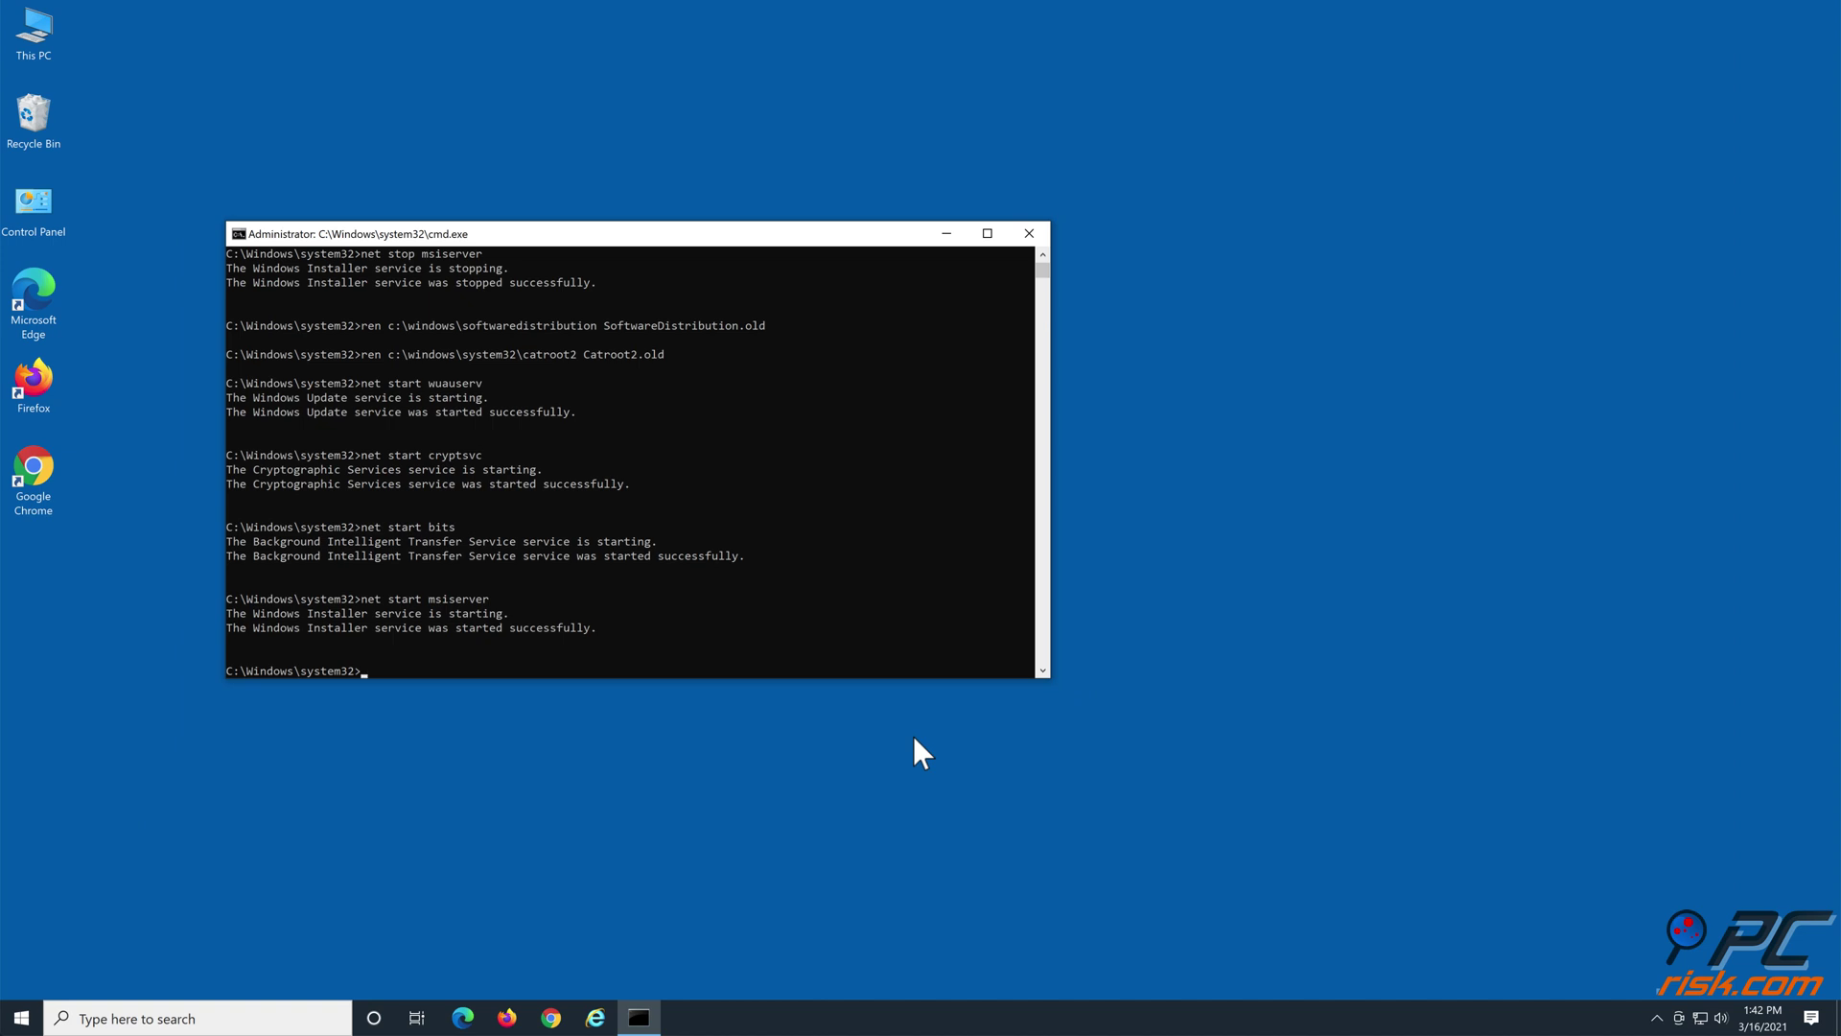
Close the Command Prompt window
click(1032, 232)
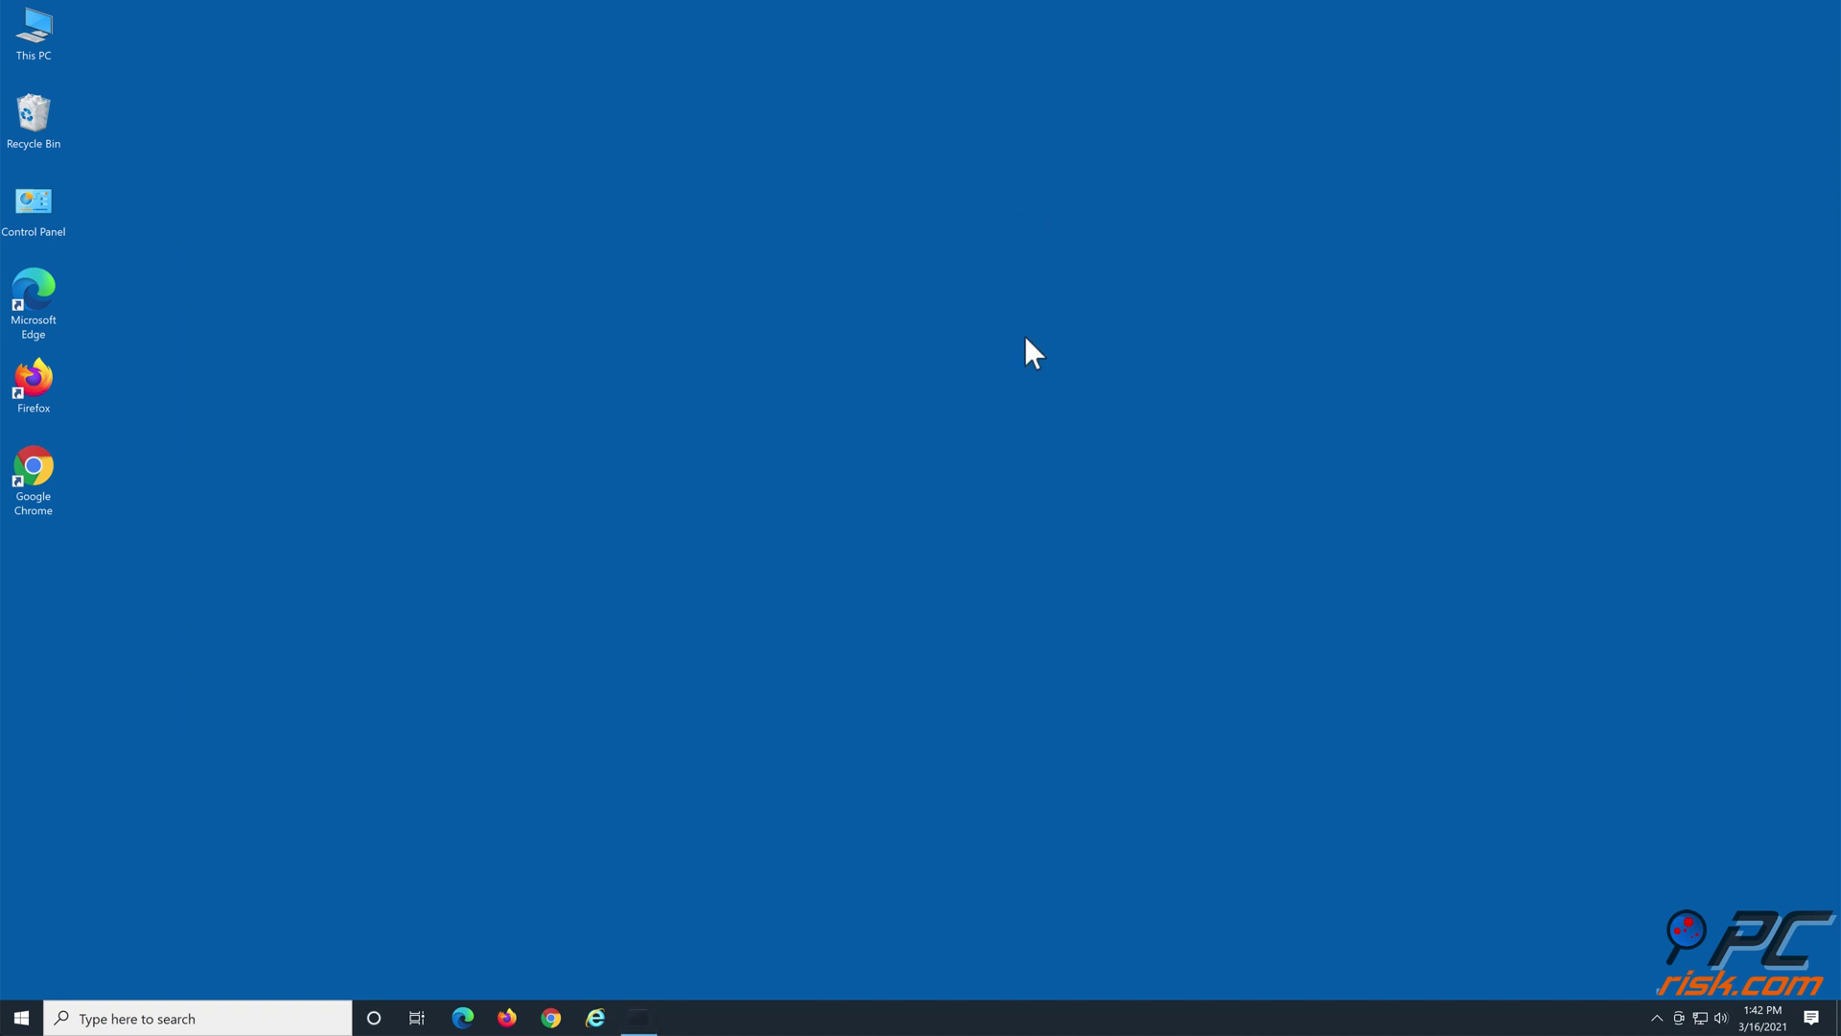